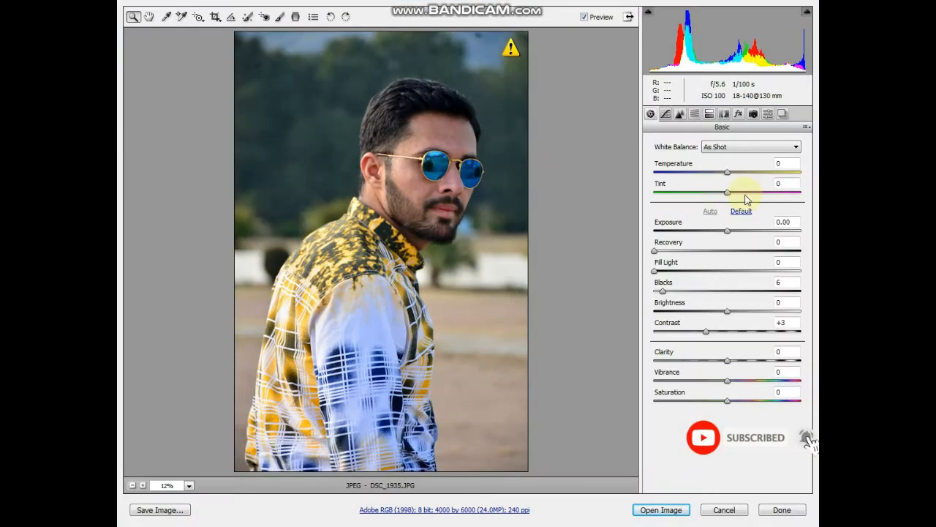
# - Reset the basic settings, set exposure +0.10, recovery 6, fill light 5, blacks 3, brightness +10, contrast +6 and clarity +8, and raise vibrance slightly
pyautogui.click(742, 213)
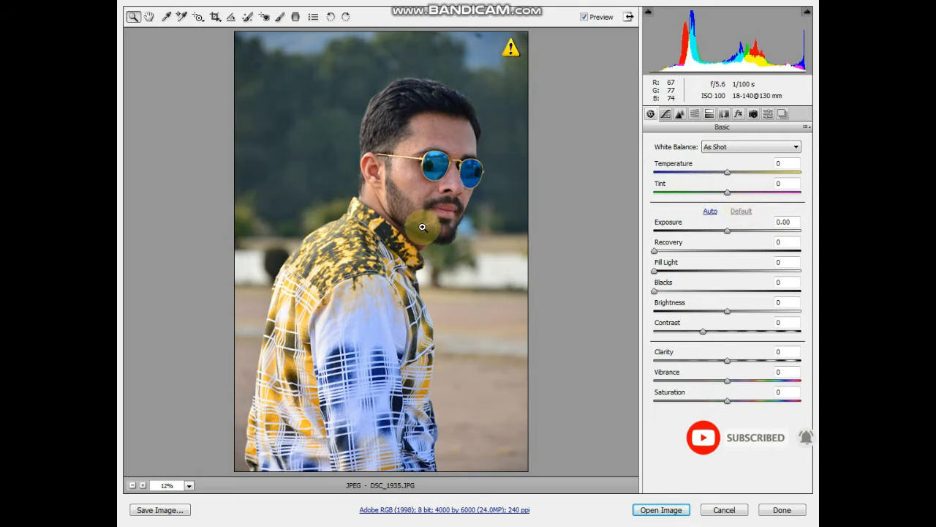
pyautogui.click(730, 233)
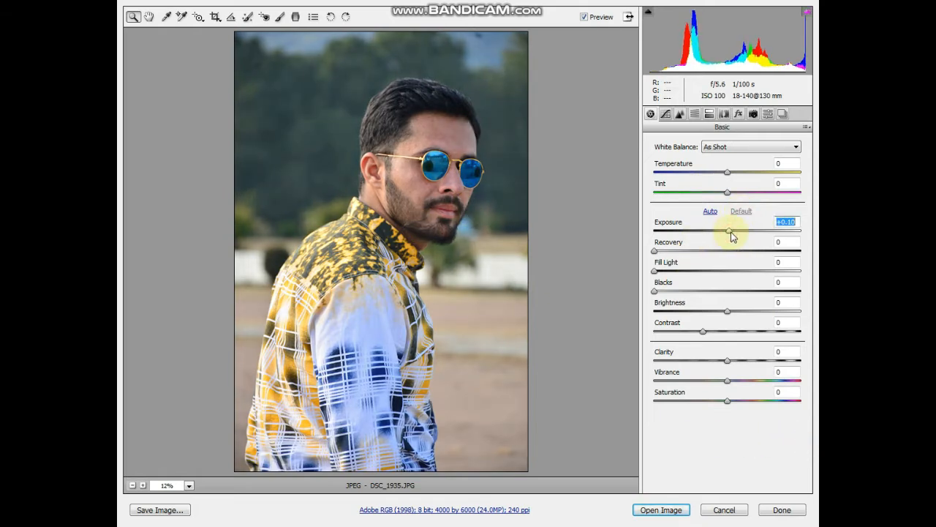
pyautogui.moveTo(660, 253); pyautogui.dragTo(659, 295)
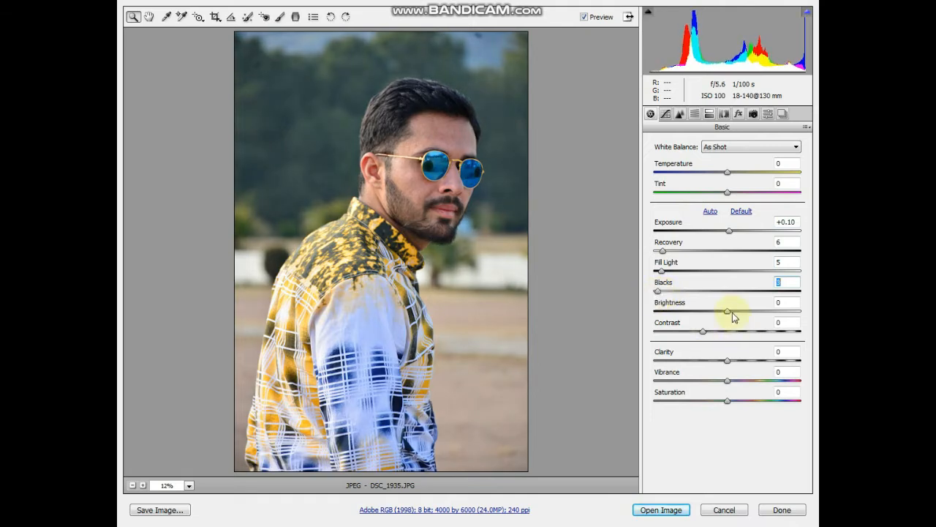
pyautogui.moveTo(732, 314); pyautogui.dragTo(709, 338)
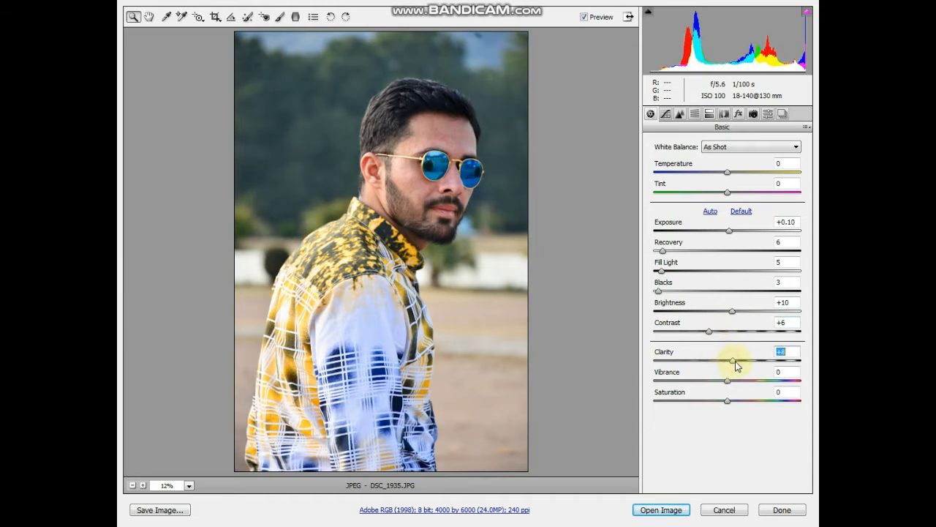
pyautogui.moveTo(728, 380); pyautogui.dragTo(737, 379)
# - Shift the HSL hues to reds -4, yellows -76, greens -85 and aquas -67
pyautogui.click(692, 115)
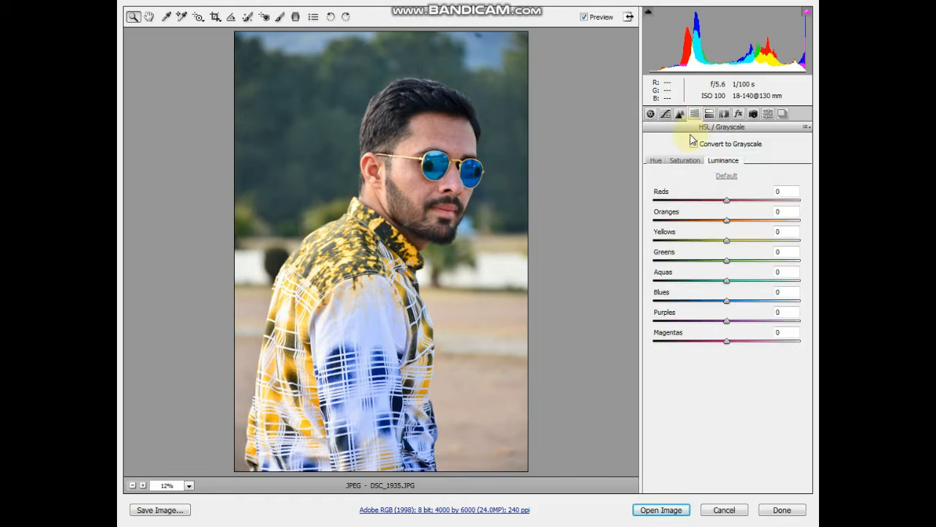
pyautogui.click(661, 160)
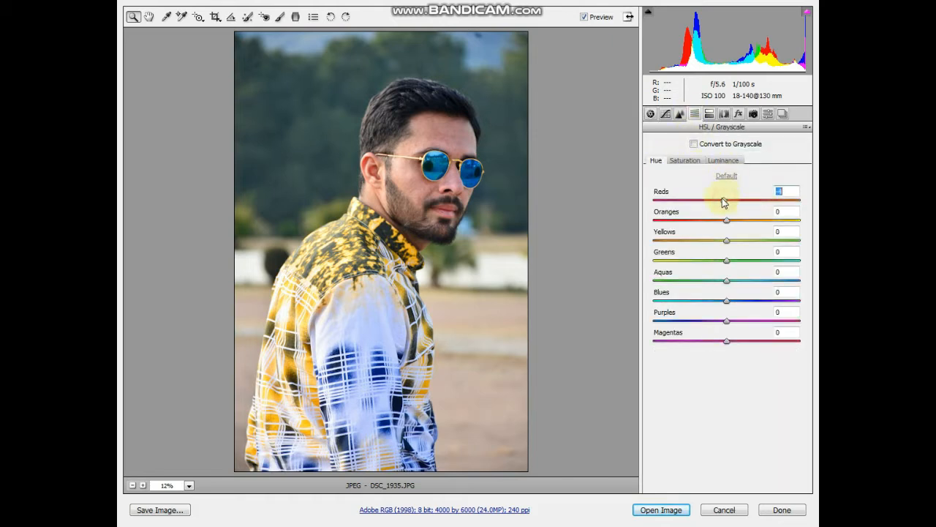
pyautogui.moveTo(728, 245); pyautogui.dragTo(644, 247)
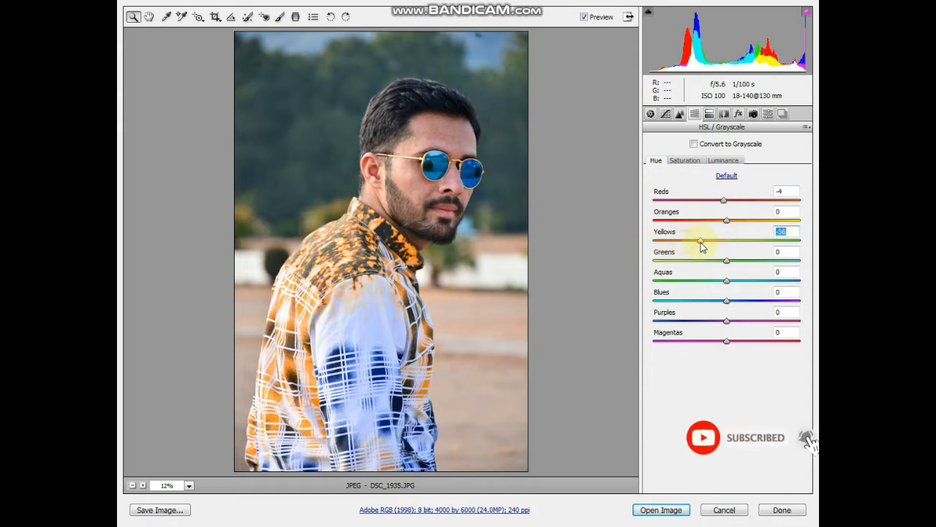
pyautogui.click(671, 240)
pyautogui.click(675, 261)
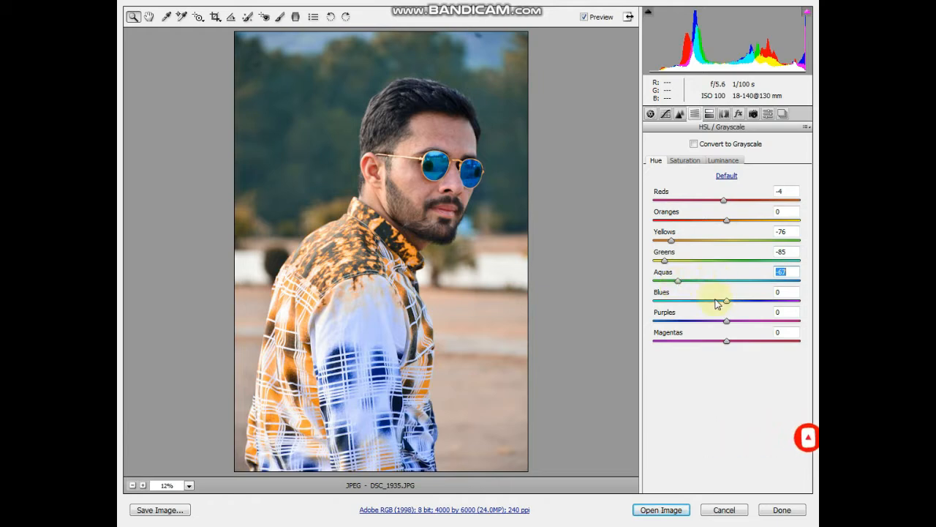
# - Set the HSL saturation to reds +6, yellows +13 and greens +15, and raise the oranges luminance to +9
pyautogui.click(686, 159)
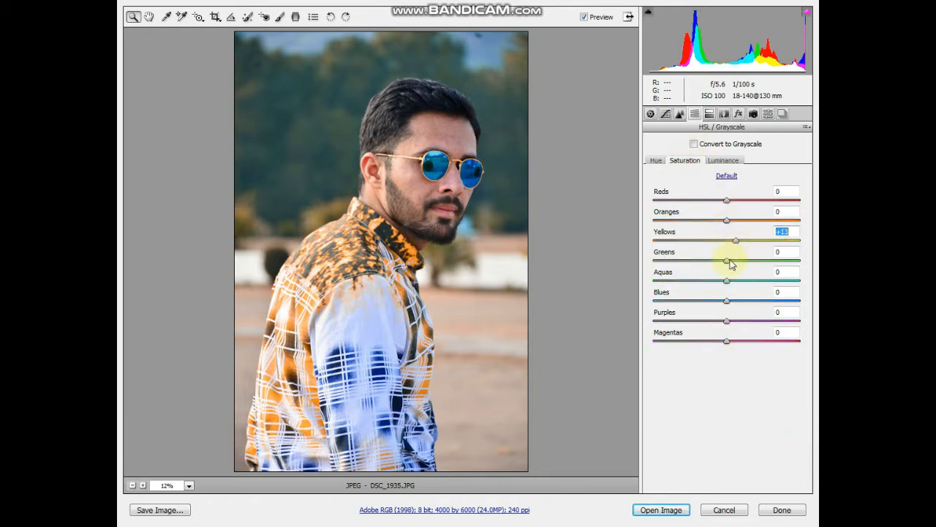
pyautogui.moveTo(739, 264); pyautogui.dragTo(740, 262)
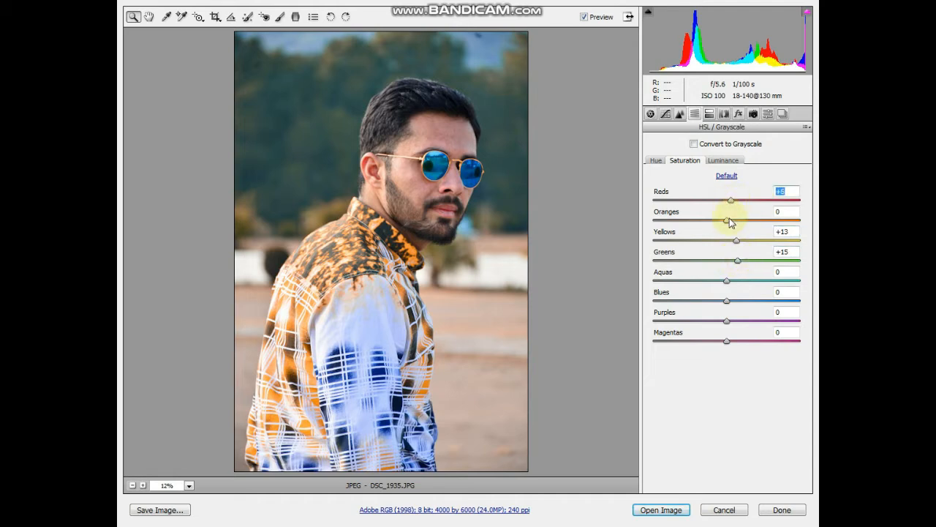
pyautogui.click(725, 161)
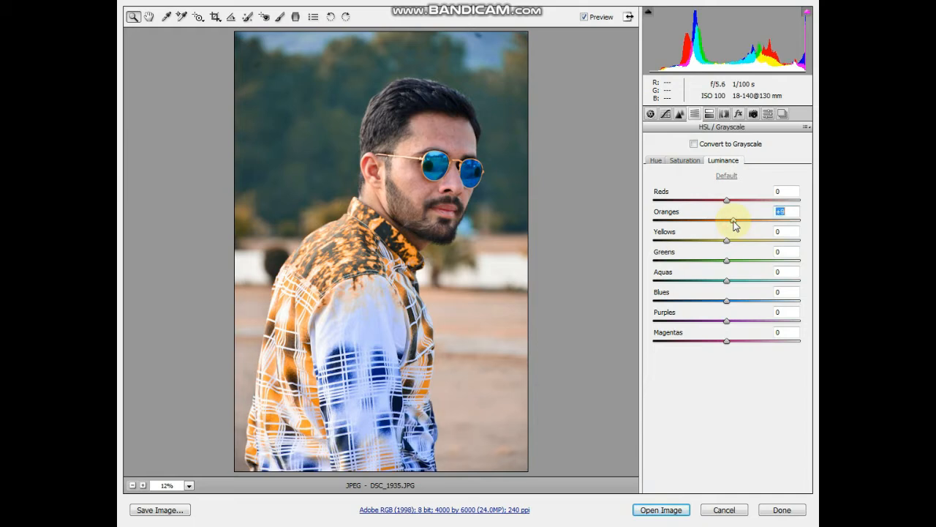
# - Apply a post-crop vignette with an amount of -8 and open the raw-adjusted photo in the main editor
pyautogui.click(709, 114)
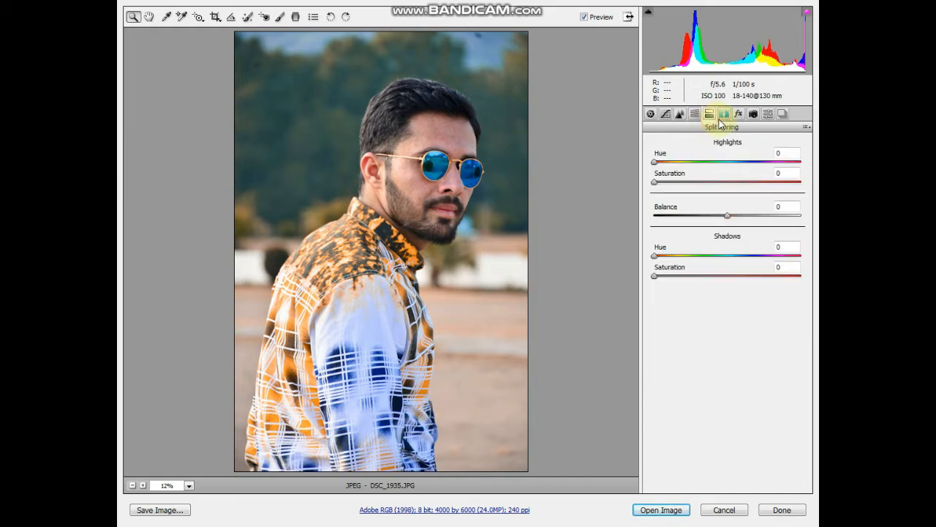
pyautogui.click(724, 114)
pyautogui.click(738, 115)
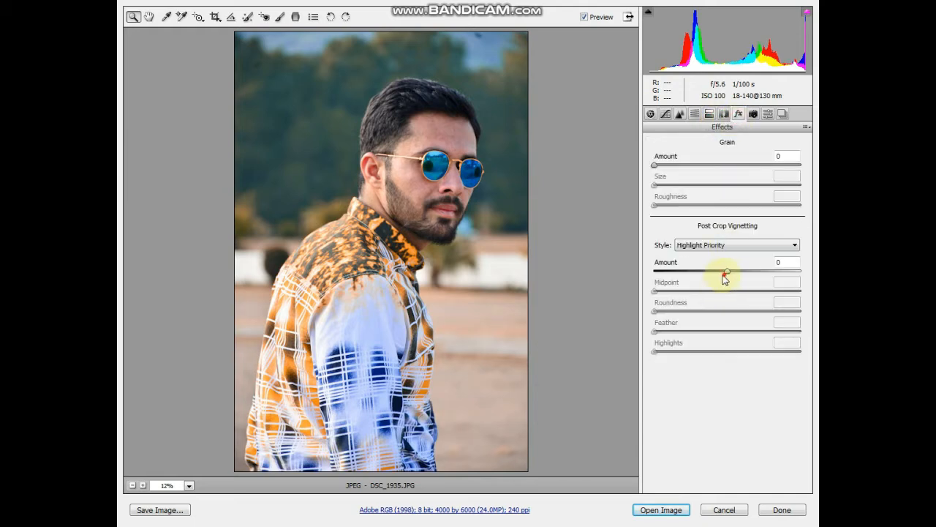
pyautogui.moveTo(728, 276); pyautogui.dragTo(721, 272)
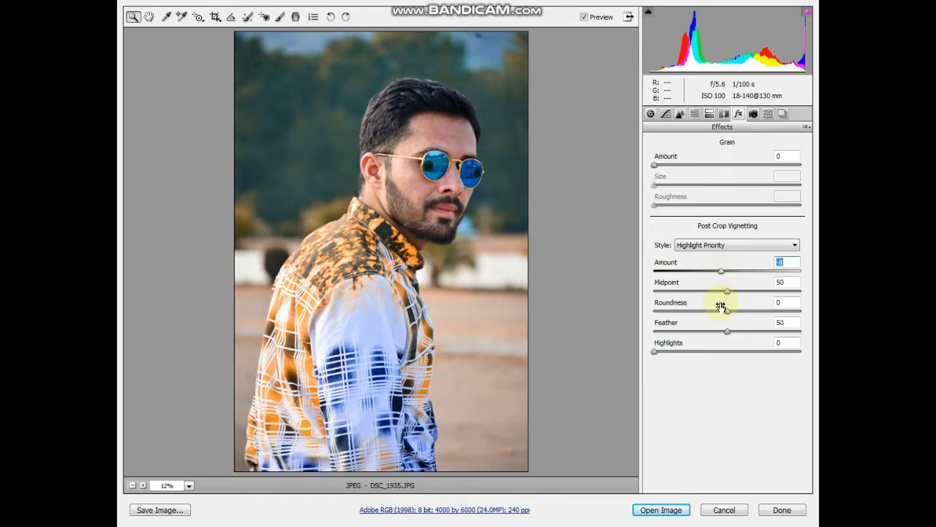
pyautogui.click(674, 510)
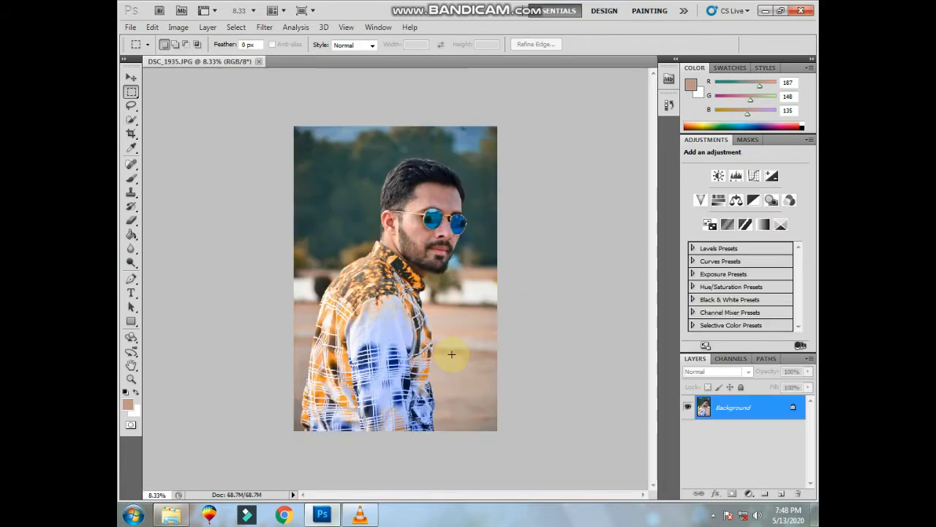
# - Add a Selective Color adjustment layer and set its greens to cyan -70, magenta -91 and yellow -83
pyautogui.scroll(2, 707, 371)
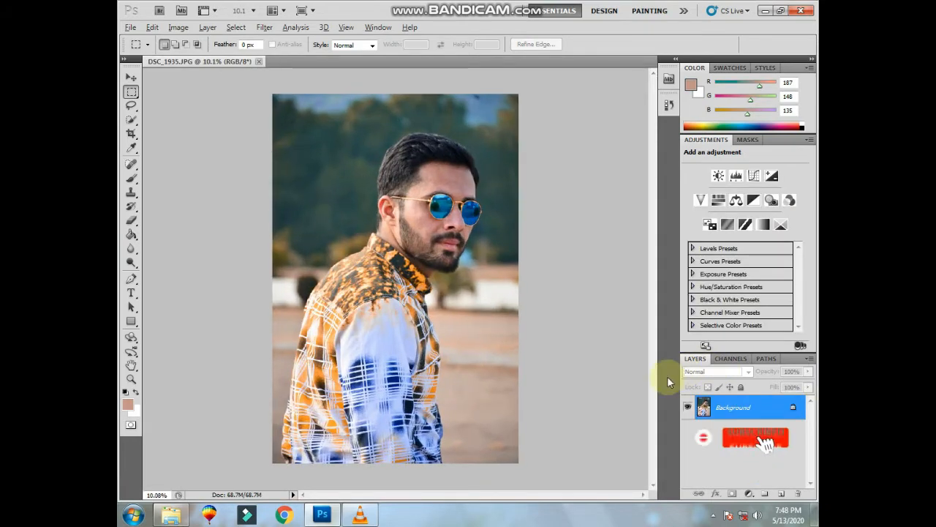
pyautogui.click(749, 494)
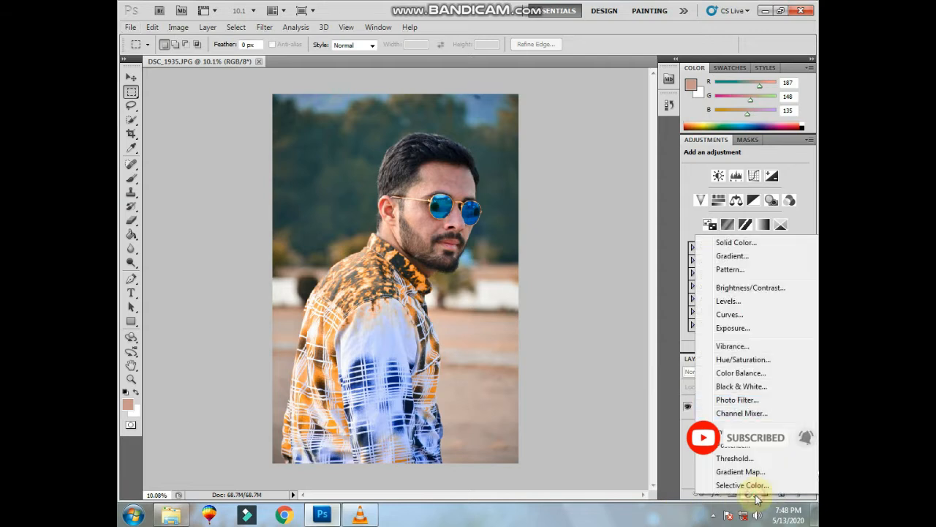
pyautogui.click(742, 485)
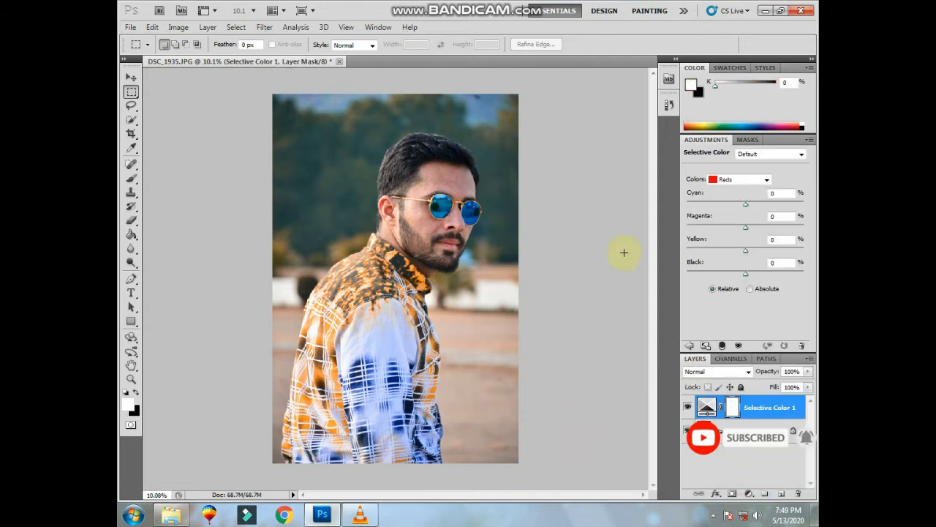
pyautogui.click(766, 179)
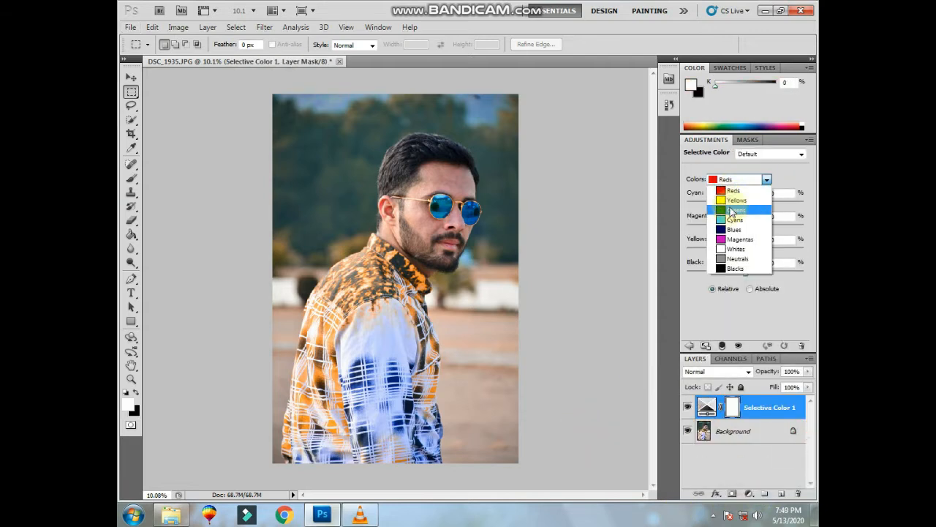
pyautogui.click(733, 211)
pyautogui.moveTo(743, 207); pyautogui.dragTo(709, 210)
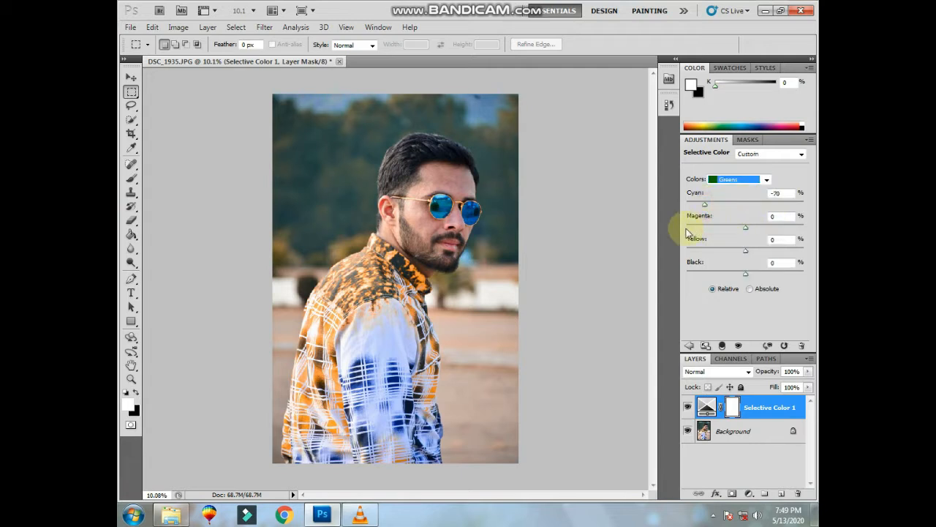
pyautogui.moveTo(723, 229); pyautogui.dragTo(694, 229)
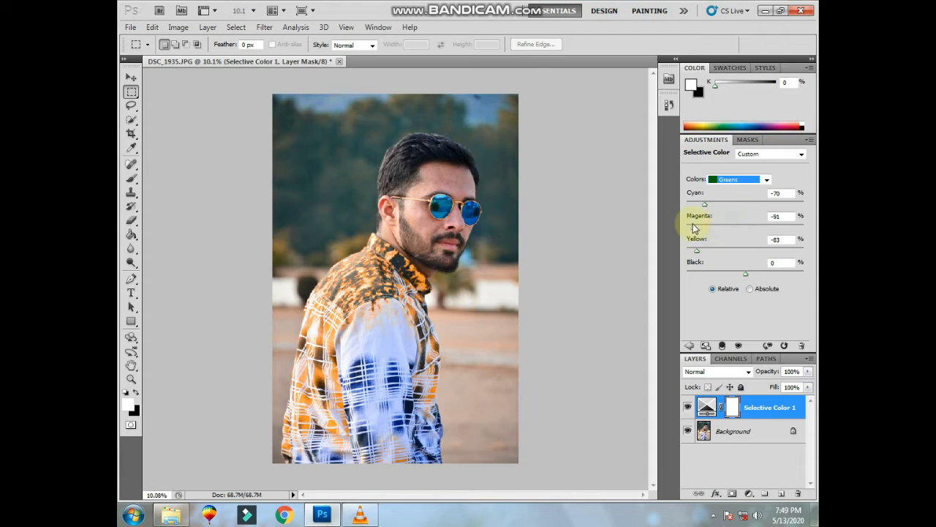
# - Set the Selective Color yellows to cyan -77, magenta +56, yellow +74 and black -32
pyautogui.click(723, 181)
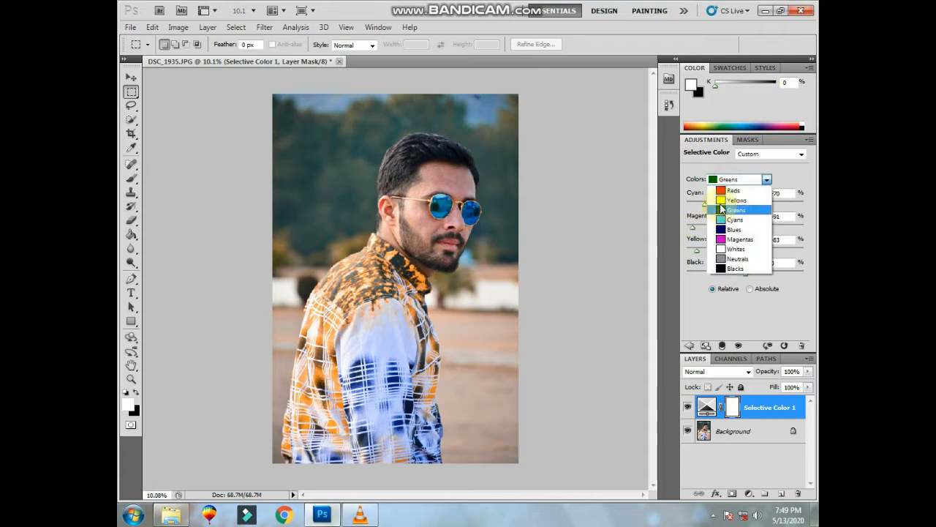
pyautogui.click(723, 204)
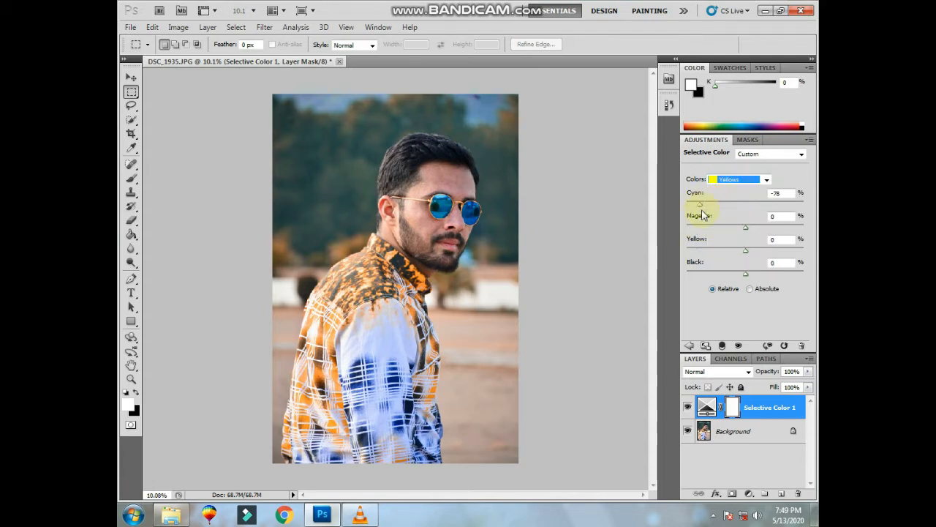
pyautogui.moveTo(717, 232); pyautogui.dragTo(701, 231)
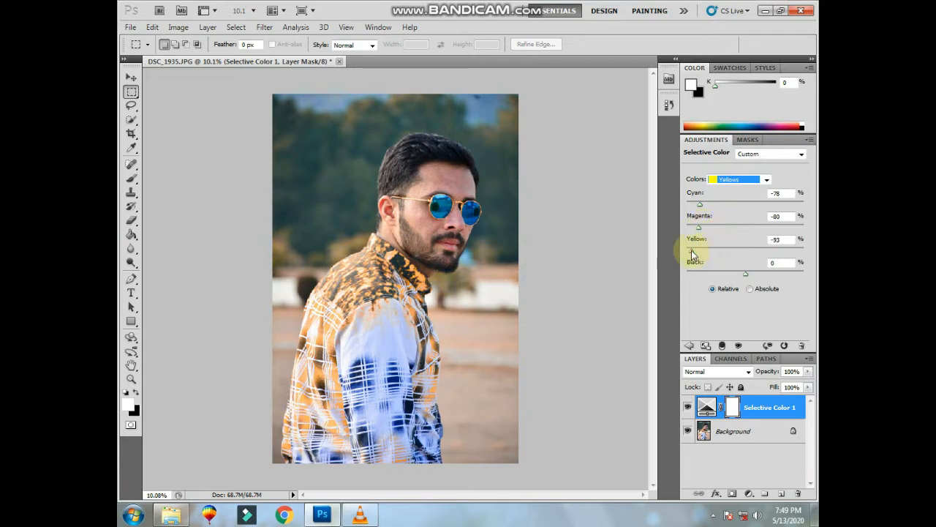
pyautogui.moveTo(781, 253); pyautogui.dragTo(738, 253)
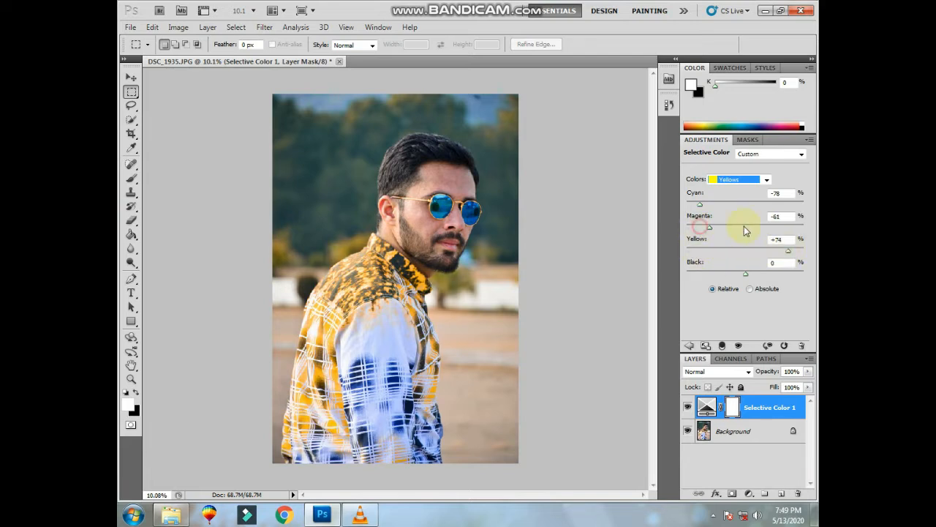
pyautogui.moveTo(745, 231); pyautogui.dragTo(797, 210)
pyautogui.click(701, 203)
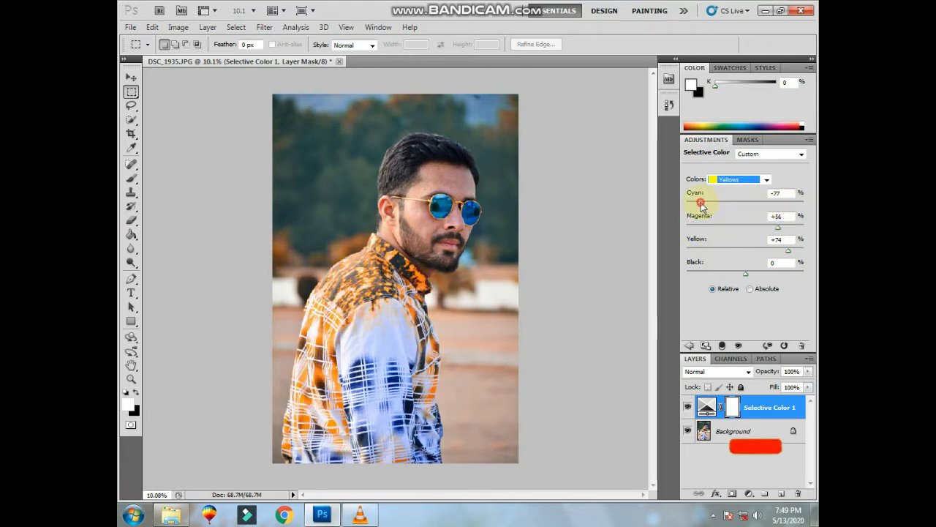
pyautogui.click(701, 204)
pyautogui.moveTo(742, 273); pyautogui.dragTo(720, 275)
pyautogui.click(719, 275)
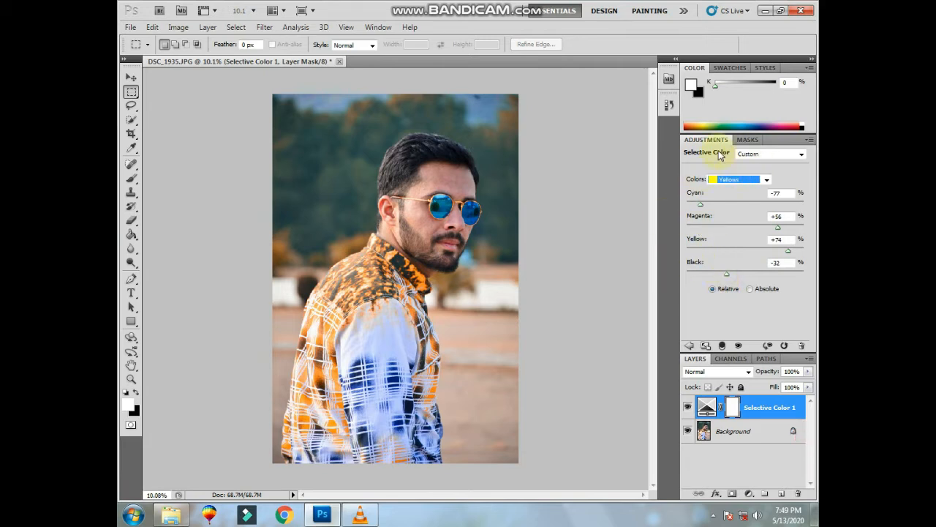
# - Merge the Selective Color adjustment layer and the Background into a single layer
pyautogui.click(130, 78)
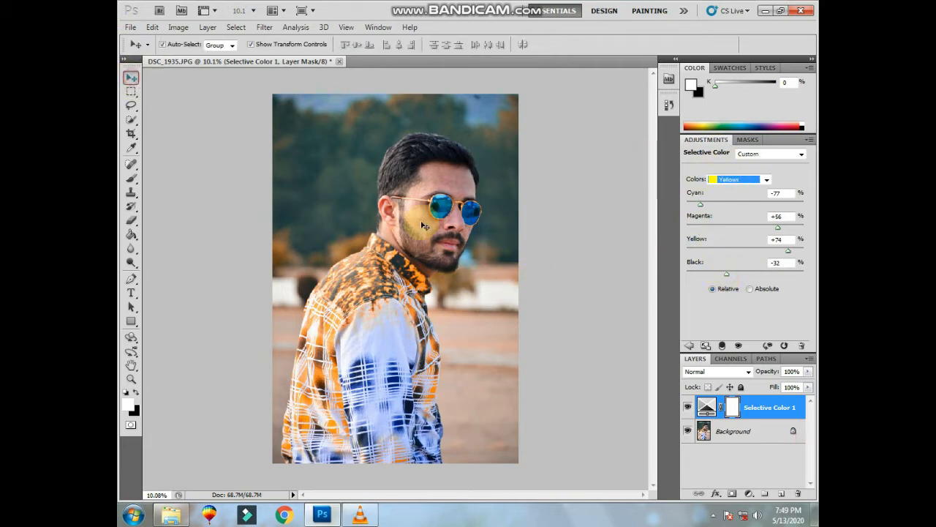
pyautogui.click(757, 416)
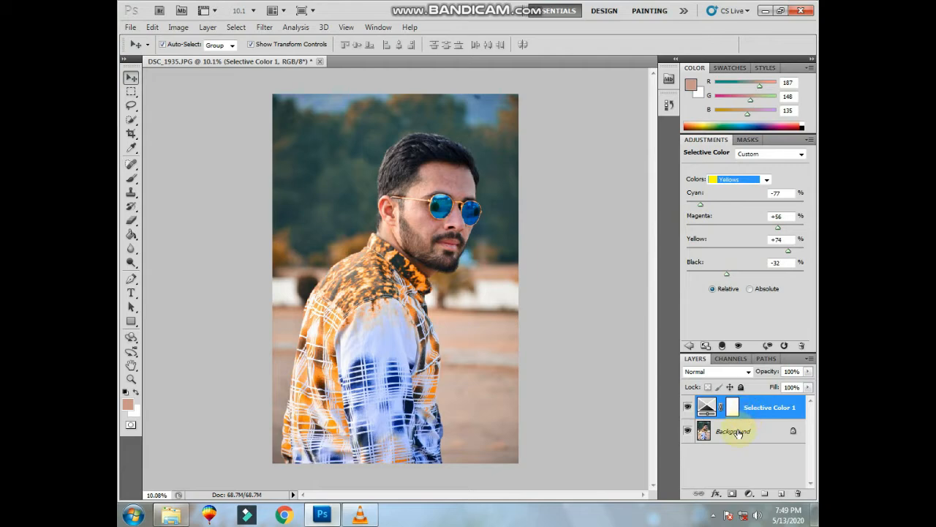
pyautogui.keyDown('shift'); pyautogui.click(735, 432); pyautogui.keyUp('shift')
pyautogui.rightClick(735, 432)
pyautogui.click(708, 395)
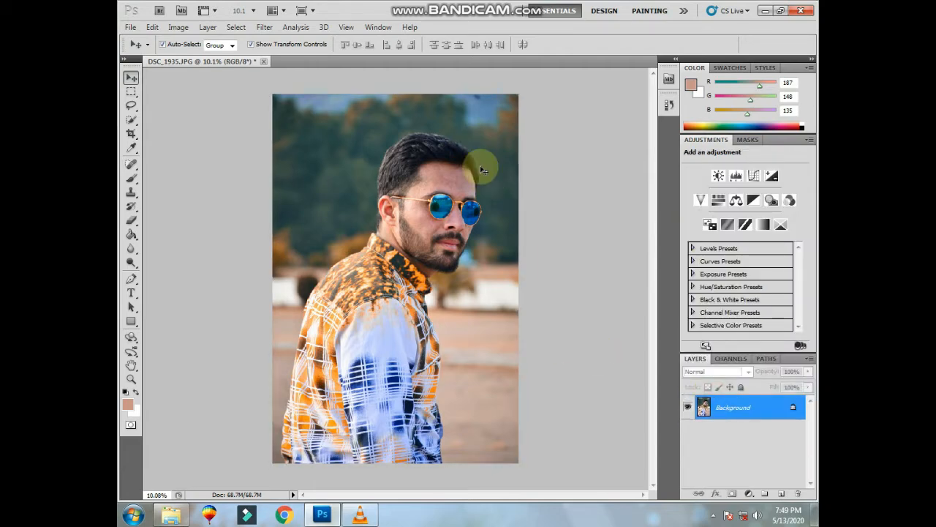
# - Activate the Mixer Brush for the face and enlarge its tip to 175 px over the forehead
pyautogui.scroll(2, 362, 172)
pyautogui.scroll(5, 491, 163)
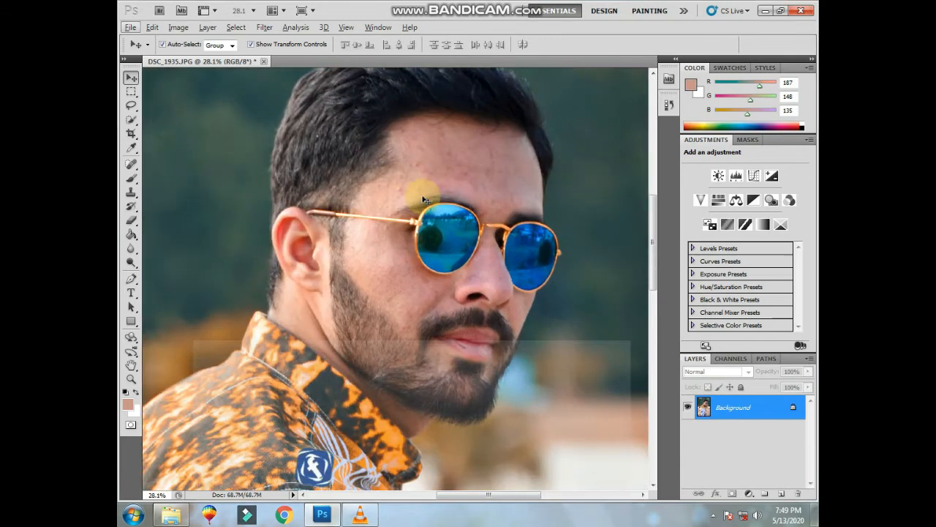
pyautogui.click(131, 178)
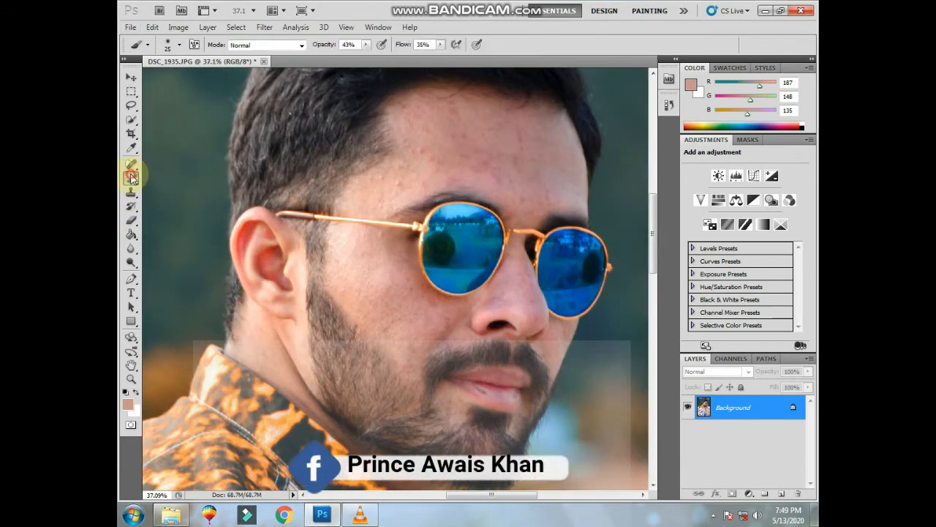
pyautogui.click(188, 212)
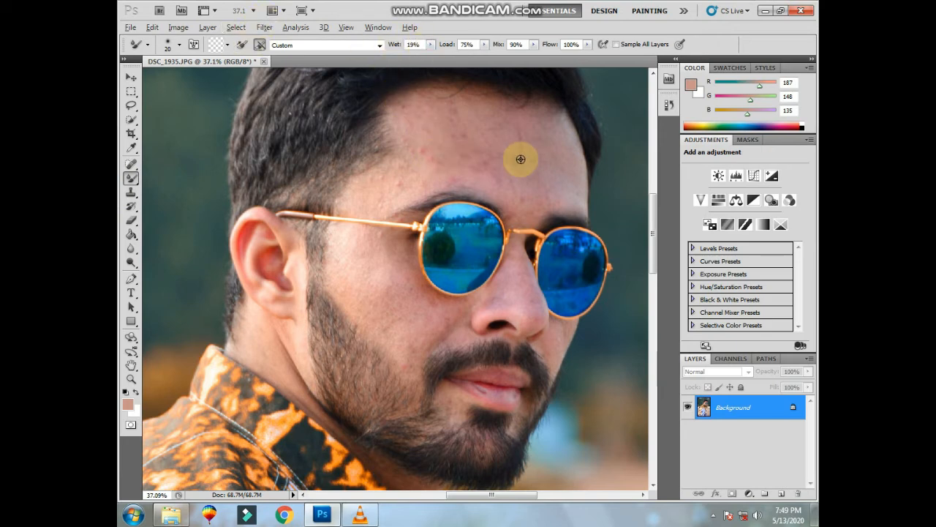
pyautogui.scroll(2, 519, 157)
pyautogui.scroll(2, 471, 155)
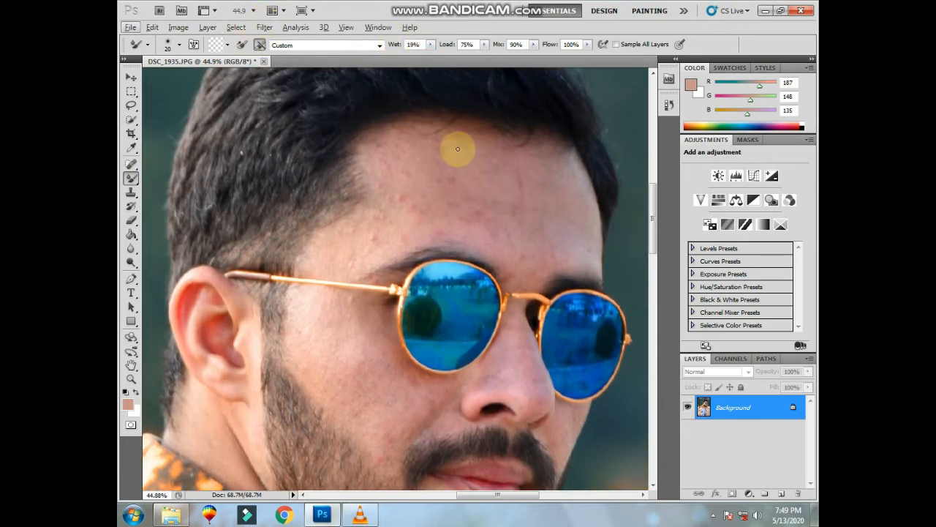
pyautogui.press(']')
pyautogui.press(']')
pyautogui.press(']')
pyautogui.press(']')
pyautogui.press(']')
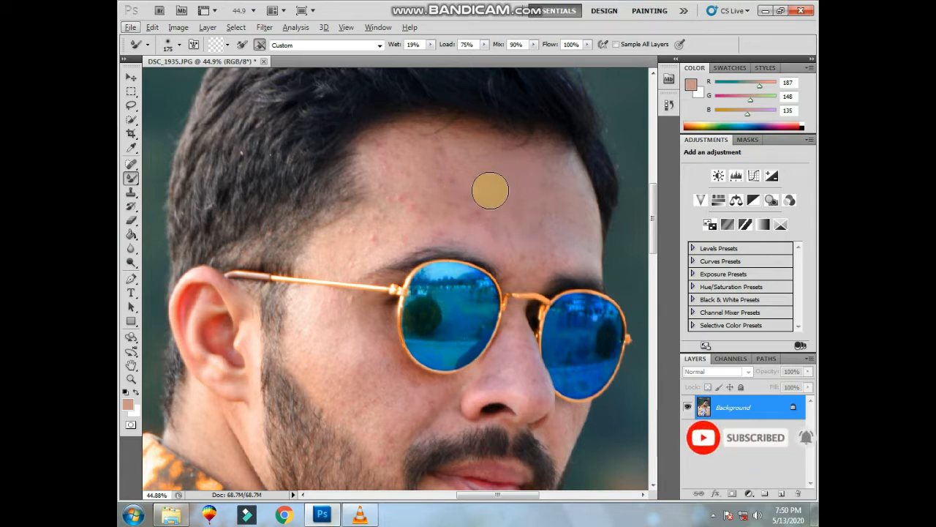
# - Smooth the blemishes across the middle and far side of the forehead with the Mixer Brush, finishing at 175 px
pyautogui.press(']')
pyautogui.press(']')
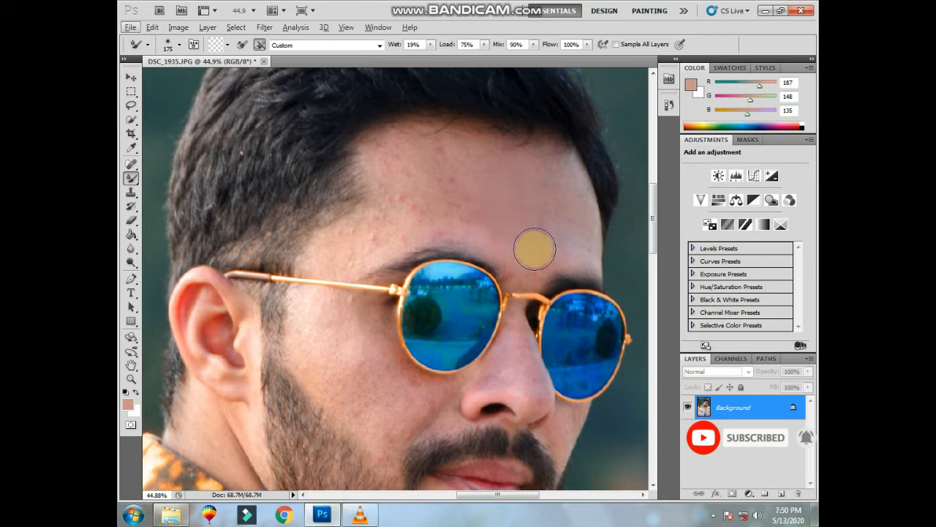
pyautogui.press('[')
pyautogui.press('[')
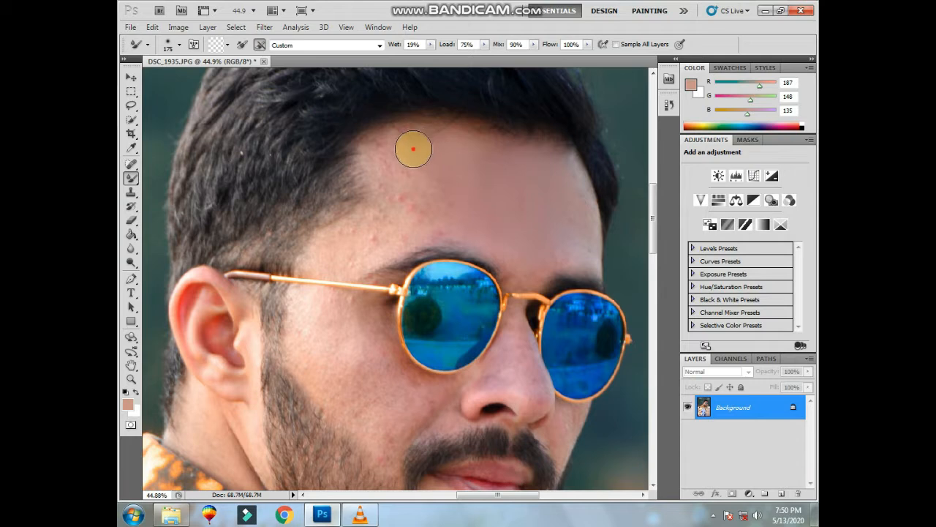
# - Blend the forehead skin along the hairline, temple and eyebrow, reducing the Mixer Brush from 175 px to 150 px and 80 px
pyautogui.moveTo(414, 149)
pyautogui.mouseDown()
pyautogui.moveTo(394, 148)
pyautogui.moveTo(379, 159)
pyautogui.moveTo(398, 199)
pyautogui.moveTo(424, 212)
pyautogui.moveTo(443, 192)
pyautogui.moveTo(438, 215)
pyautogui.moveTo(455, 223)
pyautogui.moveTo(439, 223)
pyautogui.moveTo(469, 228)
pyautogui.moveTo(422, 223)
pyautogui.moveTo(383, 235)
pyautogui.mouseUp()
pyautogui.press('[')
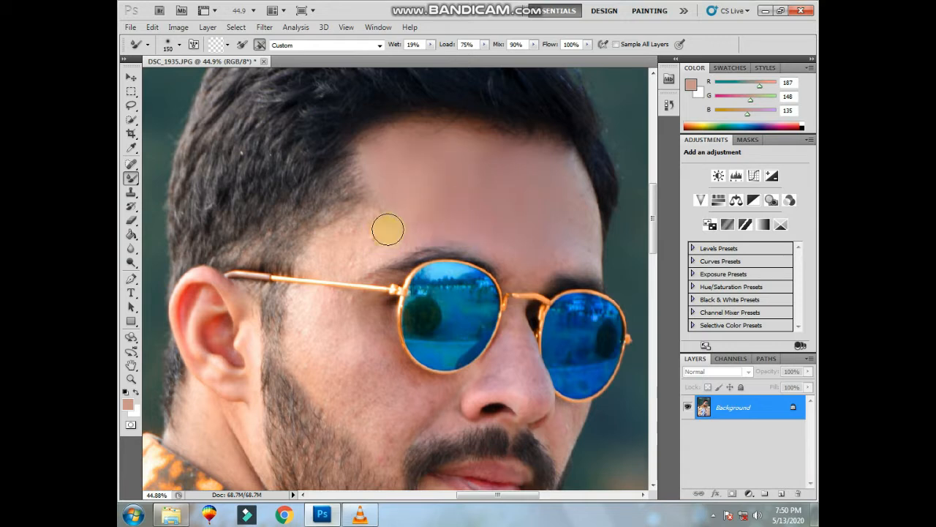
pyautogui.moveTo(378, 136)
pyautogui.mouseDown()
pyautogui.moveTo(375, 173)
pyautogui.moveTo(377, 149)
pyautogui.moveTo(415, 136)
pyautogui.moveTo(469, 135)
pyautogui.moveTo(437, 128)
pyautogui.moveTo(393, 137)
pyautogui.moveTo(535, 150)
pyautogui.moveTo(528, 159)
pyautogui.moveTo(548, 158)
pyautogui.moveTo(561, 188)
pyautogui.moveTo(557, 156)
pyautogui.moveTo(578, 202)
pyautogui.moveTo(562, 154)
pyautogui.moveTo(578, 197)
pyautogui.moveTo(554, 164)
pyautogui.moveTo(572, 187)
pyautogui.moveTo(575, 212)
pyautogui.moveTo(560, 252)
pyautogui.moveTo(583, 244)
pyautogui.moveTo(586, 260)
pyautogui.moveTo(573, 179)
pyautogui.moveTo(541, 254)
pyautogui.moveTo(548, 243)
pyautogui.moveTo(561, 254)
pyautogui.moveTo(510, 246)
pyautogui.moveTo(524, 270)
pyautogui.moveTo(470, 228)
pyautogui.moveTo(374, 242)
pyautogui.moveTo(392, 229)
pyautogui.moveTo(373, 227)
pyautogui.moveTo(356, 237)
pyautogui.moveTo(389, 224)
pyautogui.moveTo(373, 223)
pyautogui.moveTo(388, 225)
pyautogui.moveTo(338, 251)
pyautogui.moveTo(397, 222)
pyautogui.moveTo(348, 260)
pyautogui.moveTo(373, 213)
pyautogui.moveTo(341, 226)
pyautogui.moveTo(370, 211)
pyautogui.moveTo(307, 267)
pyautogui.mouseUp()
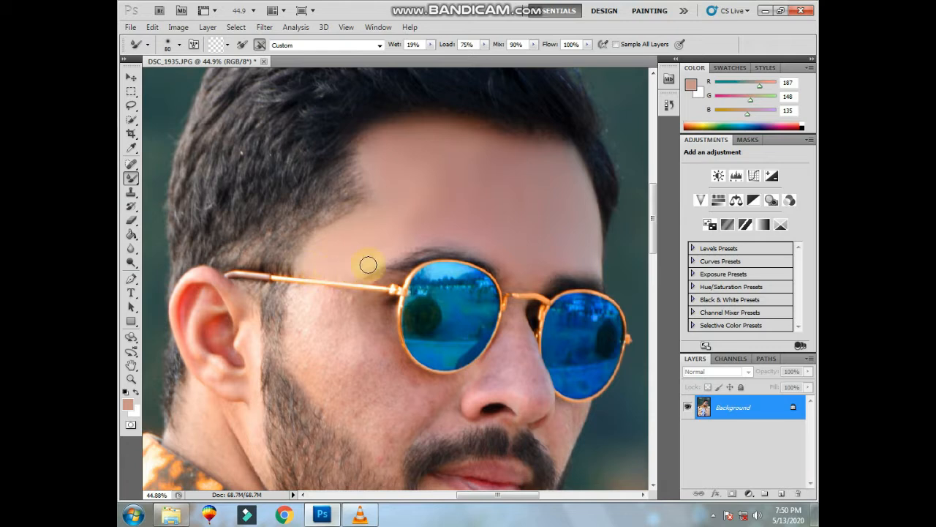
pyautogui.moveTo(368, 265)
pyautogui.mouseDown()
pyautogui.moveTo(445, 235)
pyautogui.moveTo(456, 215)
pyautogui.moveTo(440, 199)
pyautogui.moveTo(456, 186)
pyautogui.moveTo(476, 195)
pyautogui.moveTo(489, 211)
pyautogui.moveTo(484, 218)
pyautogui.moveTo(500, 193)
pyautogui.moveTo(414, 194)
pyautogui.mouseUp()
# - Smooth the upper cheek just below the glasses' temple arm with the Mixer Brush at 150 px
pyautogui.press(']')
pyautogui.press(']')
pyautogui.press(']')
pyautogui.scroll(-3, 391, 233)
pyautogui.press(']')
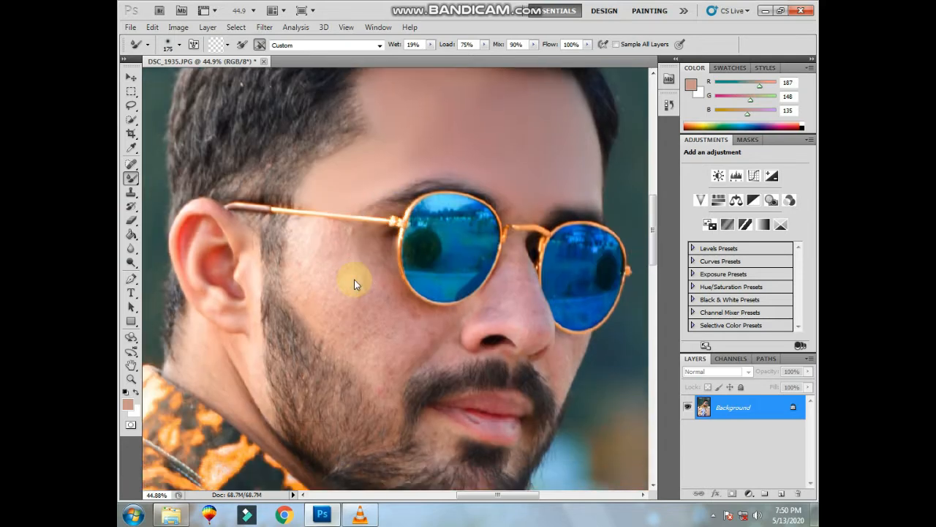
pyautogui.press('[')
pyautogui.click(345, 283)
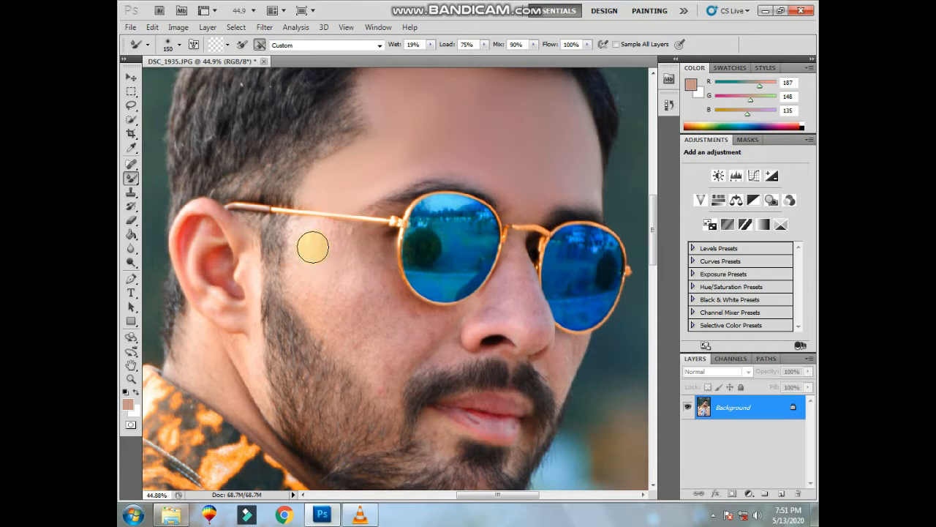
pyautogui.moveTo(323, 278); pyautogui.dragTo(333, 250)
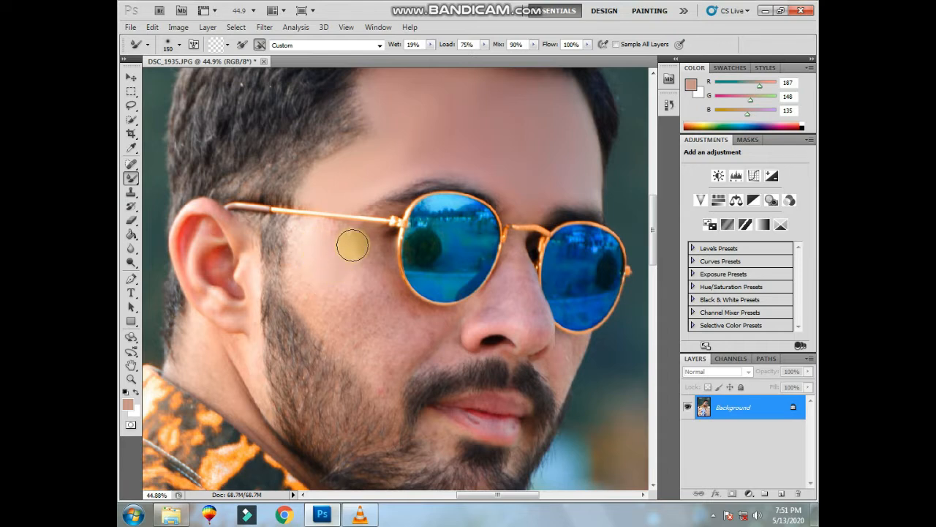
pyautogui.moveTo(342, 237); pyautogui.dragTo(318, 247)
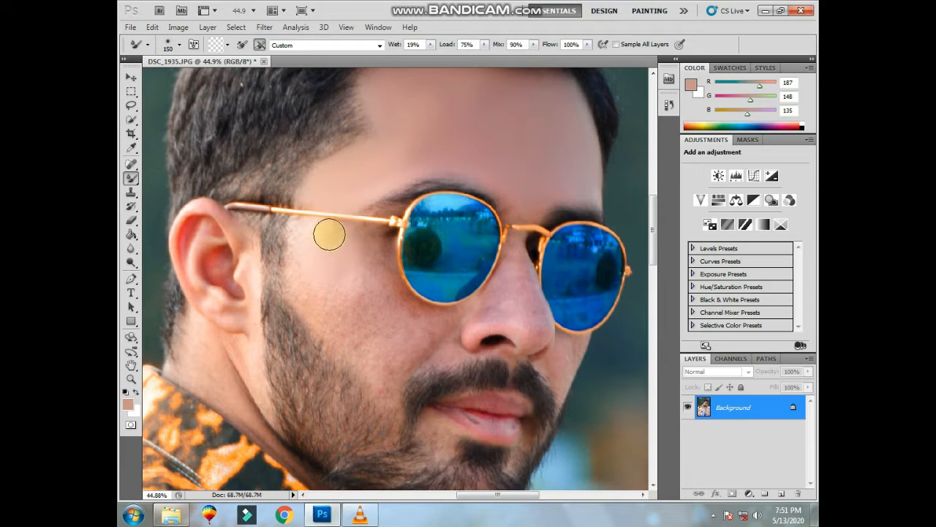
# - Blend the skin beside the near lens at 90 px and along the glasses' temple arm with a 50 to 40 px tip
pyautogui.scroll(1, 310, 238)
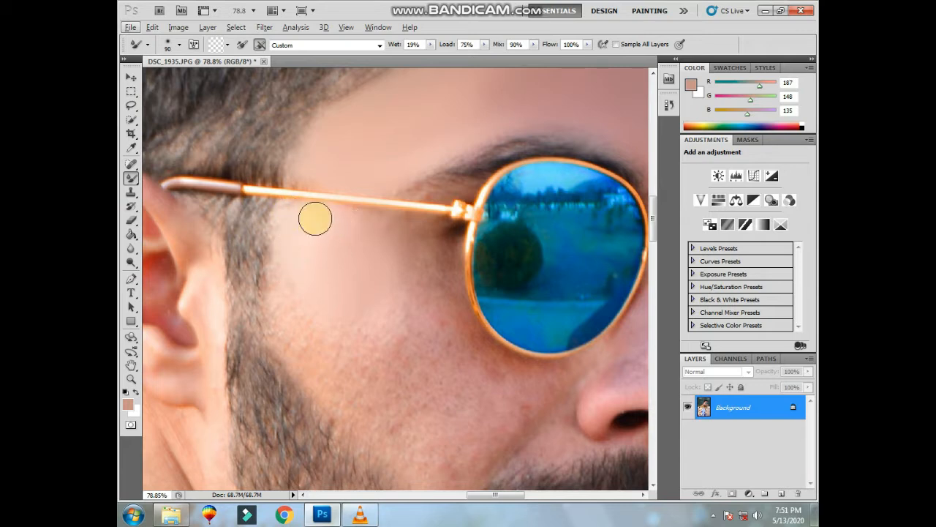
pyautogui.moveTo(410, 281)
pyautogui.mouseDown()
pyautogui.moveTo(439, 280)
pyautogui.moveTo(442, 260)
pyautogui.moveTo(412, 239)
pyautogui.moveTo(401, 271)
pyautogui.mouseUp()
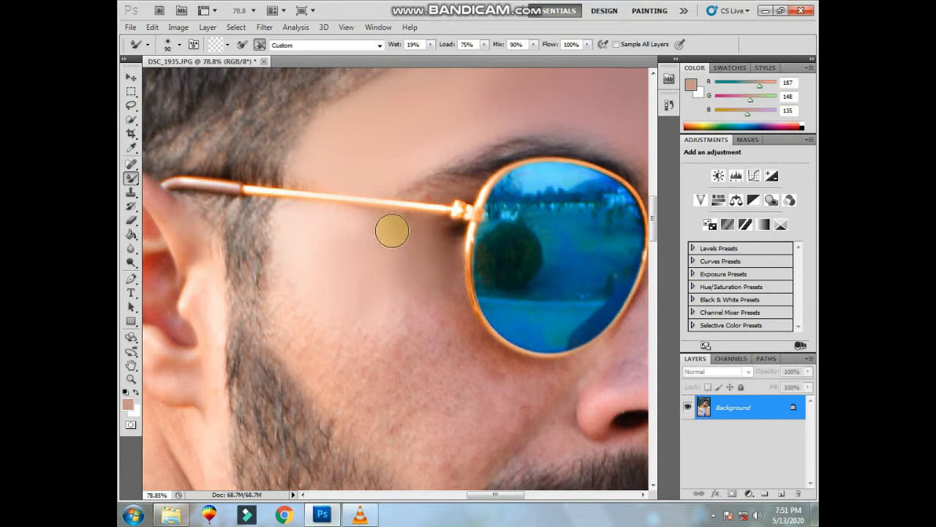
pyautogui.press('[')
pyautogui.press('[')
pyautogui.press('[')
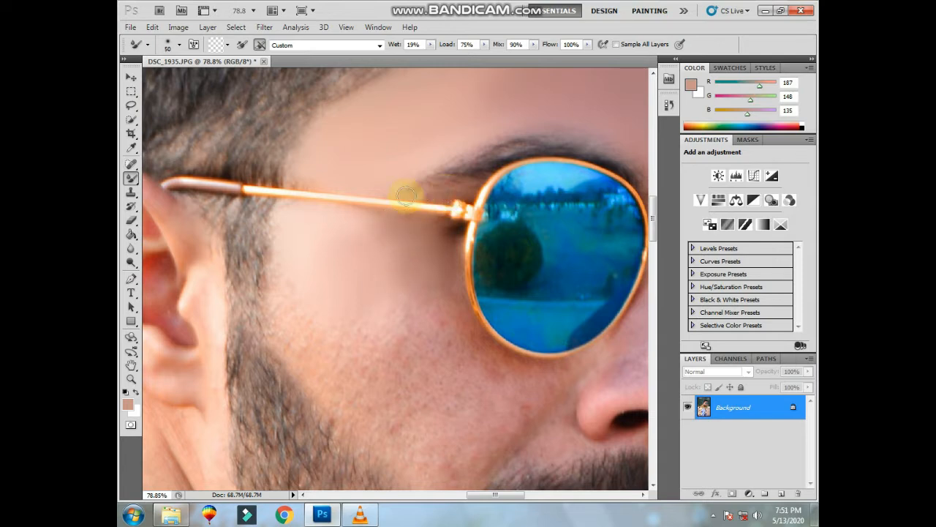
pyautogui.click(407, 191)
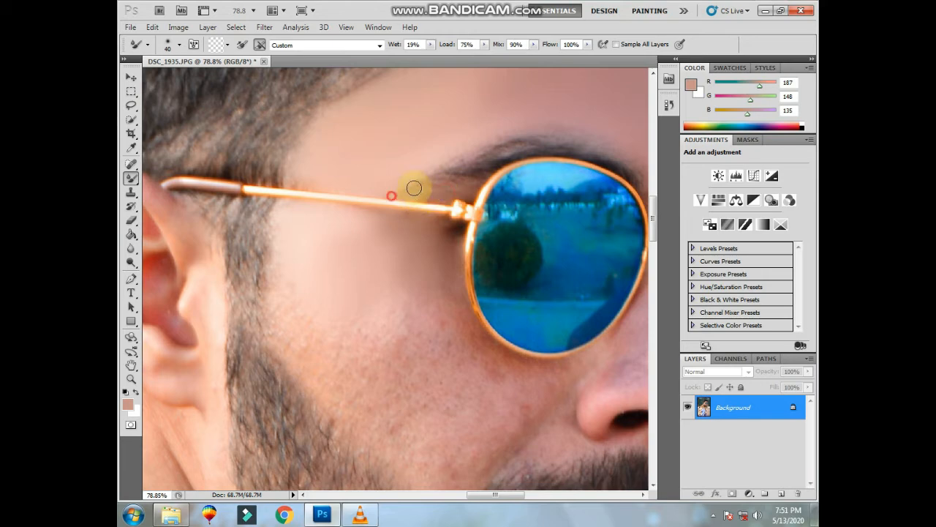
# - Smooth the whole cheek from below the near lens down to the beard edge with the Mixer Brush at 125 px
pyautogui.press(']')
pyautogui.scroll(-3, 359, 248)
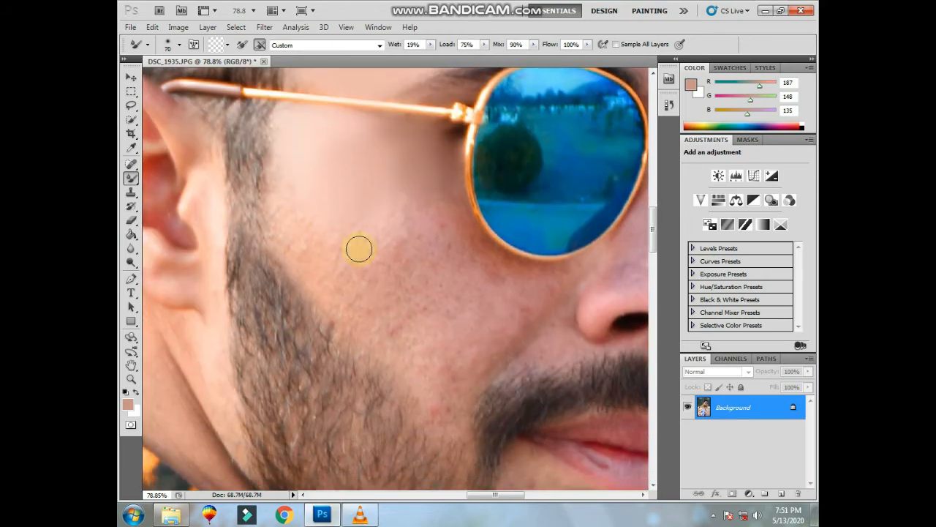
pyautogui.scroll(-3, 359, 249)
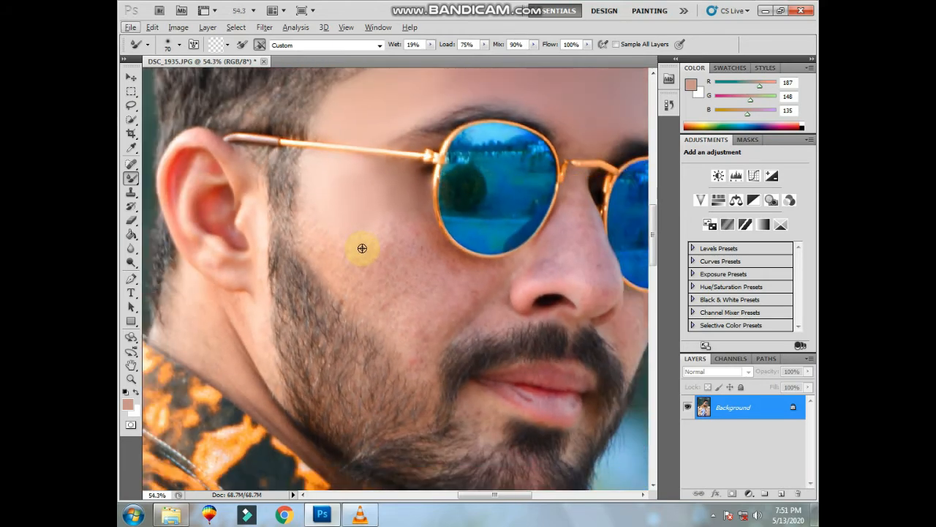
pyautogui.press(']')
pyautogui.press(']')
pyautogui.press(']')
pyautogui.press(']')
pyautogui.moveTo(372, 234)
pyautogui.mouseDown()
pyautogui.moveTo(377, 244)
pyautogui.moveTo(383, 224)
pyautogui.mouseUp()
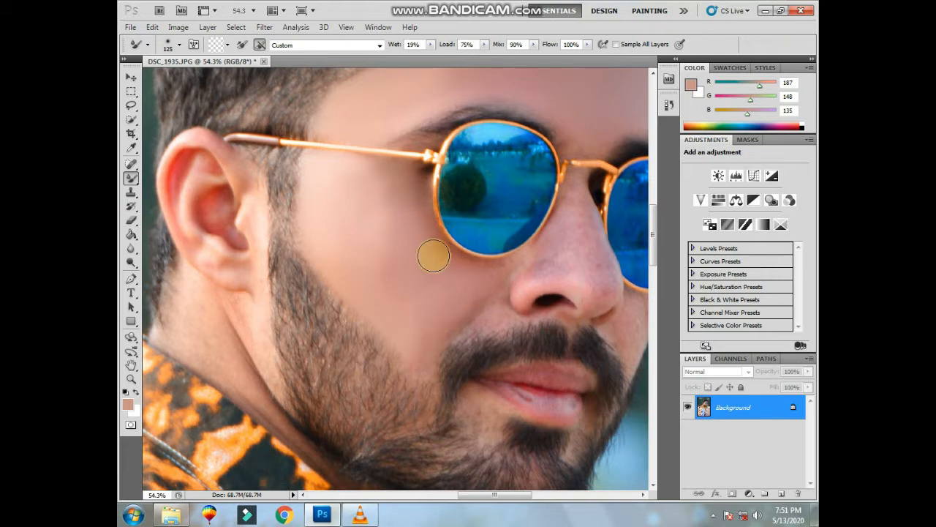
pyautogui.press(']')
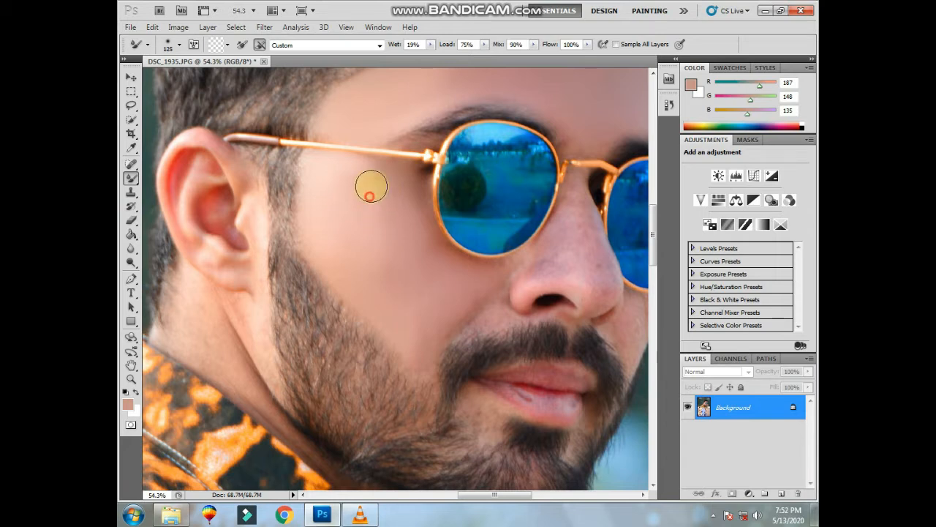
pyautogui.moveTo(398, 260)
pyautogui.mouseDown()
pyautogui.moveTo(387, 268)
pyautogui.moveTo(363, 246)
pyautogui.moveTo(380, 262)
pyautogui.moveTo(395, 246)
pyautogui.mouseUp()
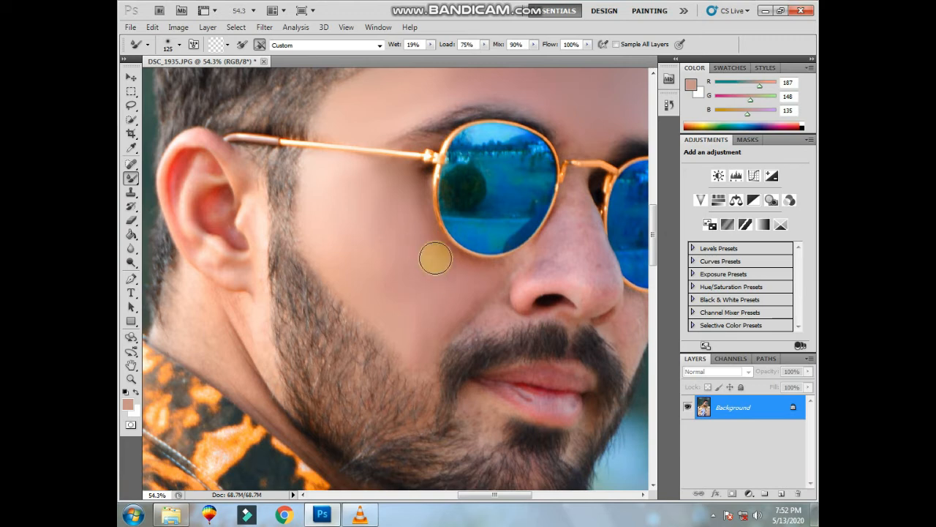
# - Smooth the skin between the cheek, nostril and moustache with the Mixer Brush, using tips from 100 px down to 70 px
pyautogui.scroll(-1, 432, 267)
pyautogui.scroll(-3, 434, 272)
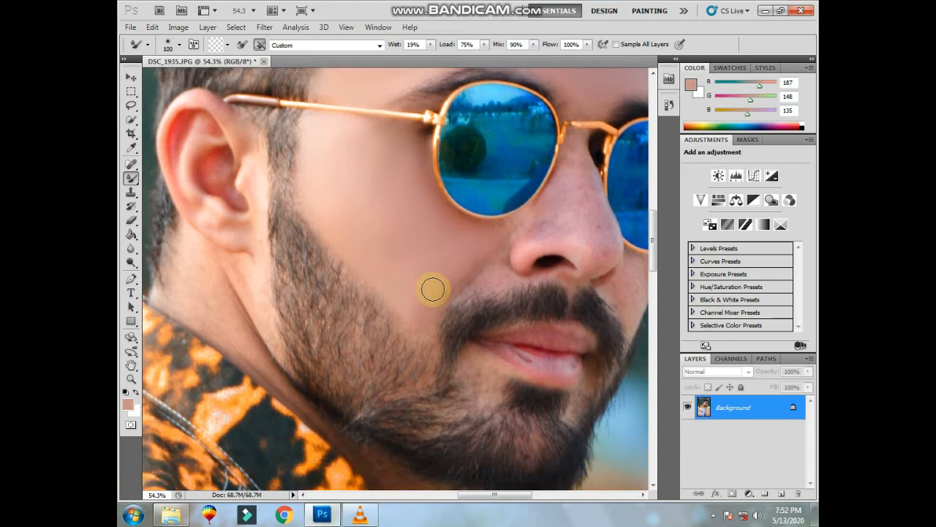
pyautogui.press('[')
pyautogui.press('[')
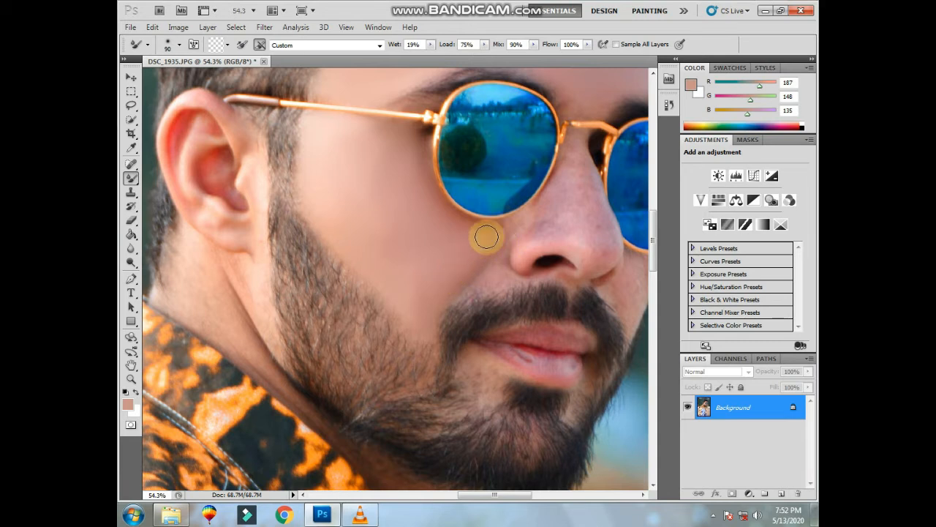
pyautogui.moveTo(529, 225)
pyautogui.mouseDown()
pyautogui.moveTo(493, 228)
pyautogui.moveTo(532, 215)
pyautogui.moveTo(512, 227)
pyautogui.moveTo(458, 226)
pyautogui.moveTo(482, 258)
pyautogui.moveTo(499, 260)
pyautogui.moveTo(494, 270)
pyautogui.moveTo(500, 259)
pyautogui.moveTo(477, 285)
pyautogui.moveTo(498, 270)
pyautogui.mouseUp()
pyautogui.press('[')
pyautogui.scroll(3, 598, 239)
pyautogui.moveTo(597, 257); pyautogui.dragTo(514, 263)
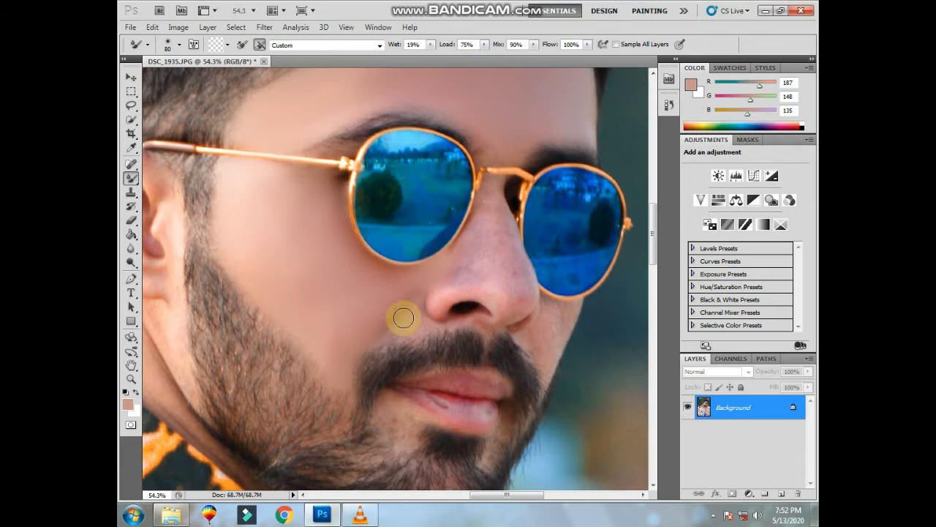
pyautogui.press('[')
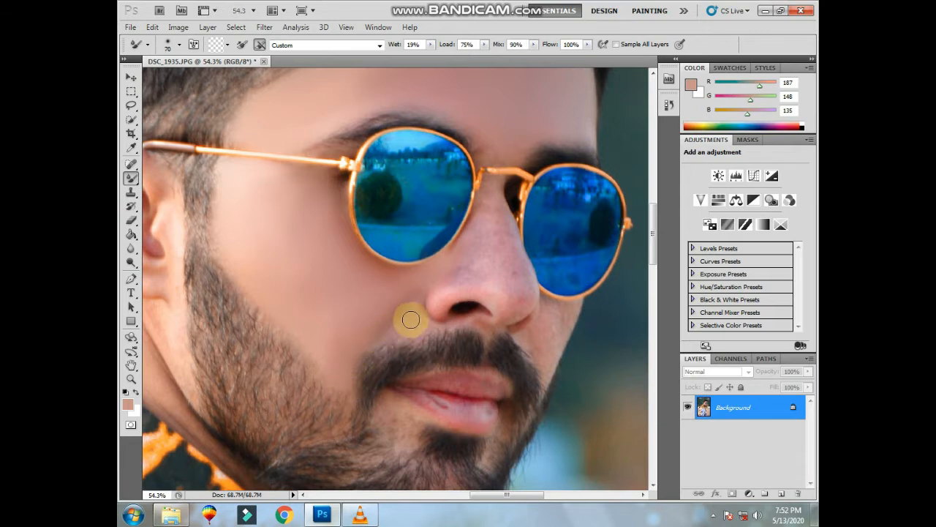
pyautogui.press(']')
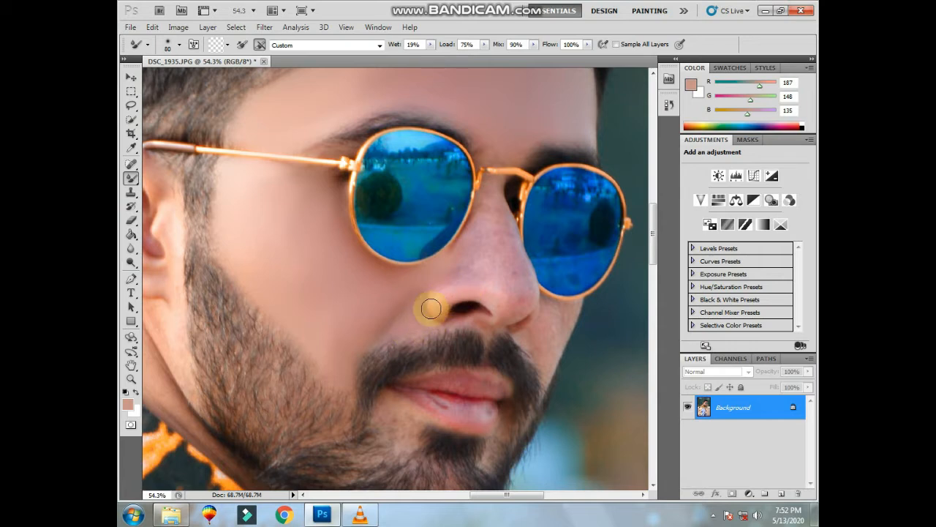
# - Smooth the nose from the bridge to the tip with the Mixer Brush at 100 px and 125 px
pyautogui.press(']')
pyautogui.press(']')
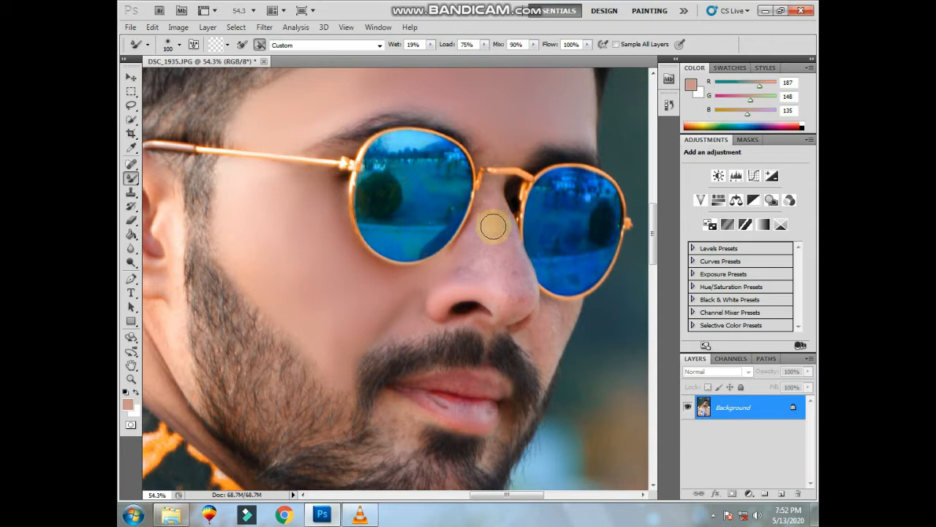
pyautogui.press(']')
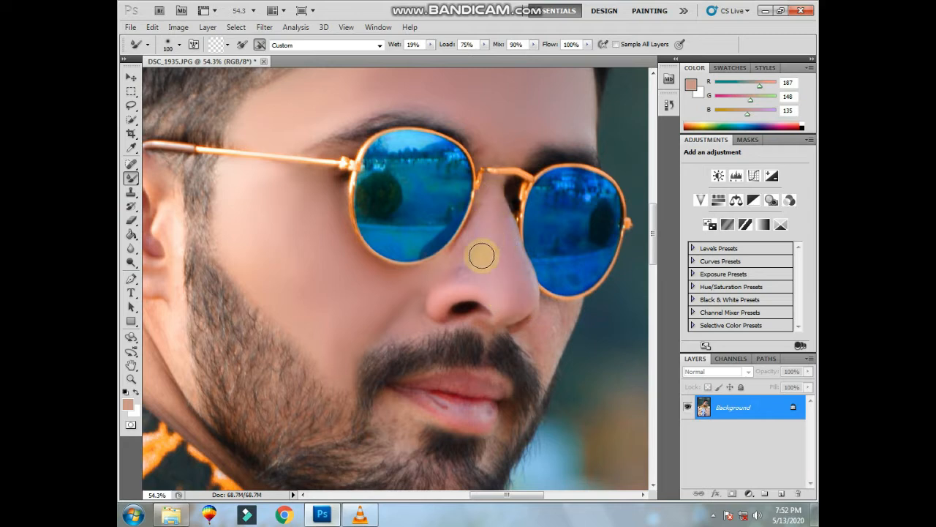
pyautogui.press(']')
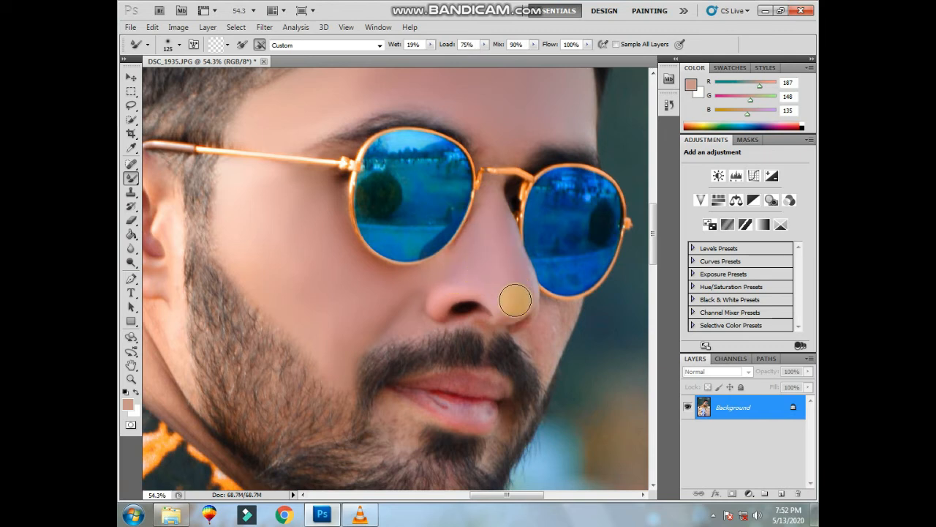
# - Blend the skin under the nostril with a 50 px tip and the far cheek below the second lens at 80 px
pyautogui.moveTo(503, 350); pyautogui.dragTo(416, 345)
pyautogui.press('[')
pyautogui.press('[')
pyautogui.press('[')
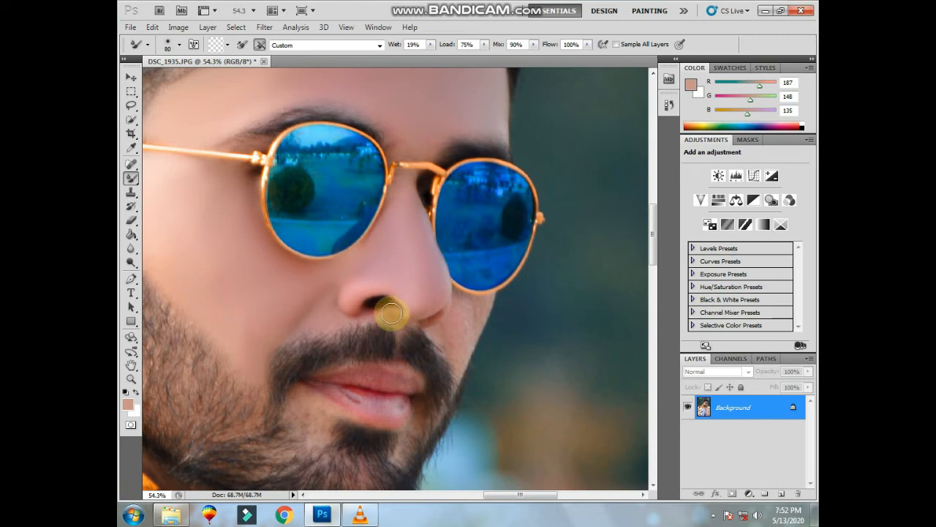
pyautogui.moveTo(394, 311); pyautogui.dragTo(375, 315)
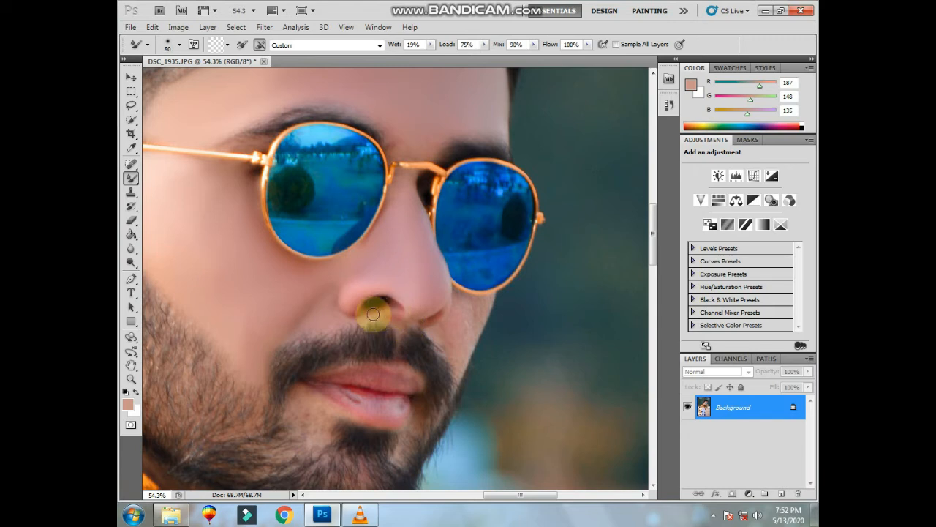
pyautogui.press('[')
pyautogui.press('[')
pyautogui.press(']')
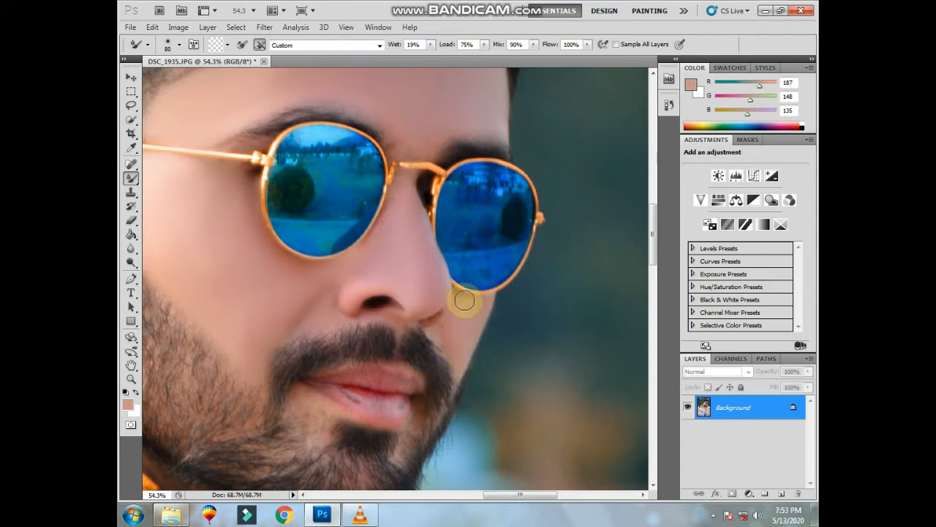
# - Even out the near cheek between the beard and the moustache with the Mixer Brush at 150 px and 125 px
pyautogui.scroll(3, 461, 293)
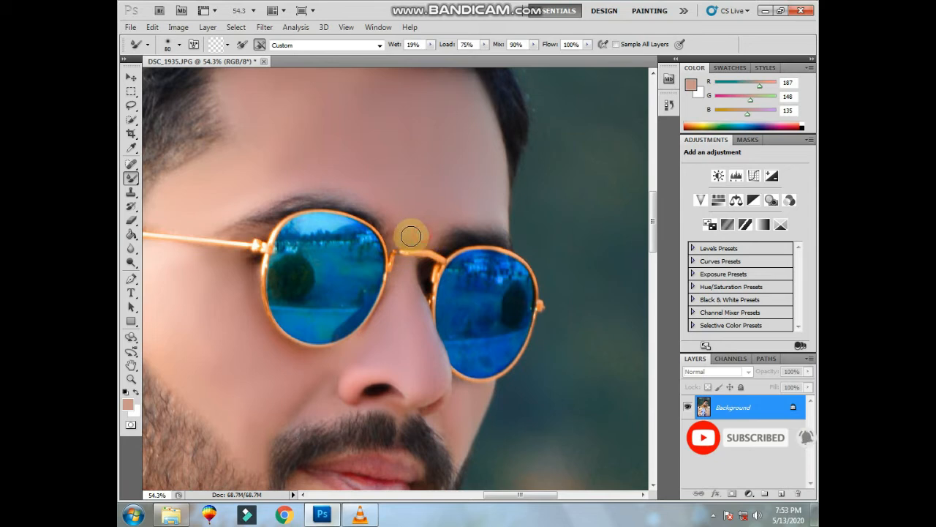
pyautogui.scroll(-3, 317, 319)
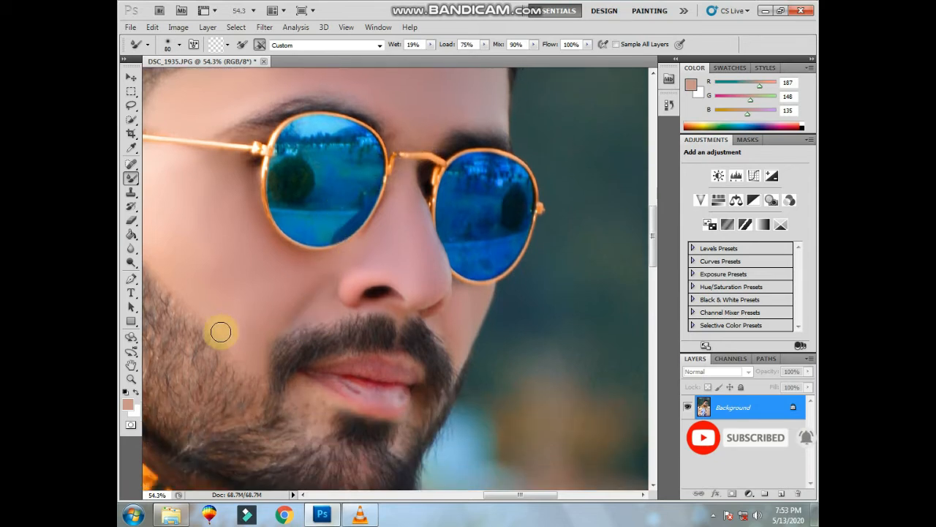
pyautogui.press(']')
pyautogui.press(']')
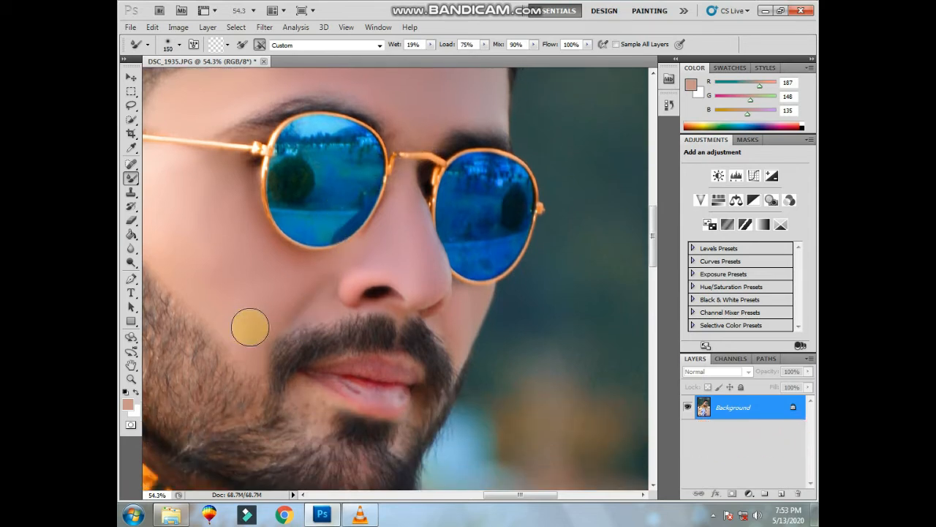
pyautogui.moveTo(248, 322); pyautogui.dragTo(249, 327)
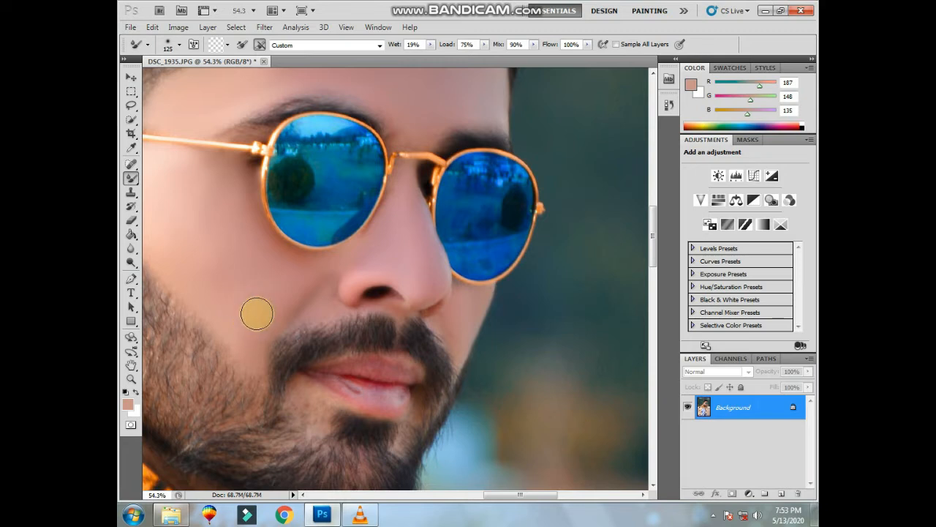
pyautogui.moveTo(286, 295)
pyautogui.mouseDown()
pyautogui.moveTo(300, 278)
pyautogui.moveTo(261, 293)
pyautogui.mouseUp()
pyautogui.click(258, 312)
pyautogui.moveTo(249, 324)
pyautogui.mouseDown()
pyautogui.moveTo(268, 281)
pyautogui.moveTo(257, 305)
pyautogui.mouseUp()
# - Smooth the bare skin patches below the lower lip with the Mixer Brush, using 90 px and 70 px tips
pyautogui.scroll(-4, 266, 315)
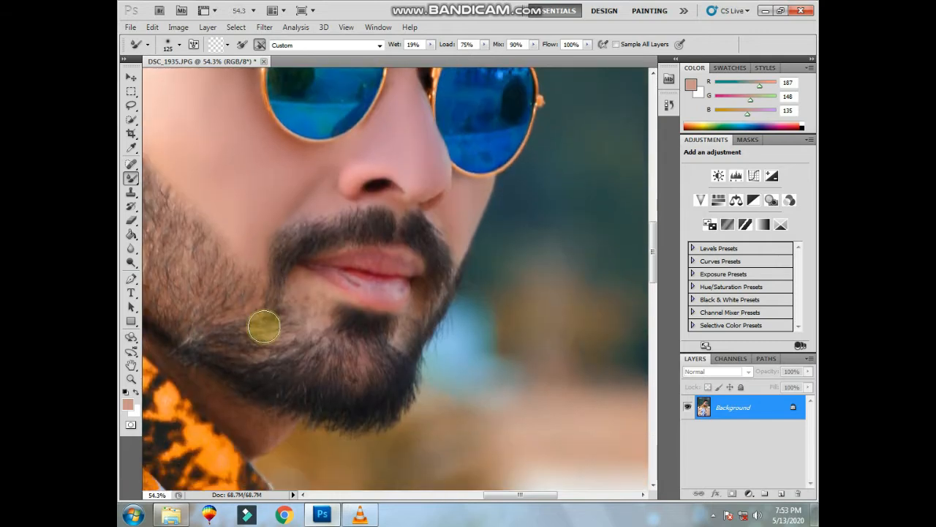
pyautogui.scroll(-1, 264, 326)
pyautogui.press('[')
pyautogui.press('[')
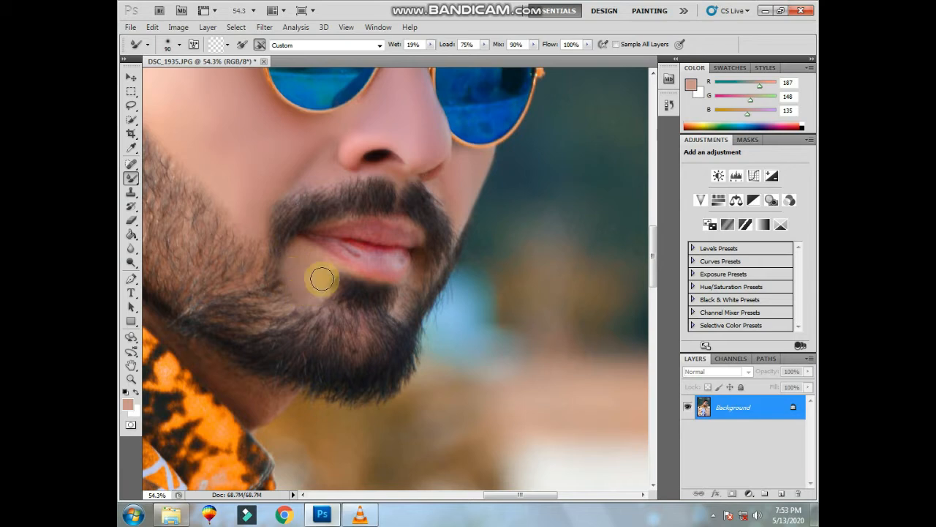
pyautogui.press('[')
pyautogui.press('[')
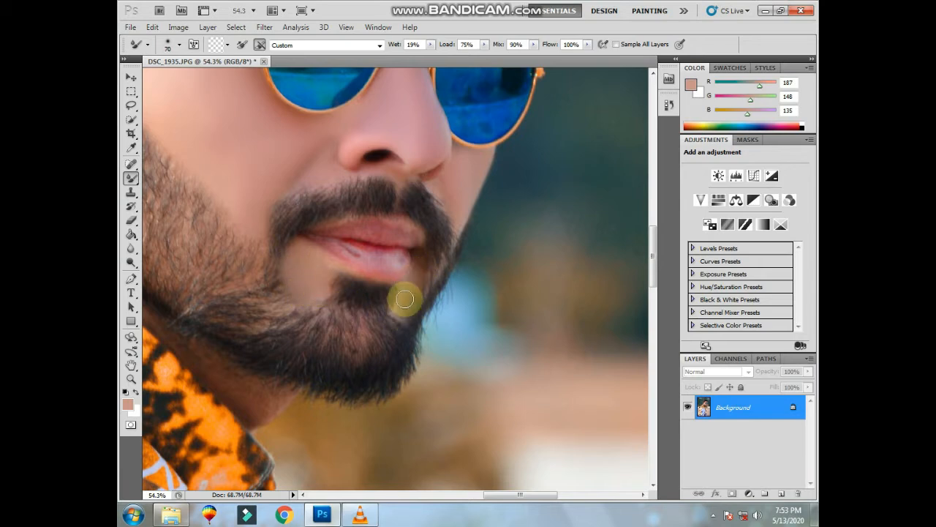
# - Lighten the bare skin patches on both sides below the lower lip with the Dodge tool at 90 px, Midtones, 24% exposure
pyautogui.click(132, 249)
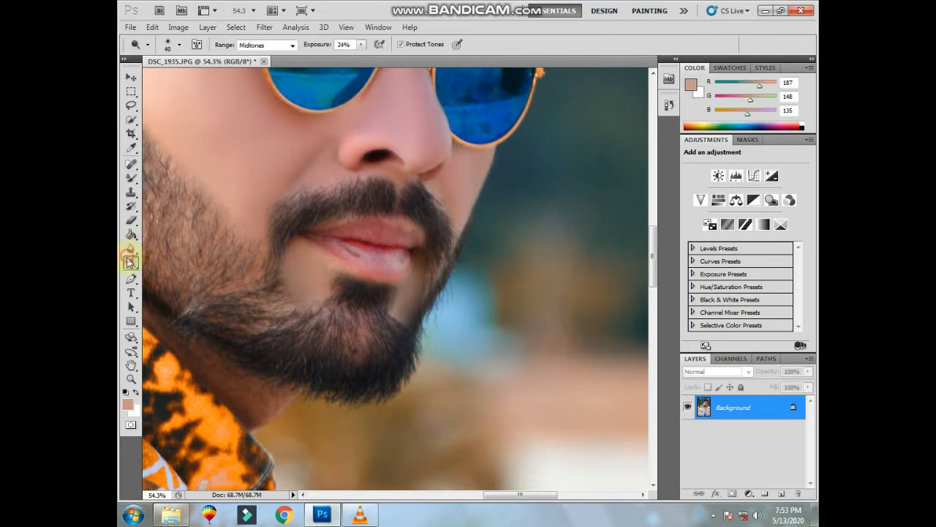
pyautogui.rightClick(132, 262)
pyautogui.click(176, 259)
pyautogui.press(']')
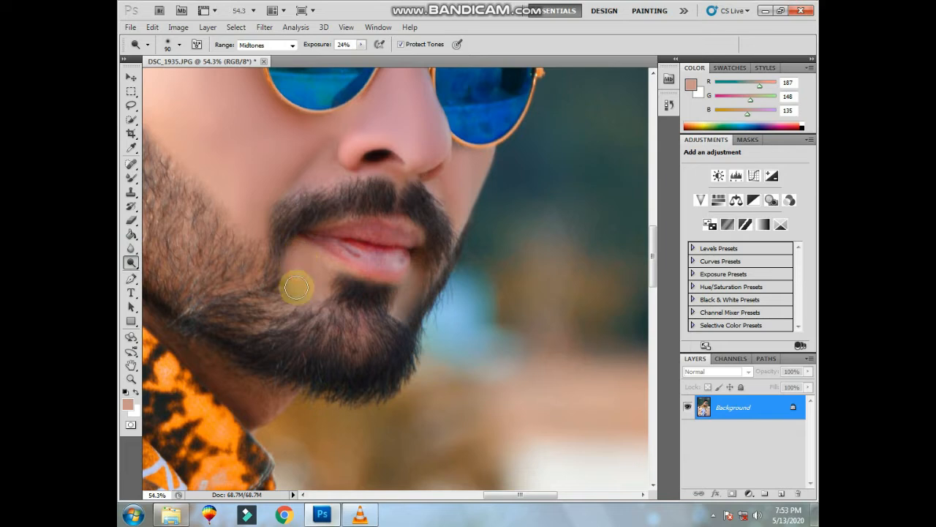
pyautogui.moveTo(302, 284); pyautogui.dragTo(308, 279)
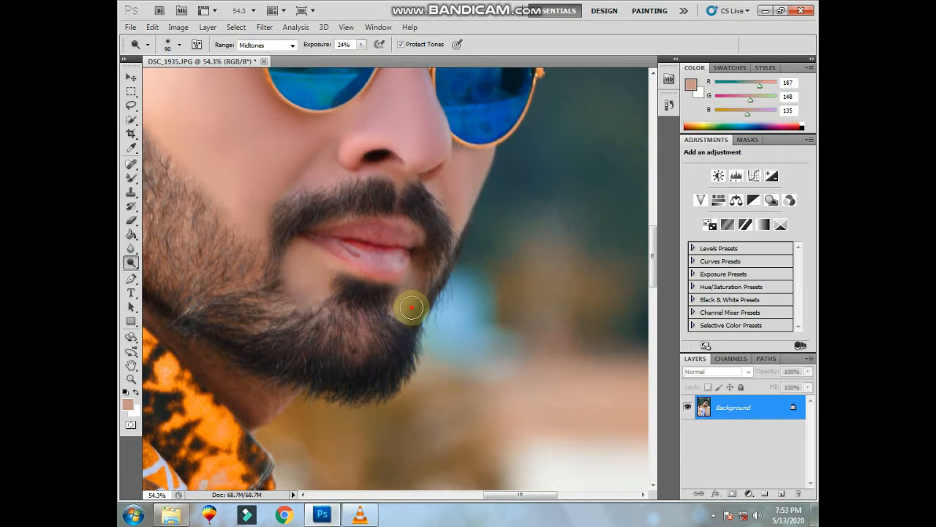
pyautogui.moveTo(411, 308); pyautogui.dragTo(420, 271)
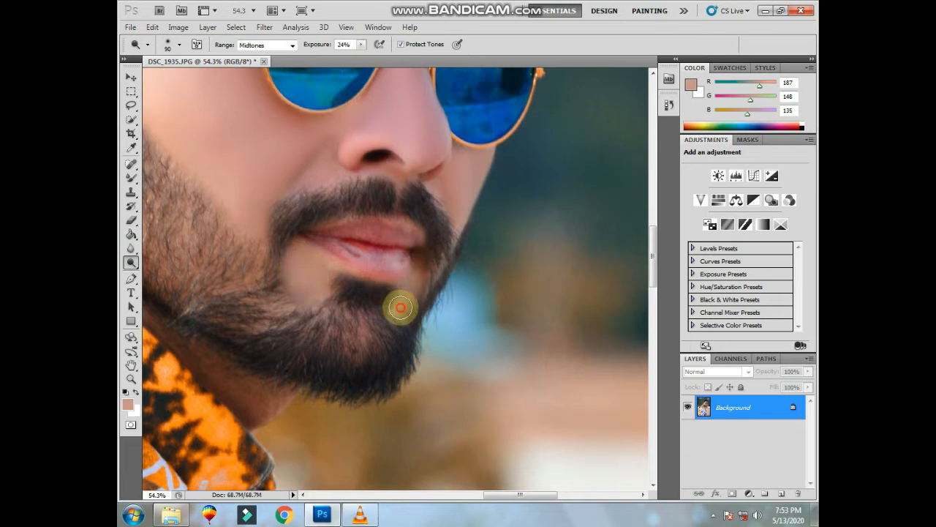
# - Smooth the skin in front of the ear beside the sideburn with the Mixer Brush at 70 px and 80 px
pyautogui.scroll(-2, 289, 222)
pyautogui.moveTo(261, 220); pyautogui.dragTo(302, 289)
pyautogui.scroll(-2, 285, 241)
pyautogui.moveTo(293, 247); pyautogui.dragTo(368, 286)
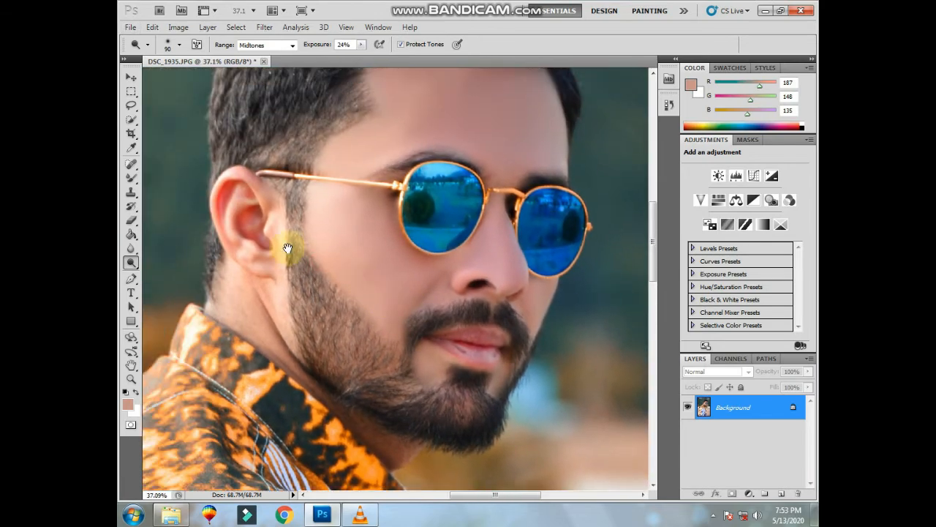
pyautogui.scroll(-1, 289, 268)
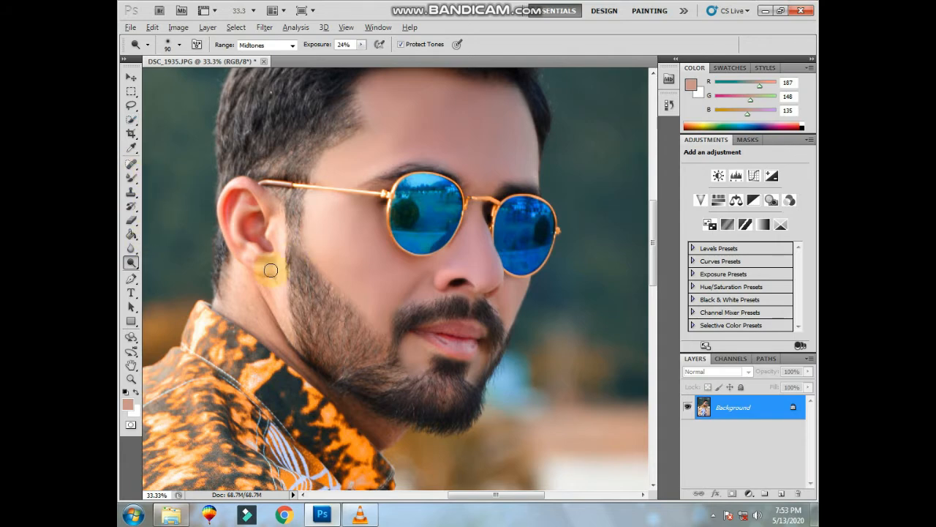
pyautogui.scroll(2, 268, 268)
pyautogui.moveTo(291, 270); pyautogui.dragTo(388, 283)
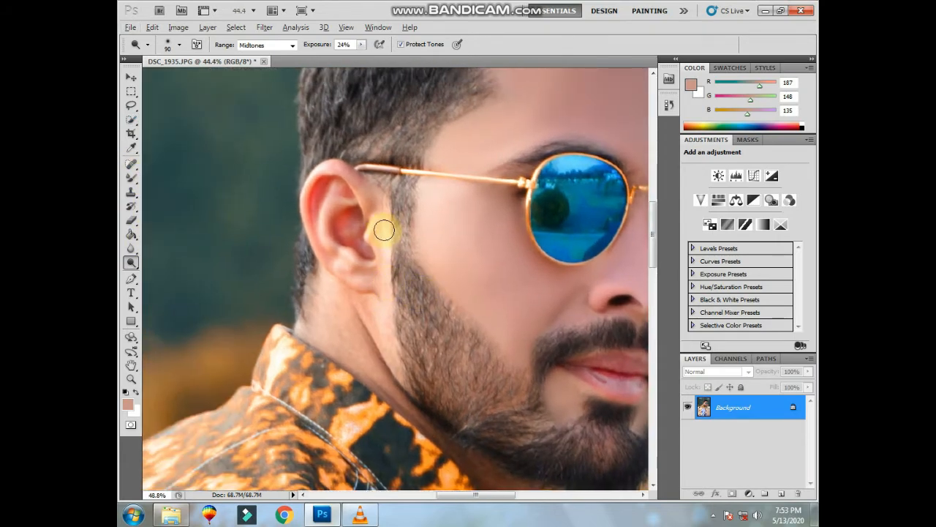
pyautogui.scroll(1, 384, 230)
pyautogui.click(132, 179)
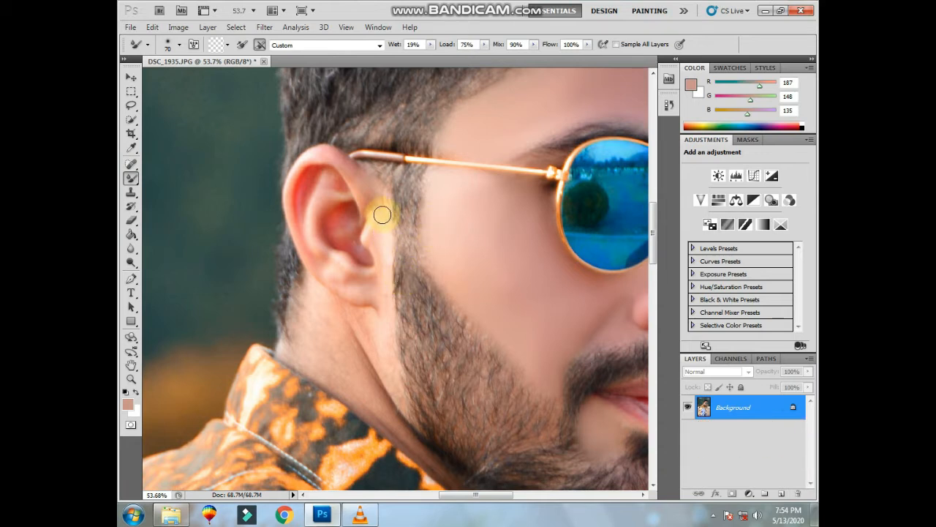
pyautogui.moveTo(372, 199); pyautogui.dragTo(378, 227)
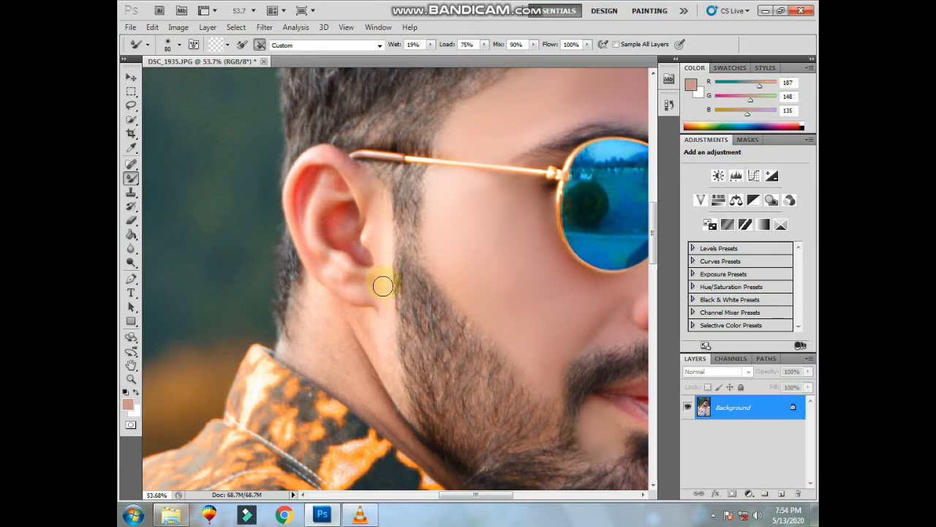
pyautogui.moveTo(386, 201)
pyautogui.mouseDown()
pyautogui.moveTo(341, 156)
pyautogui.moveTo(351, 173)
pyautogui.moveTo(329, 154)
pyautogui.moveTo(297, 173)
pyautogui.moveTo(290, 198)
pyautogui.moveTo(286, 182)
pyautogui.moveTo(289, 228)
pyautogui.moveTo(314, 261)
pyautogui.mouseUp()
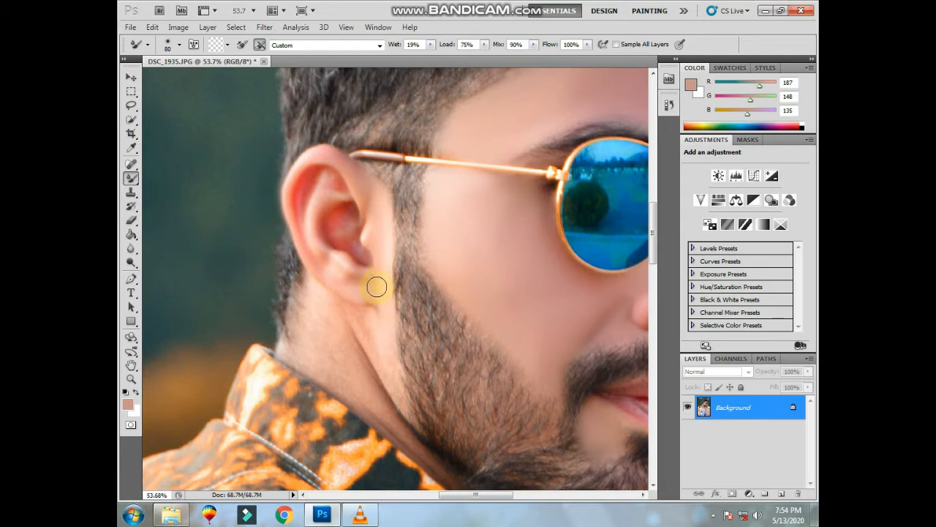
# - Blend the earlobe and the inner folds of the ear with the Mixer Brush at 80 px
pyautogui.moveTo(377, 287)
pyautogui.mouseDown()
pyautogui.moveTo(348, 213)
pyautogui.moveTo(342, 234)
pyautogui.moveTo(345, 212)
pyautogui.moveTo(333, 226)
pyautogui.moveTo(360, 255)
pyautogui.moveTo(346, 214)
pyautogui.moveTo(323, 213)
pyautogui.mouseUp()
pyautogui.moveTo(317, 199); pyautogui.dragTo(334, 254)
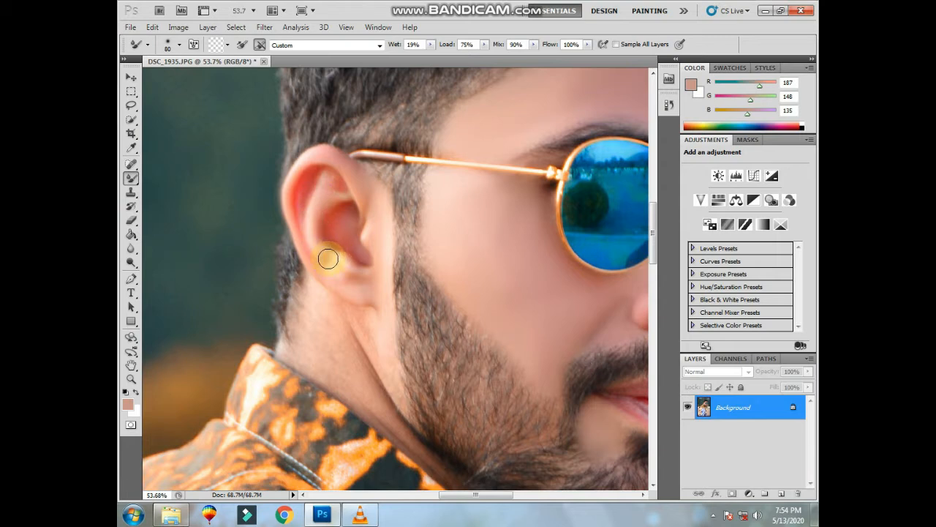
pyautogui.moveTo(327, 258)
pyautogui.mouseDown()
pyautogui.moveTo(330, 201)
pyautogui.moveTo(341, 194)
pyautogui.moveTo(330, 179)
pyautogui.moveTo(325, 190)
pyautogui.moveTo(327, 178)
pyautogui.moveTo(313, 209)
pyautogui.moveTo(324, 183)
pyautogui.moveTo(326, 249)
pyautogui.mouseUp()
# - Smooth the side of the neck below the ear with the Mixer Brush at 100 px and 125 px
pyautogui.scroll(-2, 327, 271)
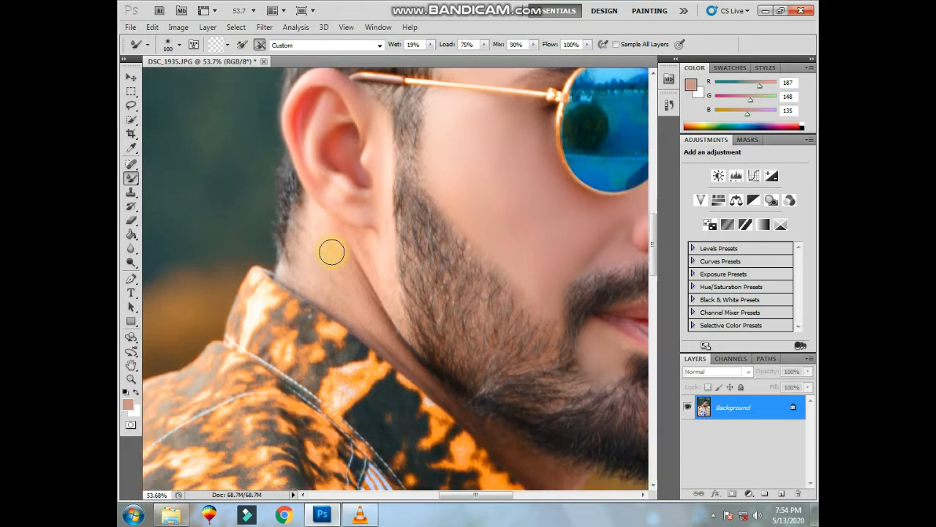
pyautogui.press(']')
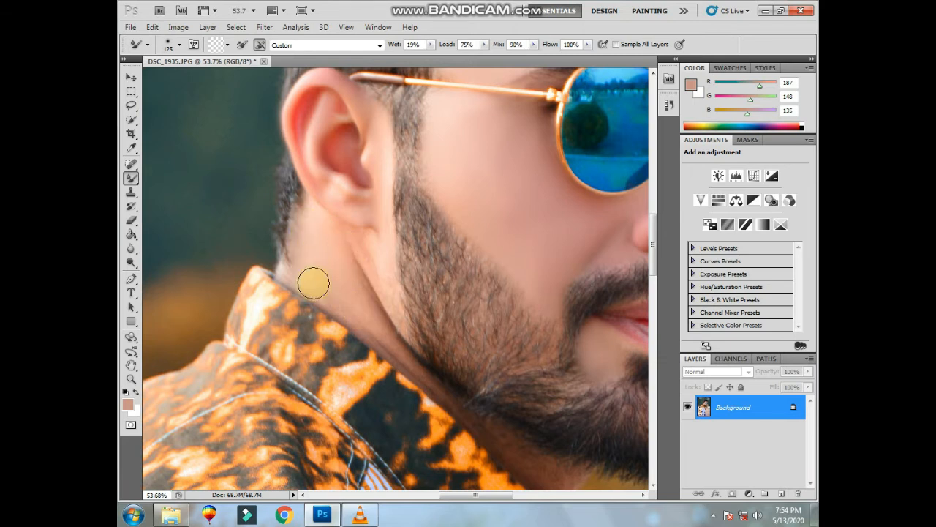
pyautogui.moveTo(346, 234)
pyautogui.mouseDown()
pyautogui.moveTo(341, 224)
pyautogui.moveTo(368, 281)
pyautogui.mouseUp()
# - Even out the narrow strip of neck between the beard edge and the shirt collar with 90 px and 100 px Mixer Brush tips
pyautogui.scroll(-2, 366, 280)
pyautogui.press('[')
pyautogui.press('[')
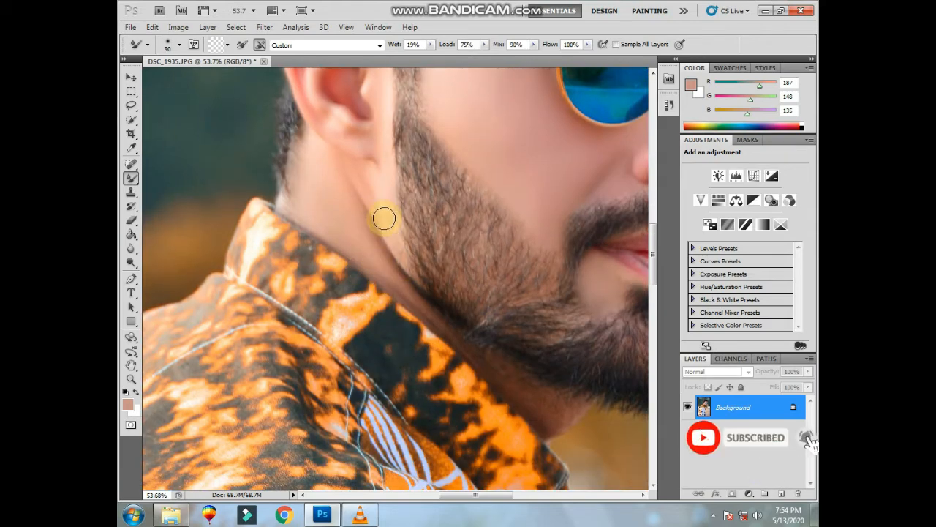
pyautogui.scroll(-2, 373, 241)
pyautogui.press(']')
pyautogui.moveTo(395, 235); pyautogui.dragTo(433, 272)
pyautogui.press('[')
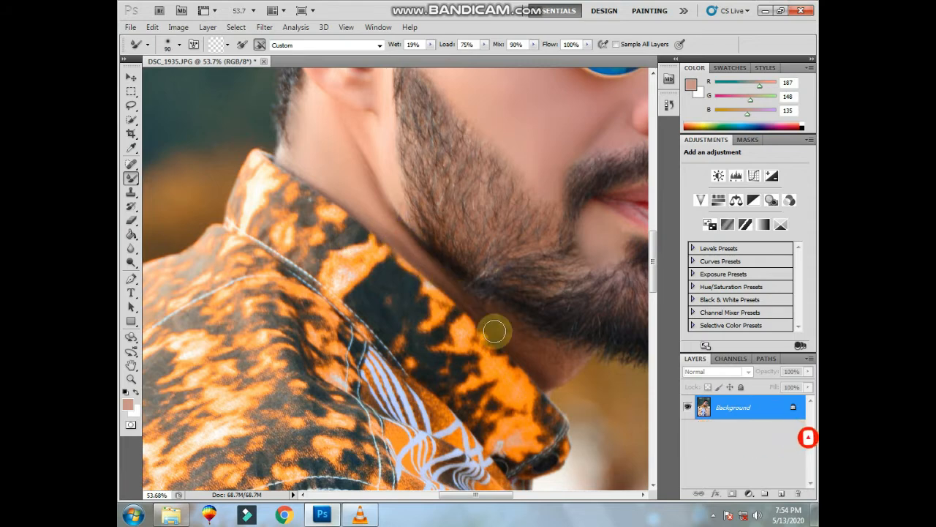
# - Smooth the shadowed neck skin under the jaw above the collar with the Mixer Brush at 100 px
pyautogui.scroll(-1, 519, 336)
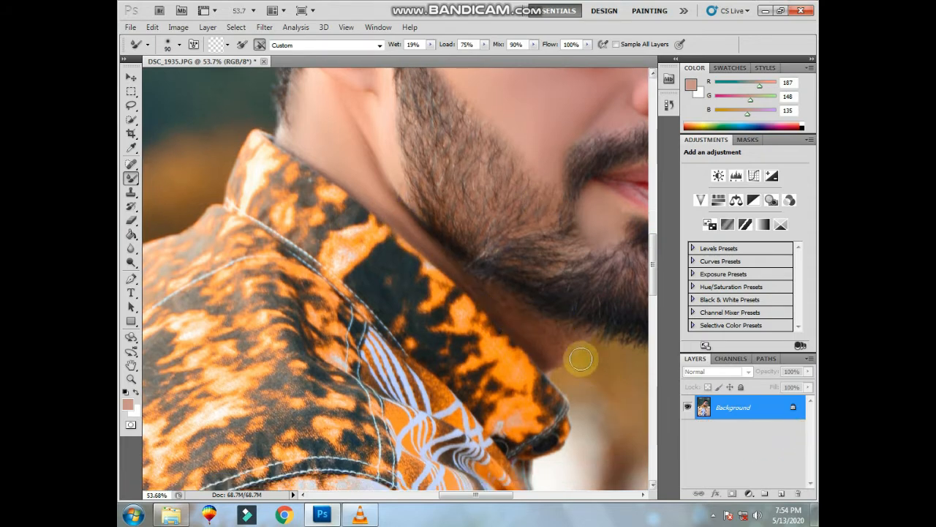
pyautogui.press(']')
pyautogui.moveTo(568, 346)
pyautogui.mouseDown()
pyautogui.moveTo(543, 356)
pyautogui.moveTo(559, 332)
pyautogui.moveTo(525, 312)
pyautogui.moveTo(543, 330)
pyautogui.mouseUp()
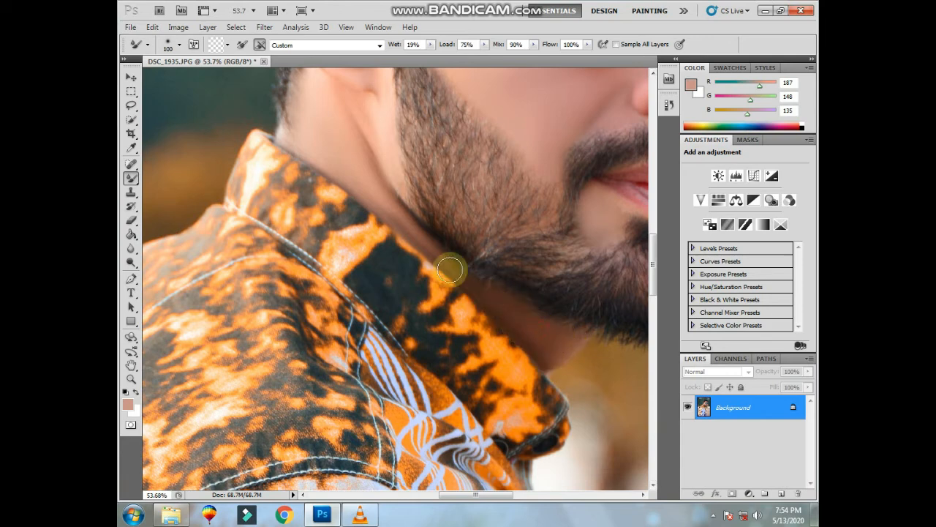
# - Open the portrait in the Liquify filter, magnify the hair to 33.3% and activate the Forward Warp tool
pyautogui.scroll(4, 517, 299)
pyautogui.scroll(-5, 518, 294)
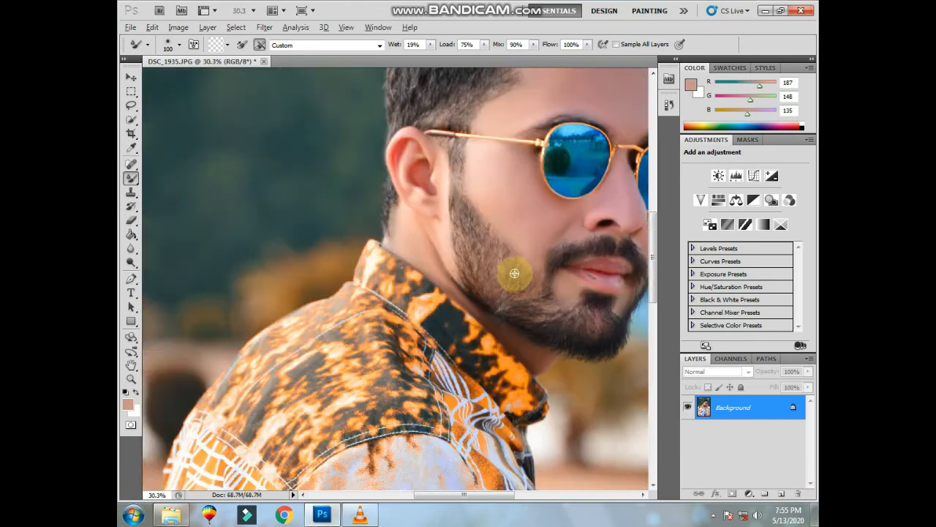
pyautogui.scroll(-1, 444, 213)
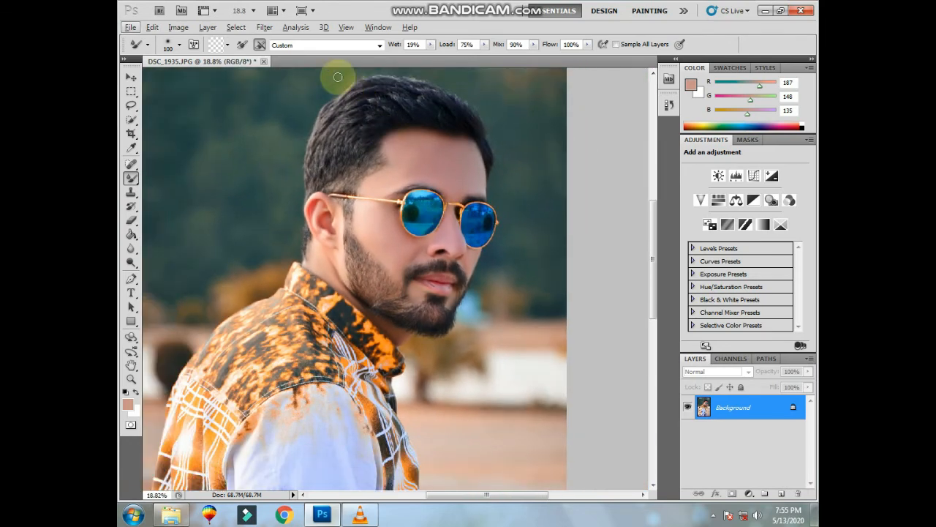
pyautogui.click(264, 27)
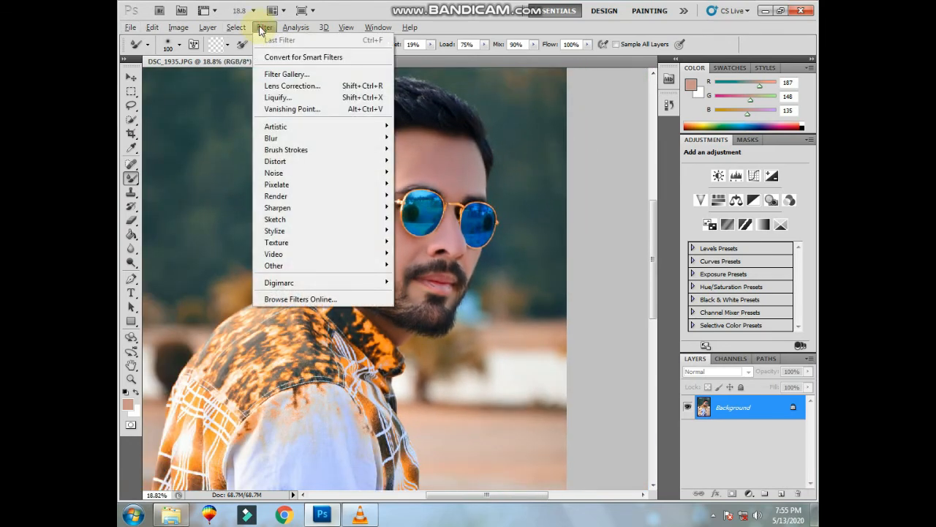
pyautogui.click(275, 98)
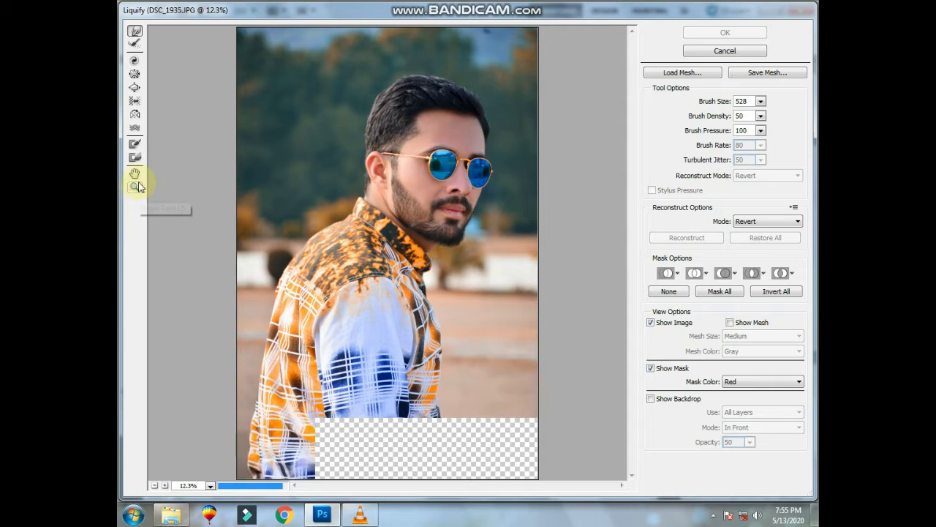
pyautogui.click(135, 188)
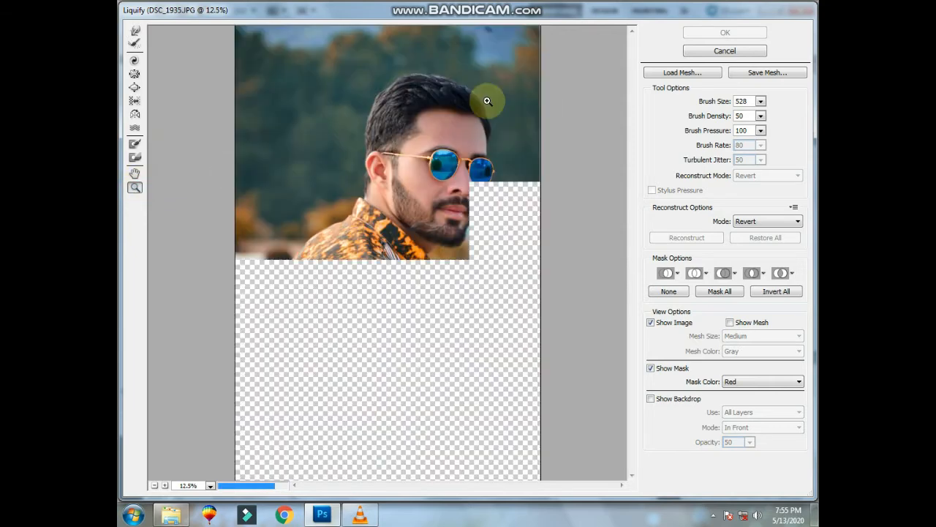
pyautogui.click(479, 100)
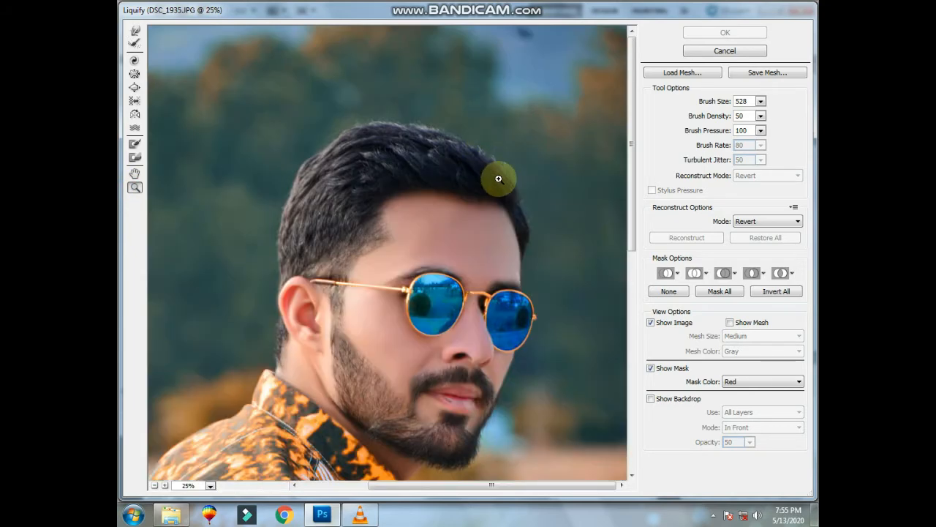
pyautogui.click(504, 194)
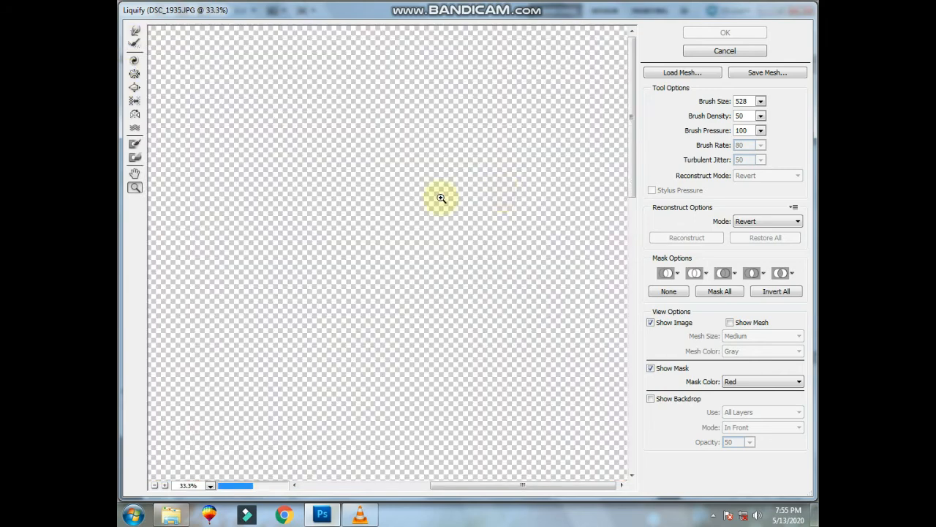
pyautogui.click(135, 31)
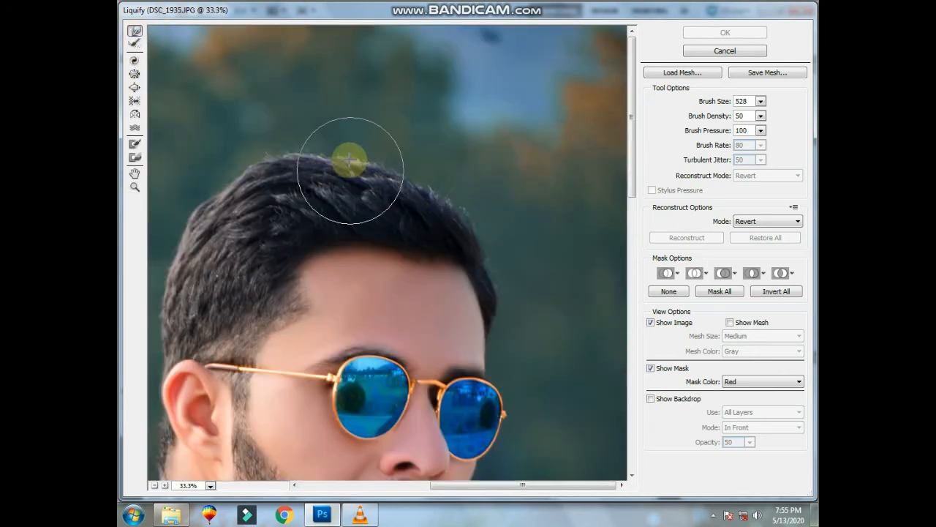
# - Push the upper front edge of the hair outward with the Forward Warp tool at a brush size of 764
pyautogui.moveTo(359, 158); pyautogui.dragTo(392, 167)
pyautogui.press(']')
pyautogui.press(']')
pyautogui.press(']')
pyautogui.press(']')
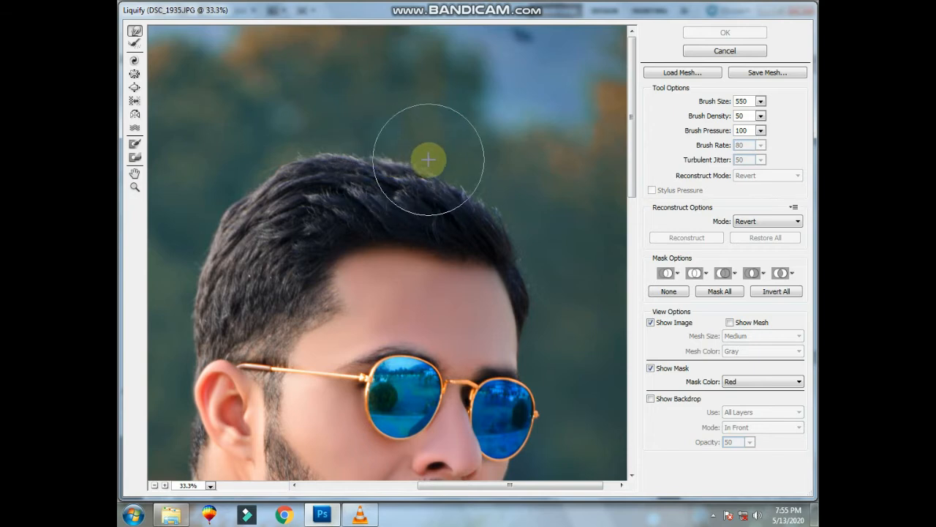
pyautogui.press(']')
pyautogui.press(']')
pyautogui.press(']')
pyautogui.press(']')
pyautogui.press(']')
pyautogui.press(']')
pyautogui.press(']')
pyautogui.press(']')
pyautogui.press(']')
pyautogui.press(']')
pyautogui.press(']')
pyautogui.press(']')
pyautogui.press(']')
pyautogui.press(']')
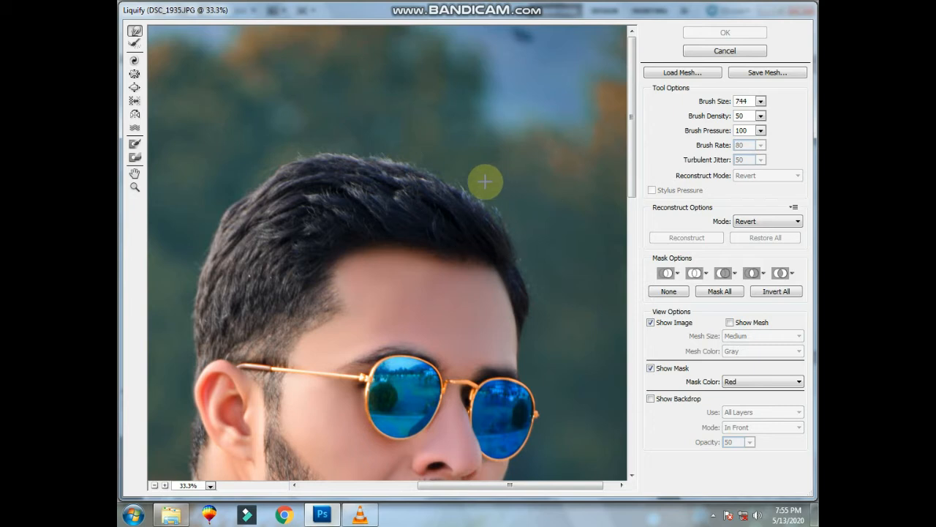
pyautogui.press(']')
pyautogui.press(']')
pyautogui.moveTo(481, 175)
pyautogui.mouseDown()
pyautogui.moveTo(490, 168)
pyautogui.moveTo(515, 178)
pyautogui.mouseUp()
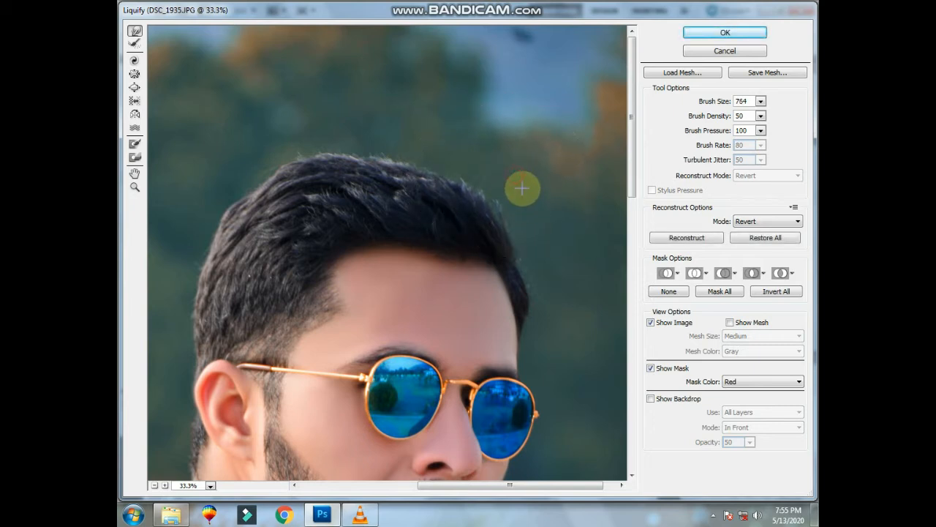
# - Reshape the front edge of the hair above the far temple with the Forward Warp tool at a brush size of 338
pyautogui.press('[')
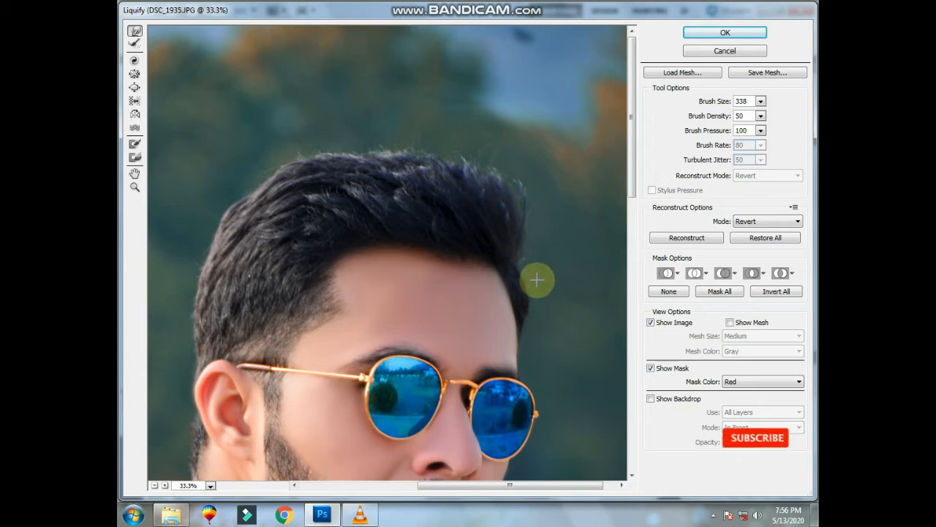
pyautogui.moveTo(537, 279)
pyautogui.mouseDown()
pyautogui.moveTo(525, 288)
pyautogui.moveTo(529, 203)
pyautogui.moveTo(522, 213)
pyautogui.mouseUp()
pyautogui.press('[')
pyautogui.press('[')
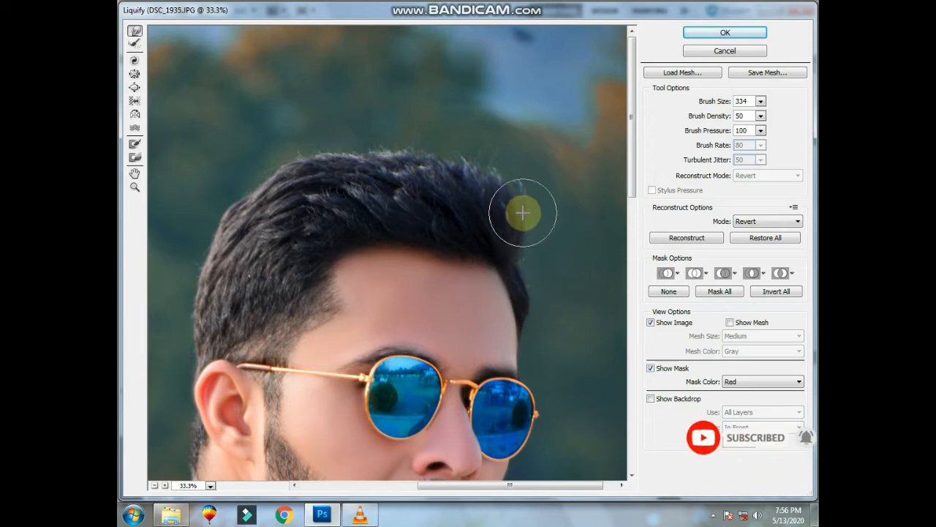
# - Push the front tip of the hair outward with the Forward Warp tool, enlarging the brush size to 528
pyautogui.press(']')
pyautogui.press(']')
pyautogui.press(']')
pyautogui.press(']')
pyautogui.press(']')
pyautogui.press(']')
pyautogui.press(']')
pyautogui.press(']')
pyautogui.press(']')
pyautogui.press(']')
pyautogui.press(']')
pyautogui.press(']')
pyautogui.press(']')
pyautogui.press(']')
pyautogui.press(']')
pyautogui.press(']')
pyautogui.press(']')
pyautogui.press(']')
pyautogui.press(']')
pyautogui.press(']')
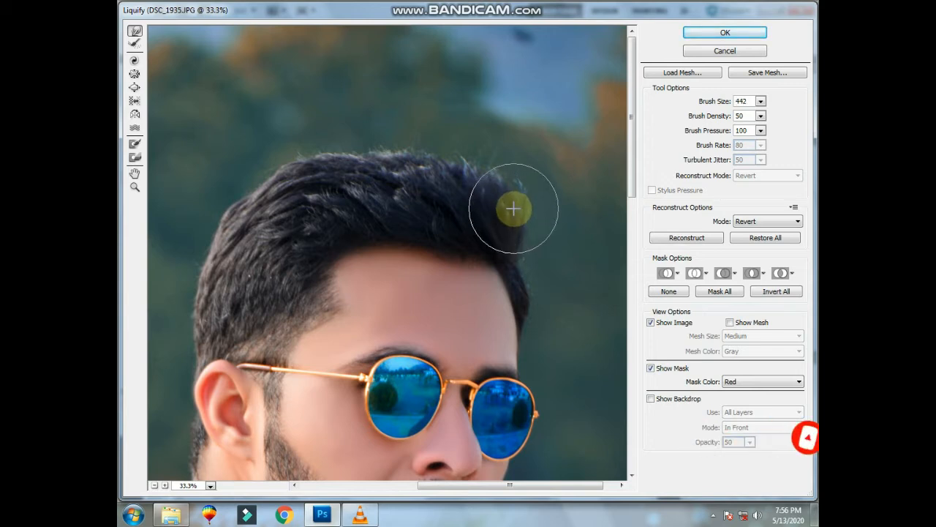
pyautogui.press(']')
pyautogui.press(']')
pyautogui.press(']')
pyautogui.press(']')
pyautogui.press(']')
pyautogui.press(']')
pyautogui.press(']')
pyautogui.press(']')
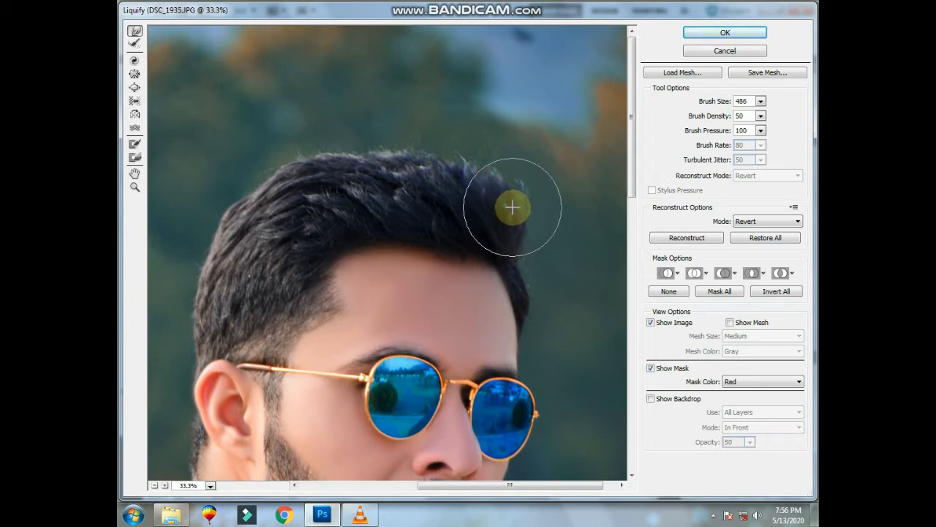
pyautogui.press(']')
pyautogui.press(']')
pyautogui.press(']')
pyautogui.press(']')
pyautogui.press(']')
pyautogui.press(']')
pyautogui.press(']')
pyautogui.press(']')
pyautogui.press(']')
pyautogui.press(']')
pyautogui.press(']')
pyautogui.press(']')
pyautogui.press(']')
pyautogui.press(']')
pyautogui.press(']')
pyautogui.press(']')
pyautogui.press(']')
pyautogui.press(']')
pyautogui.press(']')
pyautogui.press(']')
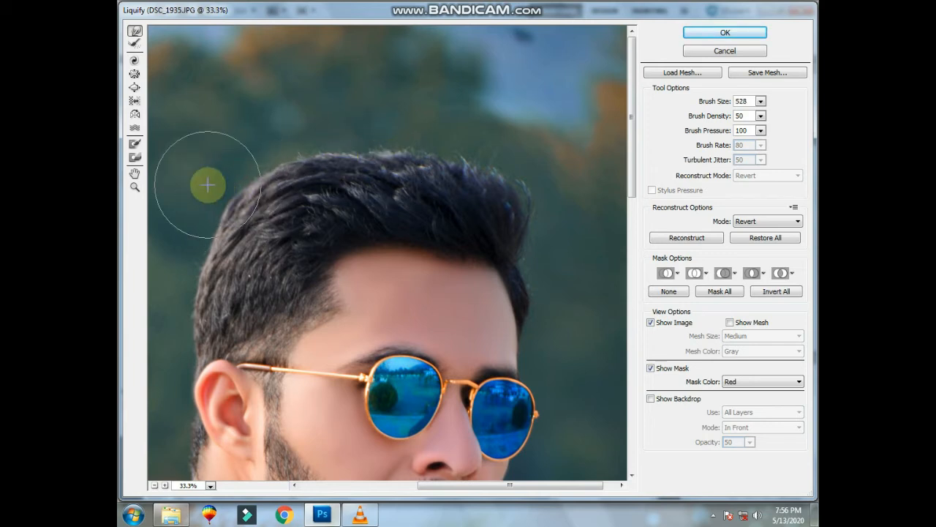
# - Raise the top contour of the hair with the Forward Warp tool at a brush size of 790 and apply the Liquify filter
pyautogui.press(']')
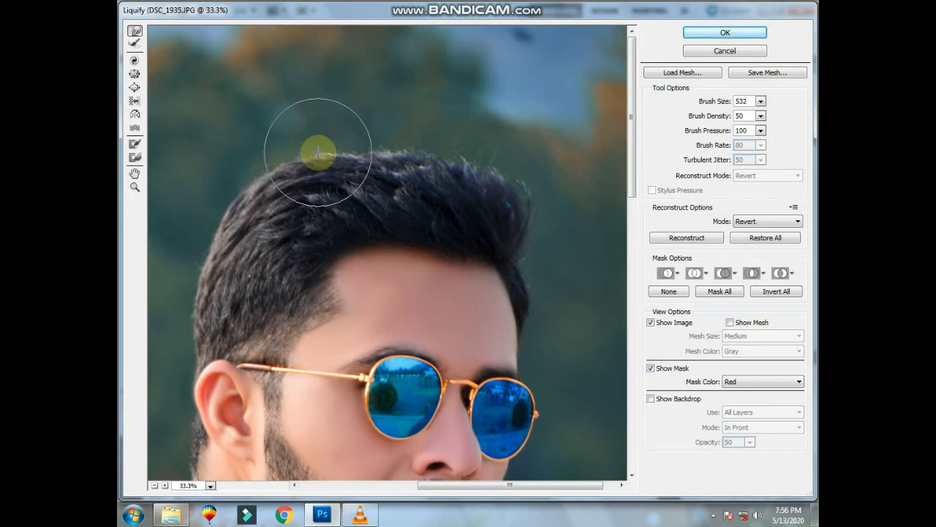
pyautogui.press(']')
pyautogui.press(']')
pyautogui.press(']')
pyautogui.press(']')
pyautogui.press(']')
pyautogui.press(']')
pyautogui.press(']')
pyautogui.press(']')
pyautogui.press(']')
pyautogui.press(']')
pyautogui.press(']')
pyautogui.press(']')
pyautogui.press(']')
pyautogui.press(']')
pyautogui.press(']')
pyautogui.press(']')
pyautogui.press(']')
pyautogui.press(']')
pyautogui.press(']')
pyautogui.press(']')
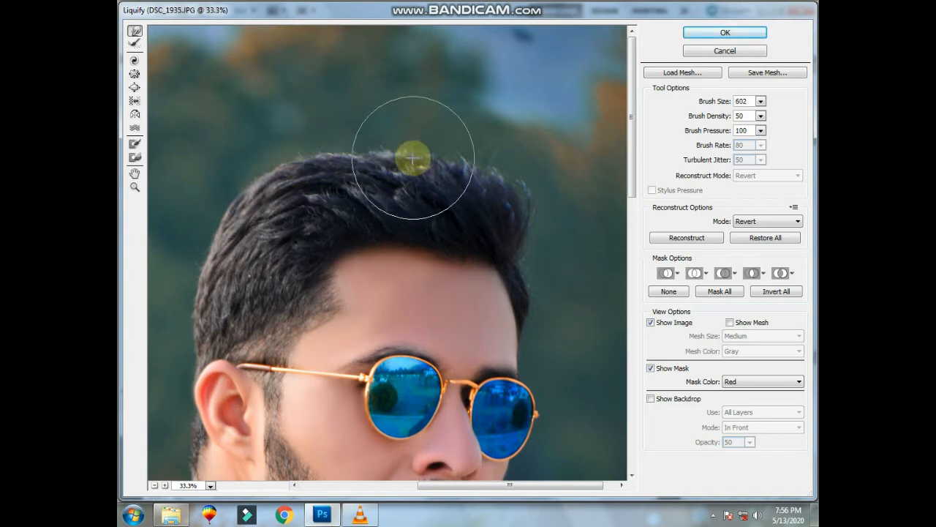
pyautogui.press(']')
pyautogui.press(']')
pyautogui.press(']')
pyautogui.press(']')
pyautogui.press(']')
pyautogui.press(']')
pyautogui.press(']')
pyautogui.press(']')
pyautogui.press(']')
pyautogui.press(']')
pyautogui.press(']')
pyautogui.press(']')
pyautogui.press(']')
pyautogui.press(']')
pyautogui.press(']')
pyautogui.press(']')
pyautogui.press(']')
pyautogui.press(']')
pyautogui.press(']')
pyautogui.press(']')
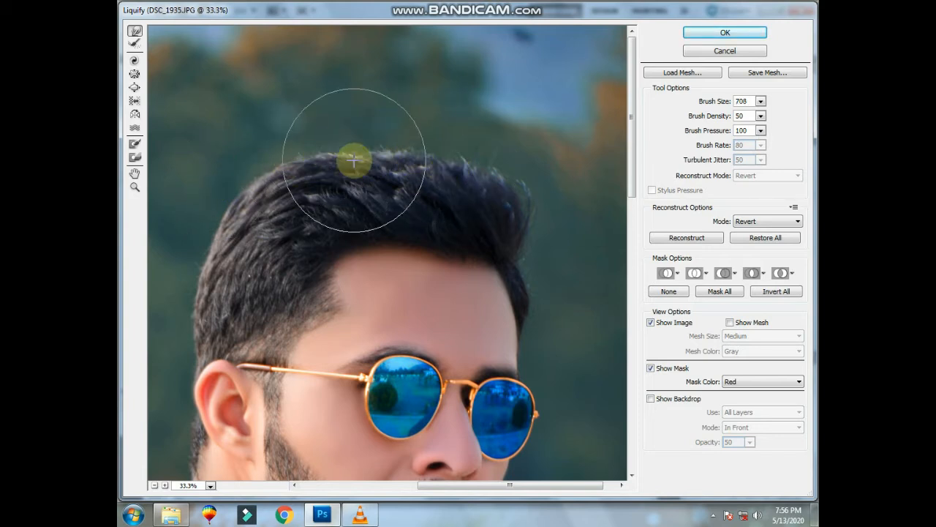
pyautogui.press(']')
pyautogui.press(']')
pyautogui.press(']')
pyautogui.press(']')
pyautogui.press(']')
pyautogui.press(']')
pyautogui.press(']')
pyautogui.press(']')
pyautogui.press(']')
pyautogui.press(']')
pyautogui.press(']')
pyautogui.press(']')
pyautogui.press(']')
pyautogui.press(']')
pyautogui.press(']')
pyautogui.press(']')
pyautogui.press(']')
pyautogui.press(']')
pyautogui.press(']')
pyautogui.press(']')
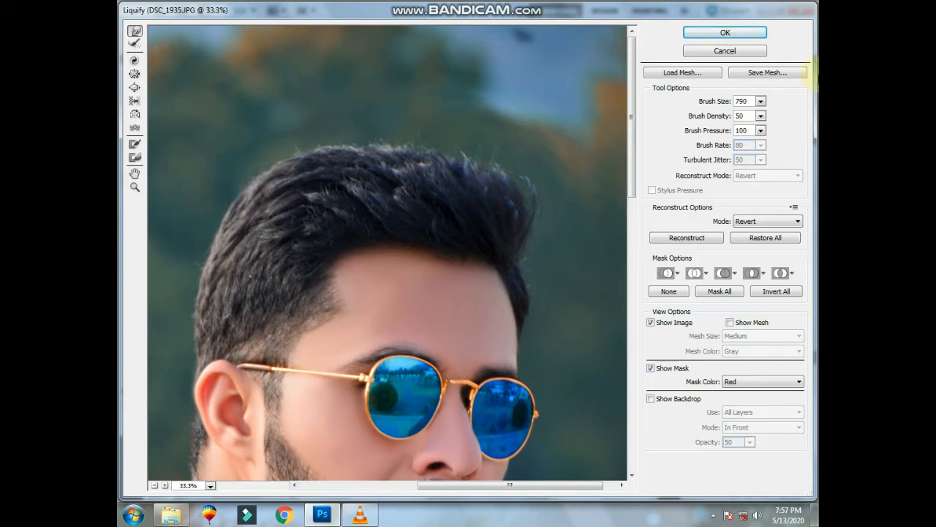
pyautogui.click(716, 36)
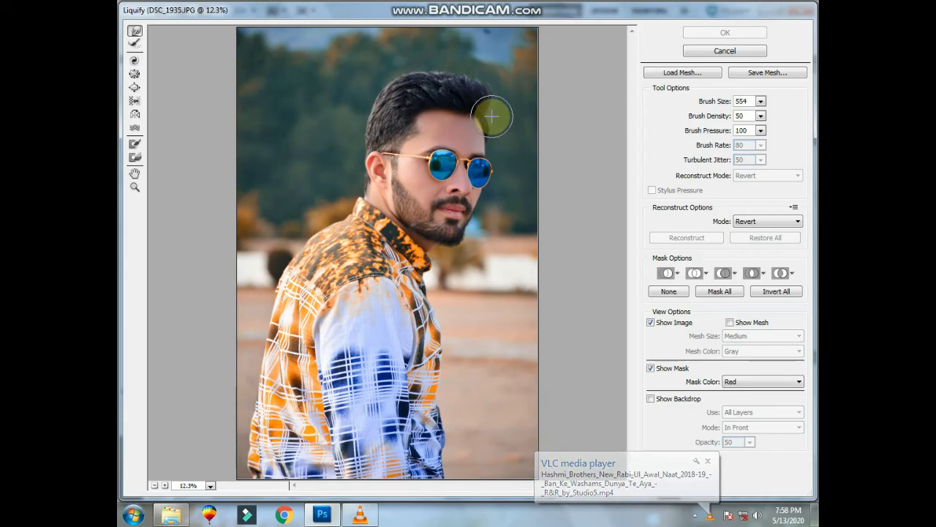
# - Refine the front edge of the hair in another Liquify pass at a brush size of 546 and apply it
pyautogui.moveTo(495, 115); pyautogui.dragTo(494, 109)
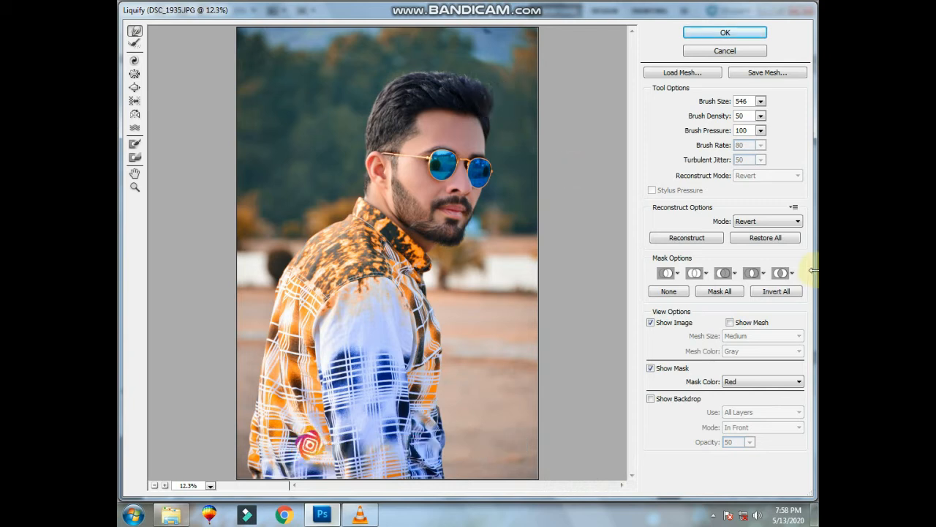
pyautogui.click(724, 32)
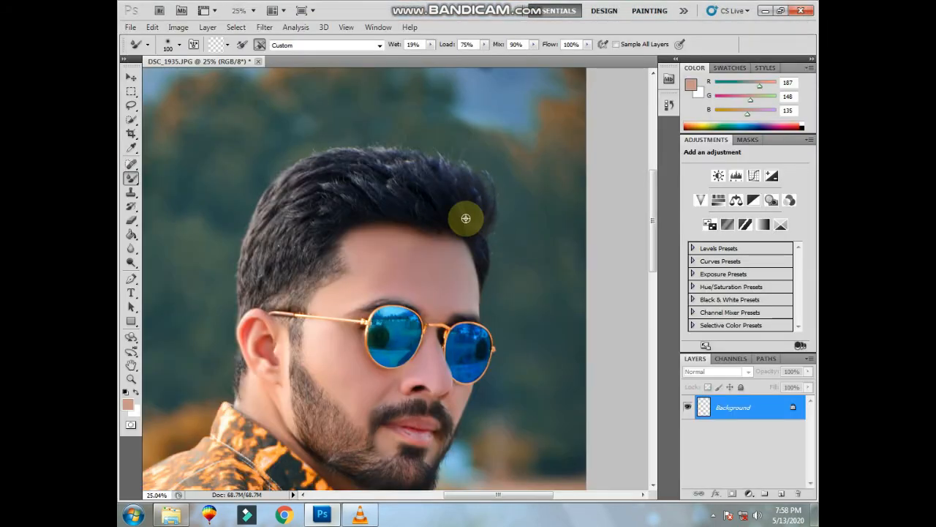
pyautogui.scroll(-5, 466, 218)
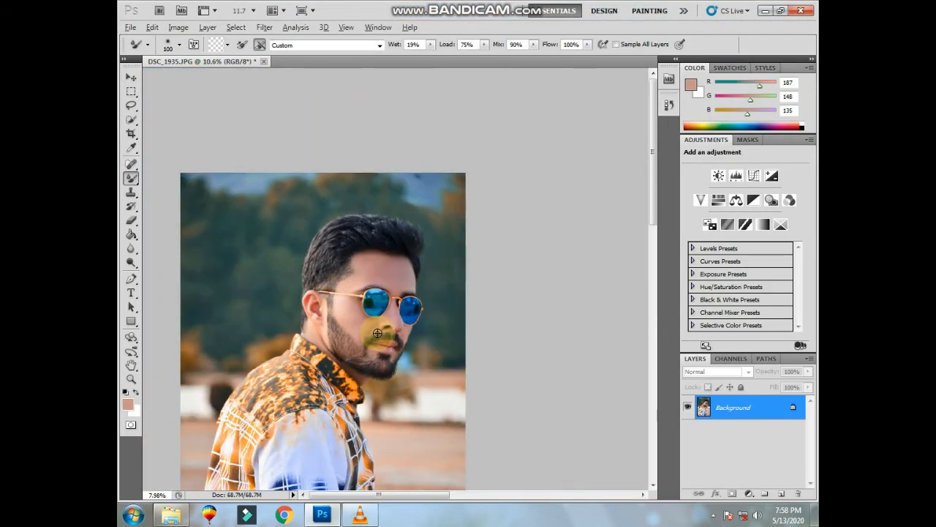
pyautogui.scroll(-1, 378, 333)
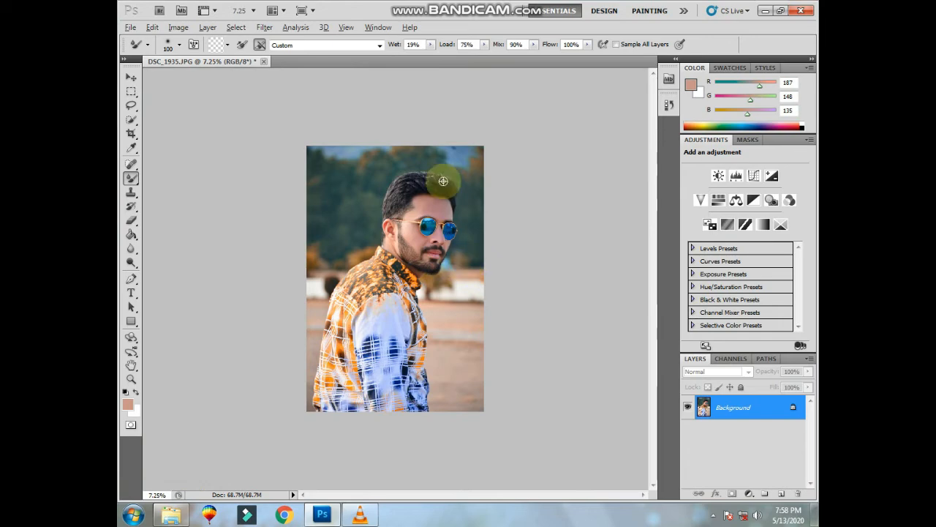
# - Smooth the creases and spots on the lower lip with the Mixer Brush at 50 px
pyautogui.scroll(1, 428, 168)
pyautogui.scroll(5, 435, 169)
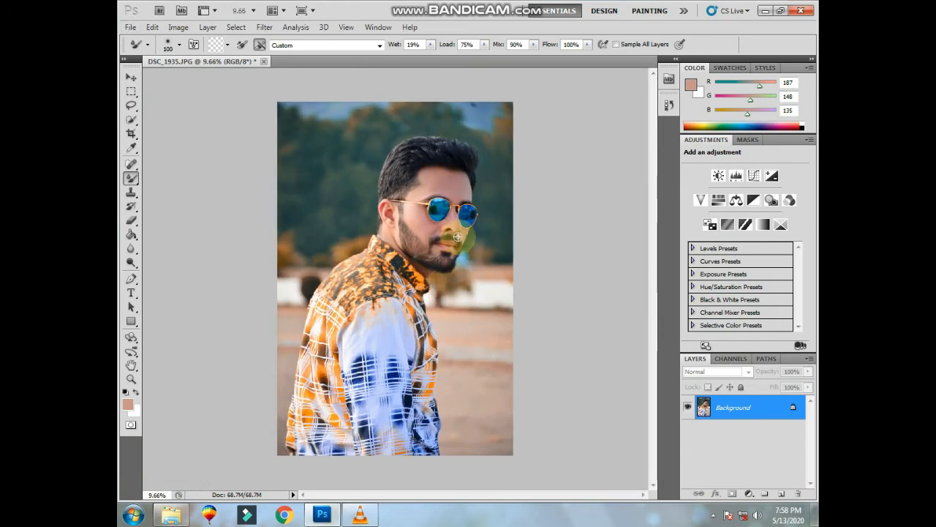
pyautogui.scroll(3, 448, 266)
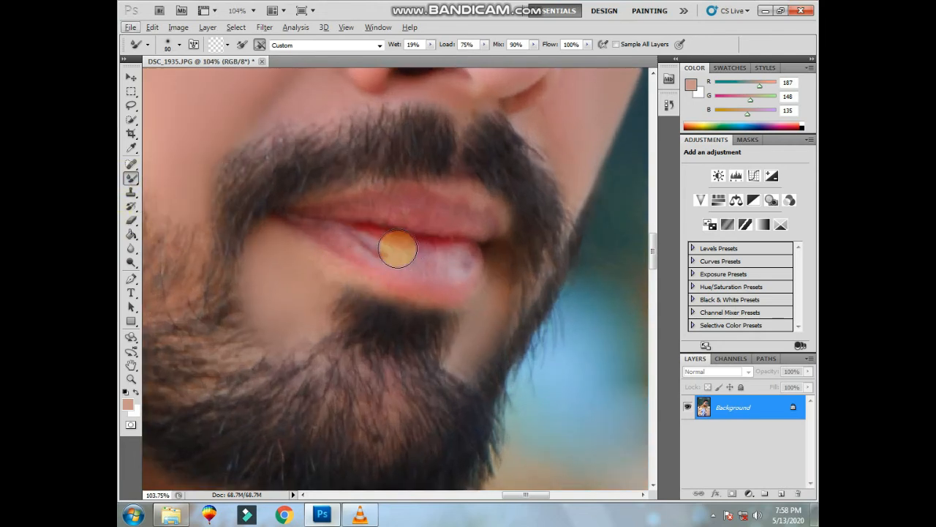
pyautogui.press('[')
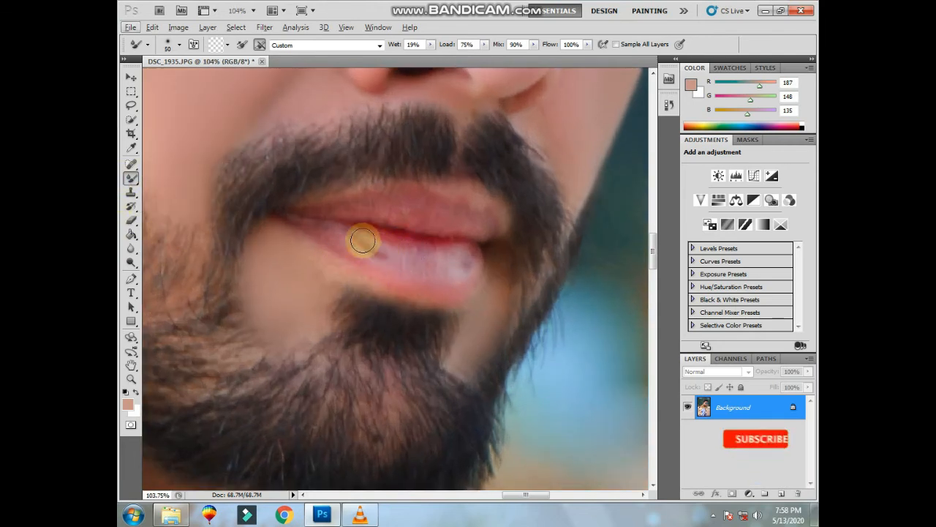
pyautogui.moveTo(371, 247)
pyautogui.mouseDown()
pyautogui.moveTo(400, 261)
pyautogui.moveTo(385, 253)
pyautogui.moveTo(391, 249)
pyautogui.moveTo(383, 260)
pyautogui.moveTo(374, 243)
pyautogui.moveTo(347, 245)
pyautogui.moveTo(466, 261)
pyautogui.moveTo(401, 259)
pyautogui.moveTo(407, 269)
pyautogui.moveTo(438, 271)
pyautogui.moveTo(436, 211)
pyautogui.moveTo(404, 212)
pyautogui.moveTo(471, 223)
pyautogui.mouseUp()
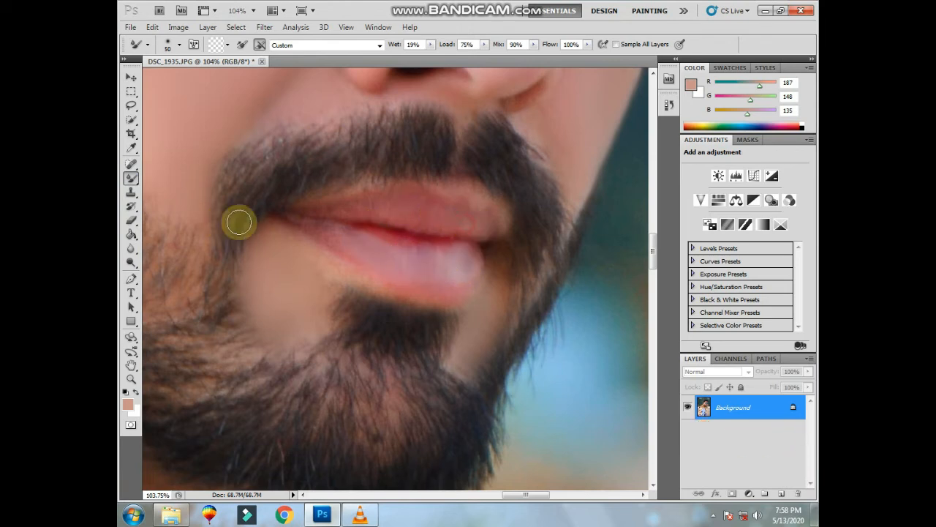
# - Draw a narrow closed diagonal path across the sideburn in front of the ear with the Pen tool
pyautogui.scroll(-4, 365, 219)
pyautogui.moveTo(271, 203); pyautogui.dragTo(398, 303)
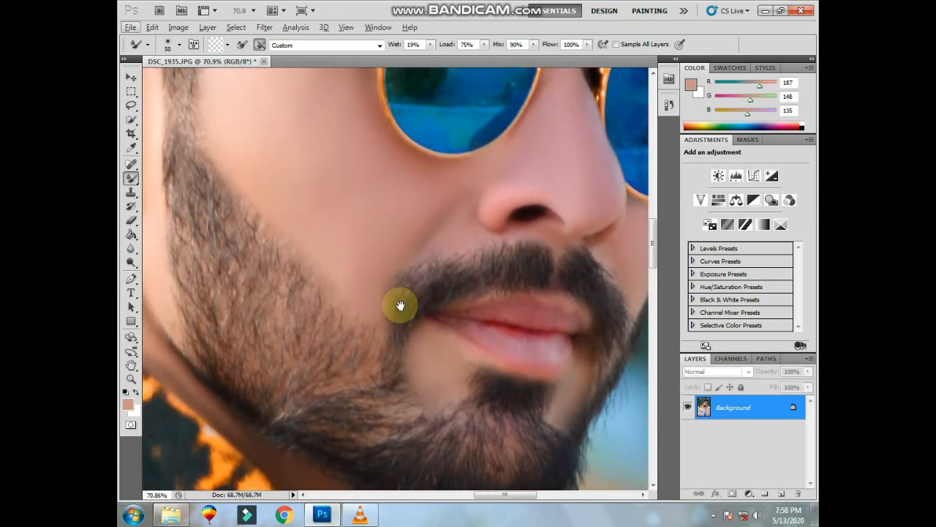
pyautogui.moveTo(275, 178); pyautogui.dragTo(390, 313)
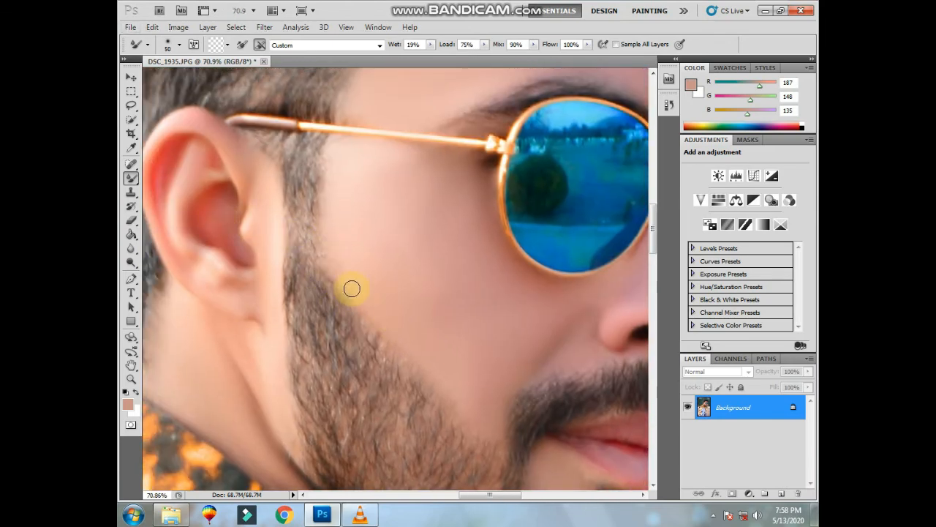
pyautogui.click(131, 280)
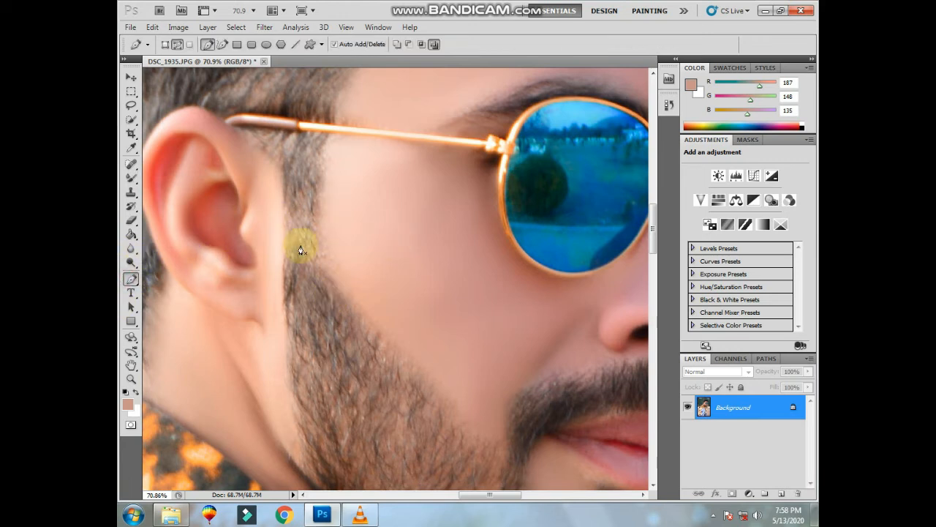
pyautogui.click(334, 277)
pyautogui.press('super')
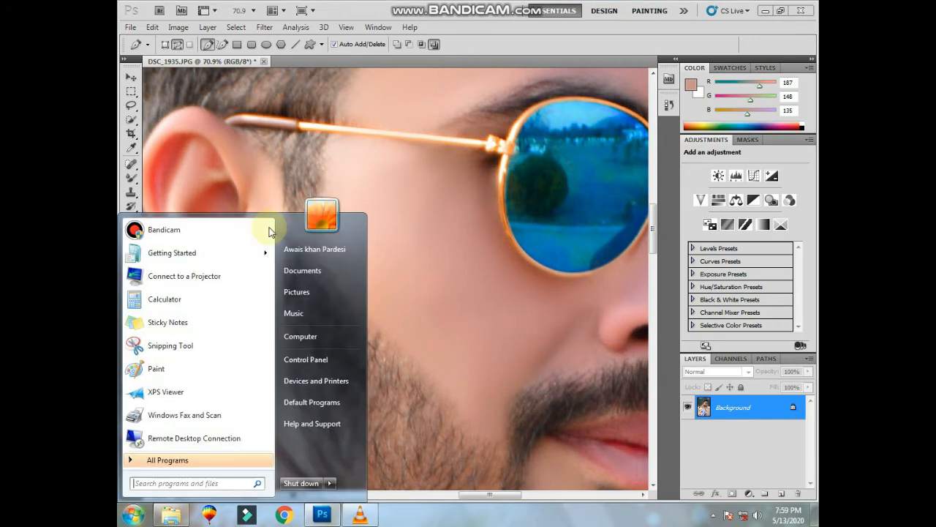
pyautogui.press('super')
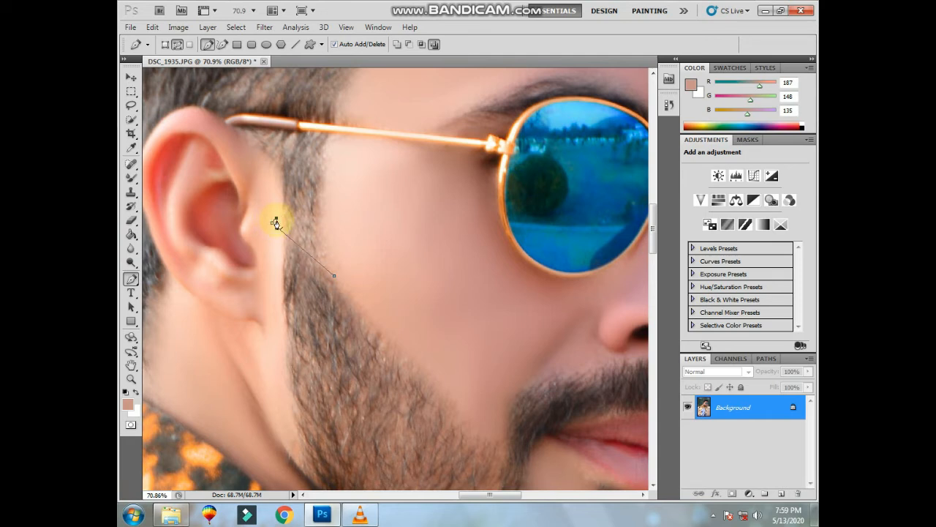
pyautogui.click(275, 222)
# - Convert the sideburn path into a new anti-aliased selection with a feather radius of 0 pixels
pyautogui.rightClick(323, 258)
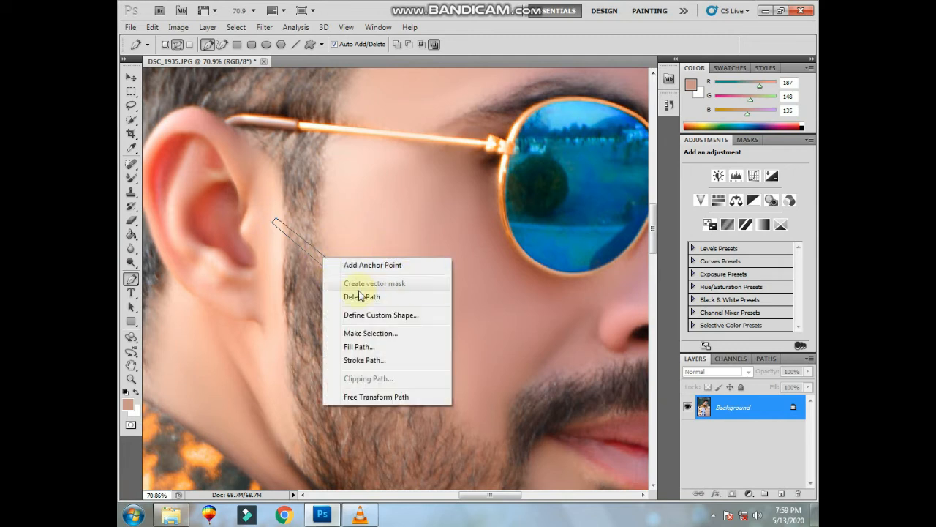
pyautogui.click(382, 335)
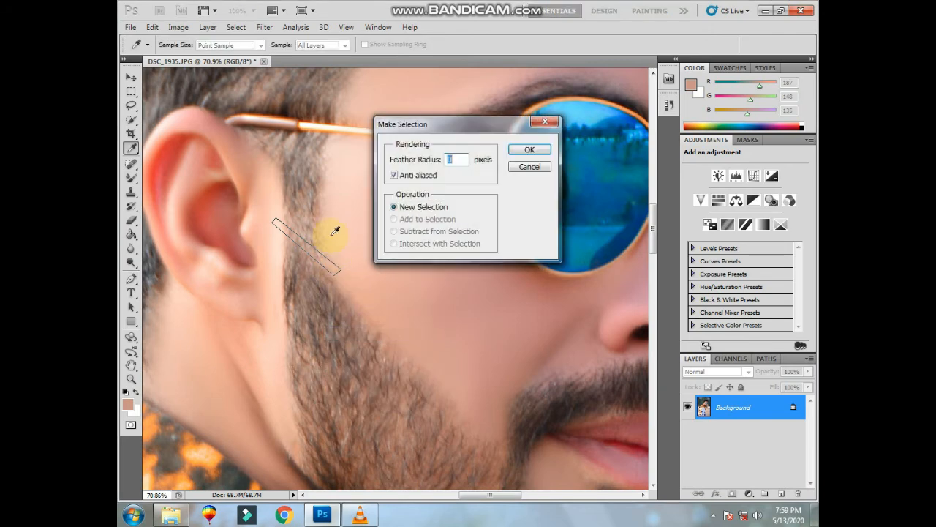
pyautogui.click(530, 151)
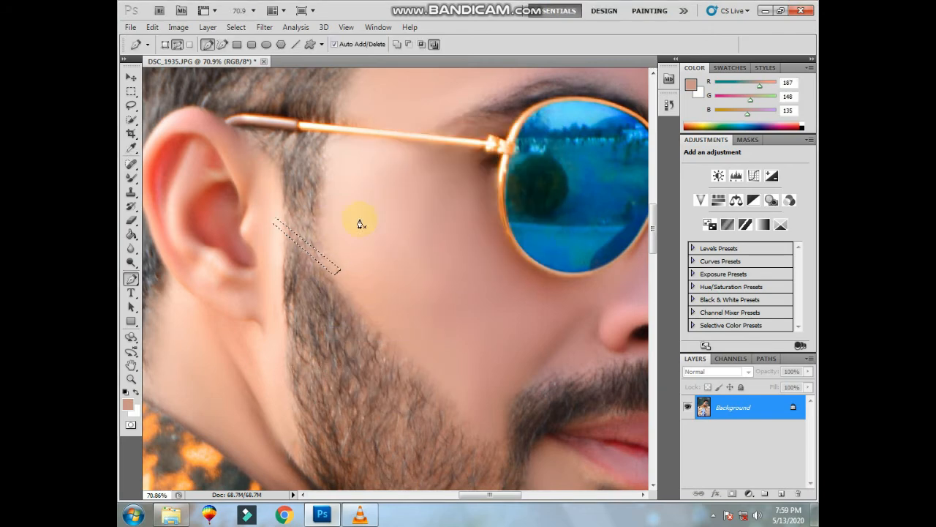
# - Paint the selected sideburn strip in skin tone with the Brush tool at 40 px, 43% opacity and 35% flow
pyautogui.click(132, 181)
pyautogui.scroll(5, 433, 319)
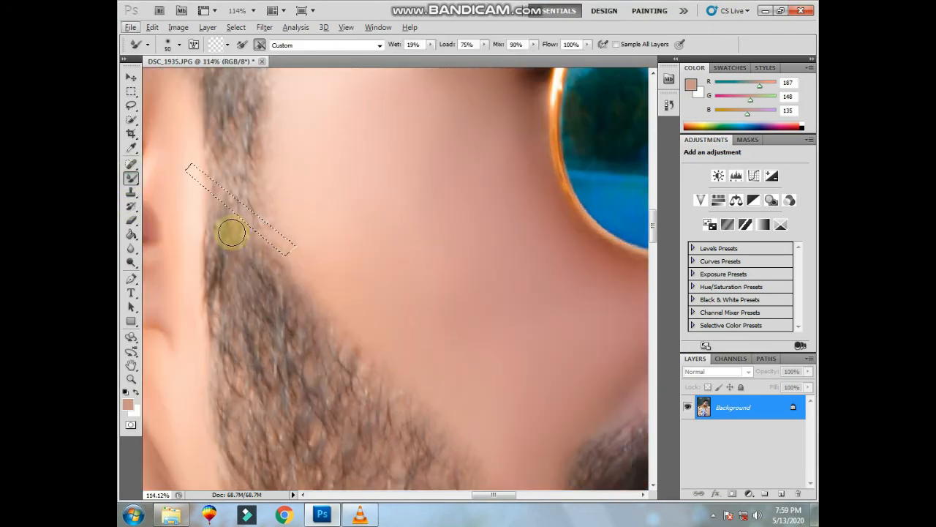
pyautogui.moveTo(280, 248); pyautogui.dragTo(360, 276)
pyautogui.rightClick(131, 178)
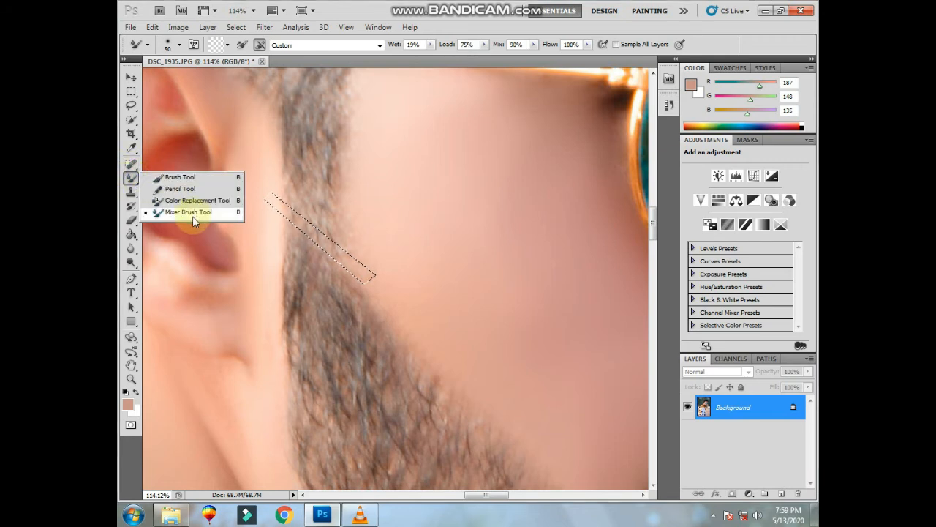
pyautogui.click(175, 178)
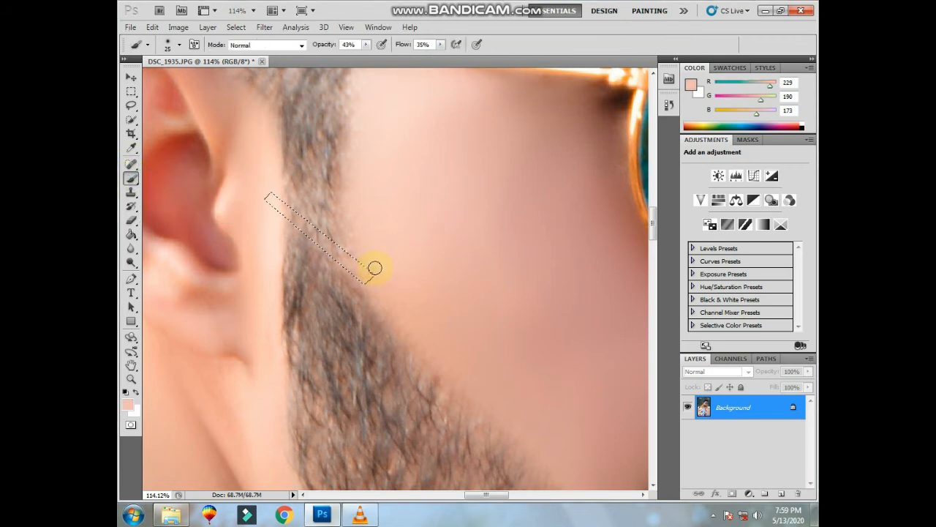
pyautogui.moveTo(285, 213)
pyautogui.mouseDown()
pyautogui.moveTo(357, 268)
pyautogui.moveTo(285, 209)
pyautogui.moveTo(311, 234)
pyautogui.mouseUp()
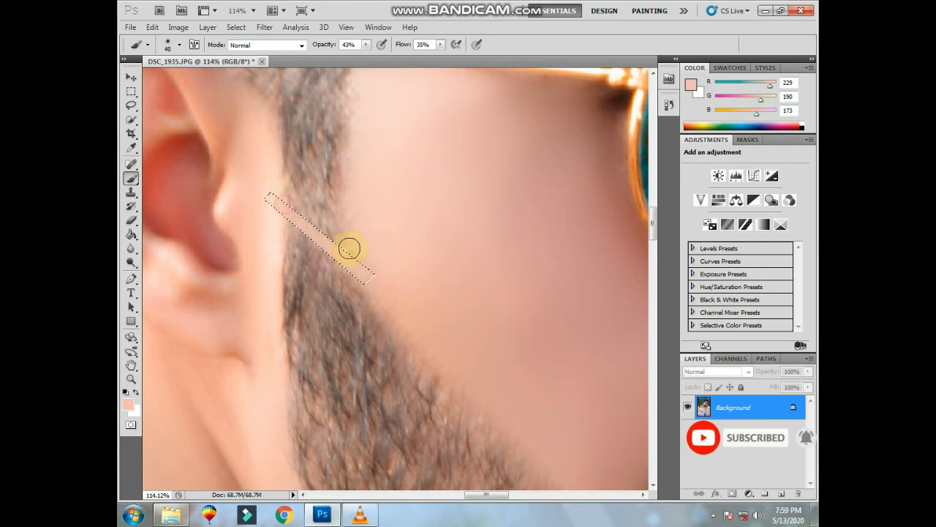
pyautogui.press('alt')
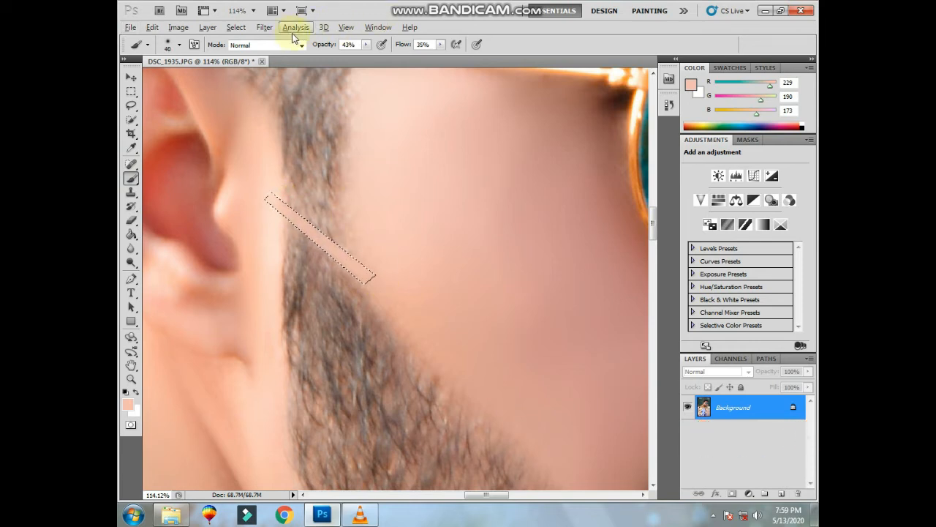
# - Apply a Gaussian Blur with a 1.0 pixel radius to the painted strip and clear the selection
pyautogui.click(264, 27)
pyautogui.moveTo(359, 137)
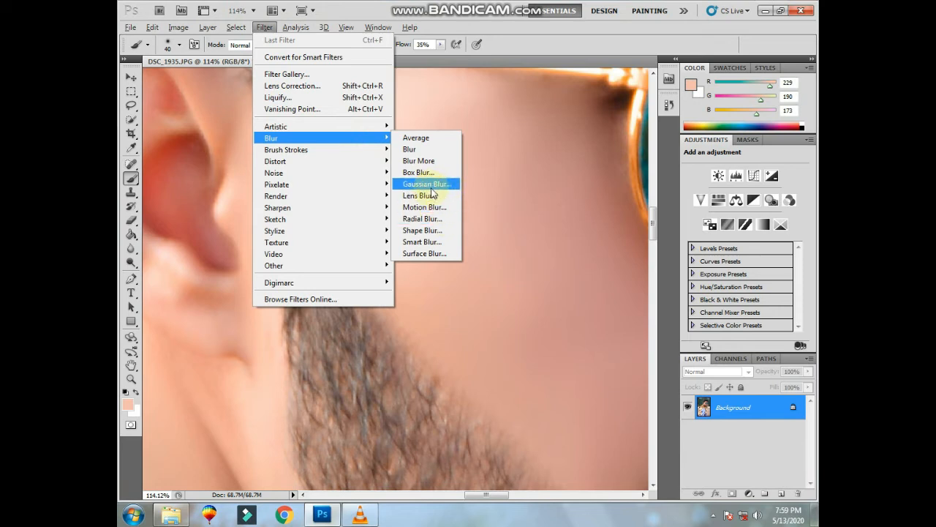
pyautogui.click(430, 184)
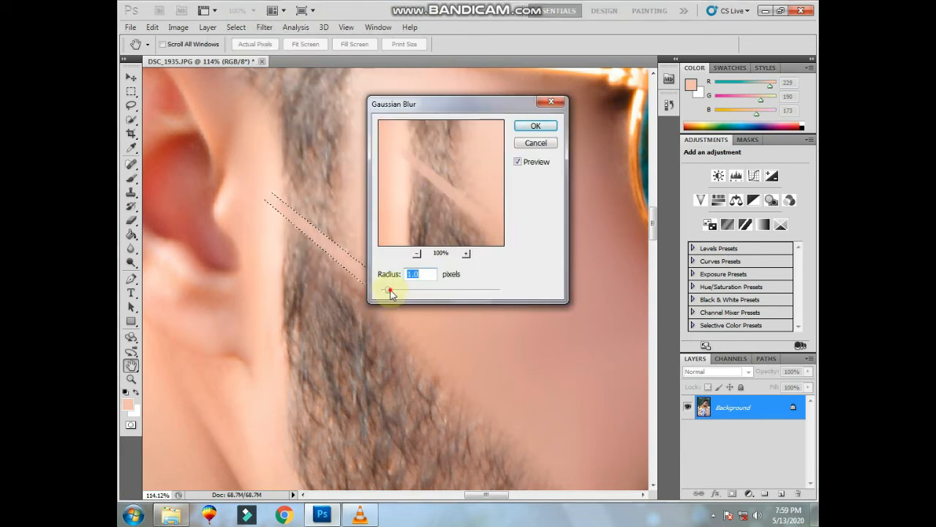
pyautogui.click(534, 125)
pyautogui.click(131, 178)
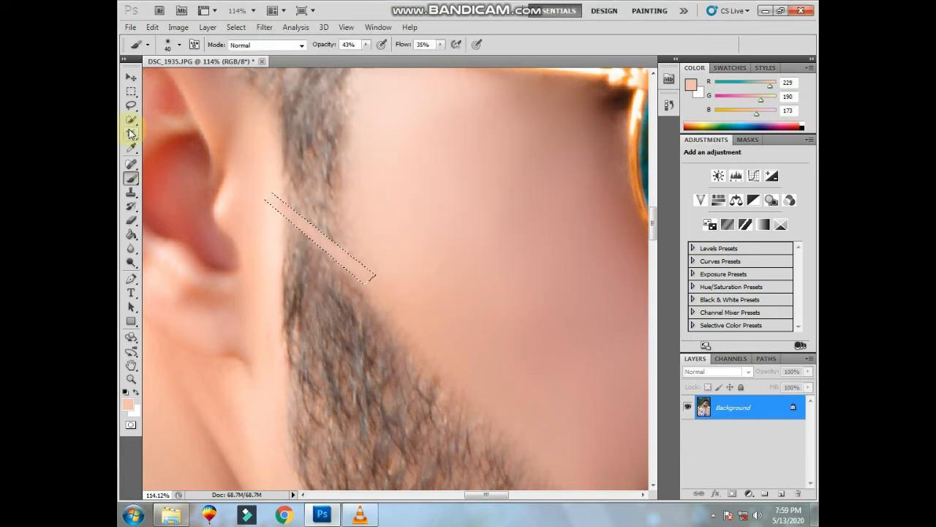
pyautogui.click(131, 105)
pyautogui.click(334, 157)
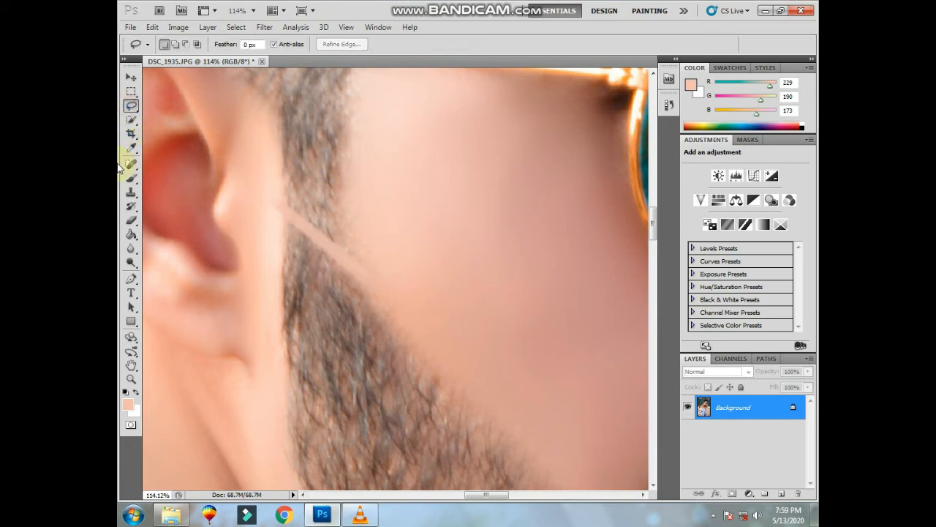
# - Blend the cheek end of the shaved sideburn line into the skin with the Mixer Brush at 50 px, 19% wet and 75% load
pyautogui.rightClick(133, 179)
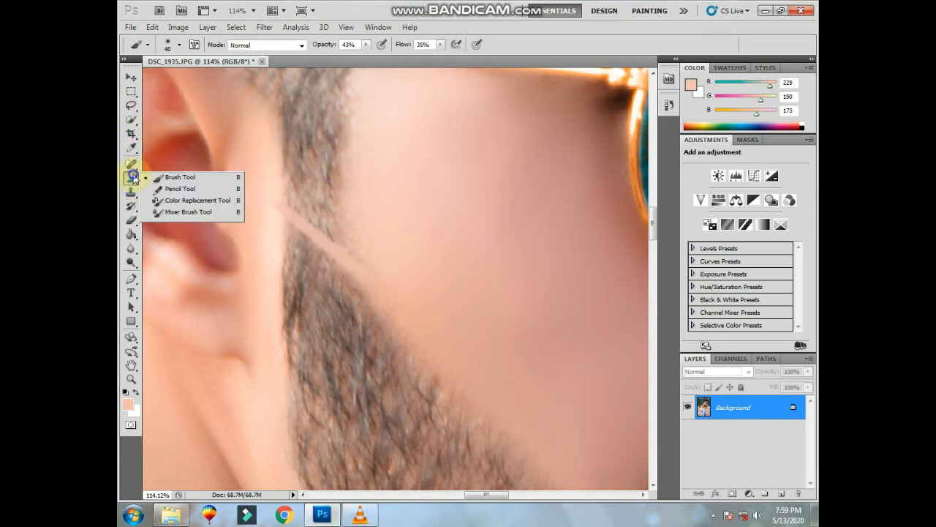
pyautogui.click(183, 212)
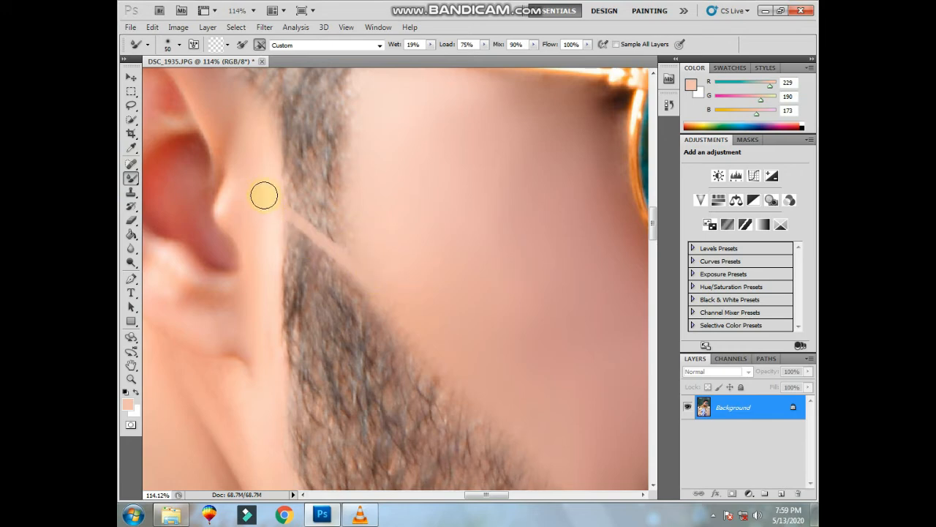
pyautogui.scroll(-8, 277, 255)
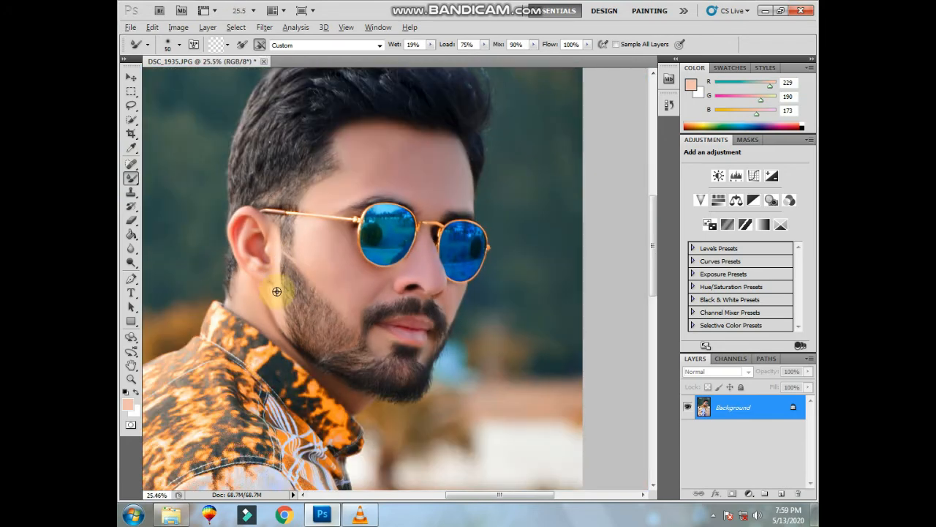
pyautogui.scroll(-2, 287, 306)
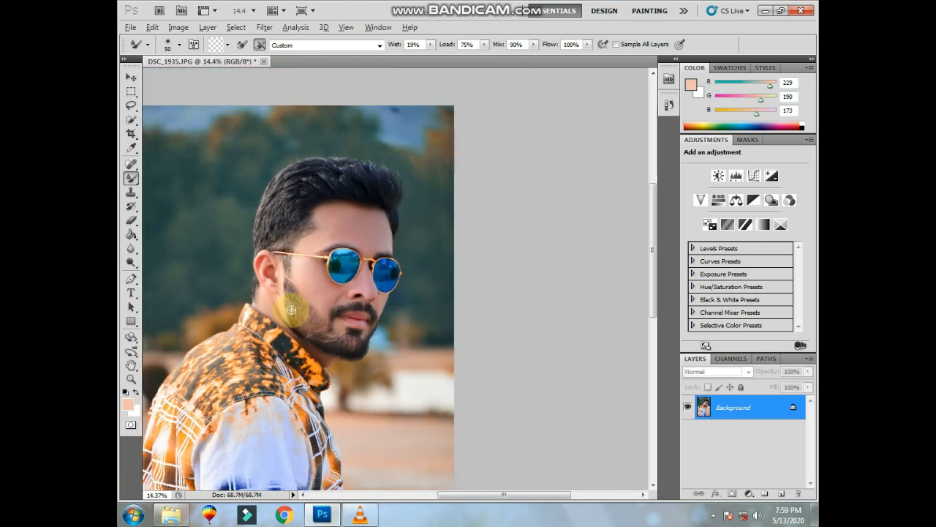
# - Darken the hair around the temple with the Burn tool at 200 px, Midtones range and 29% exposure
pyautogui.scroll(3, 318, 309)
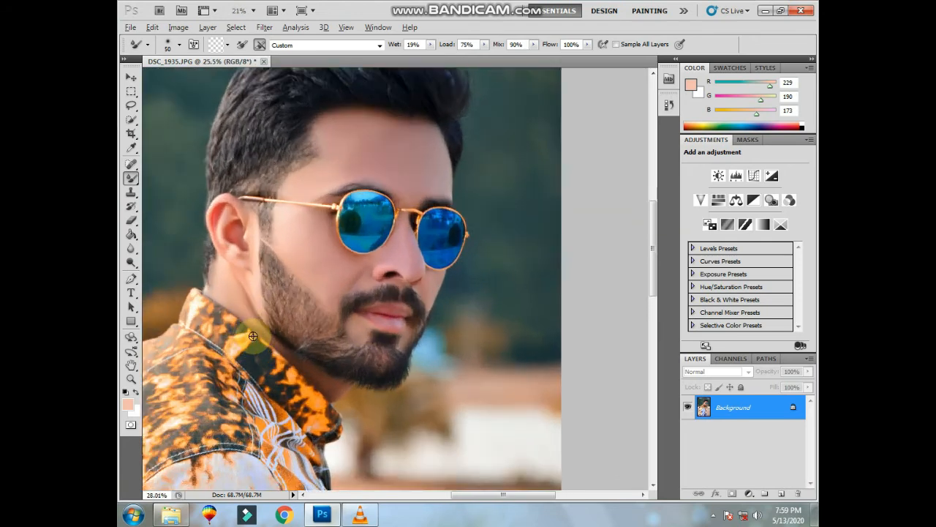
pyautogui.scroll(1, 246, 119)
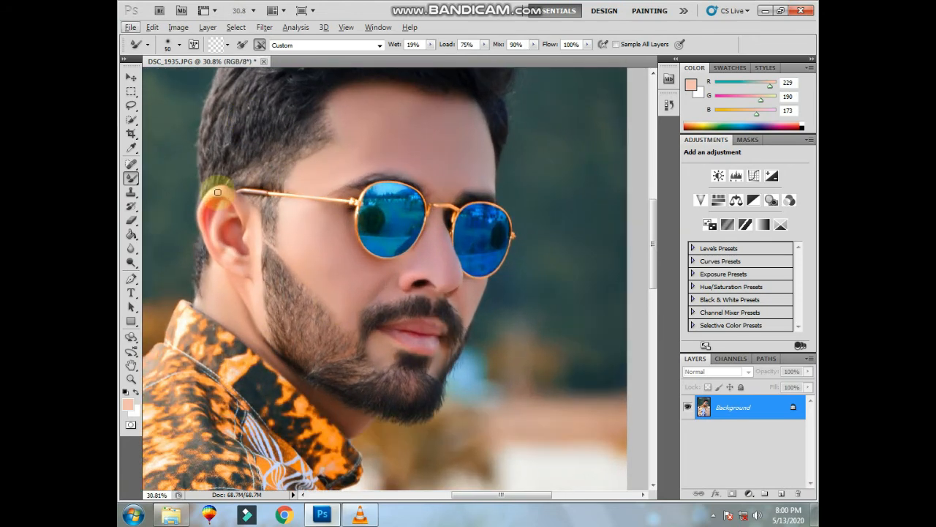
pyautogui.scroll(2, 153, 307)
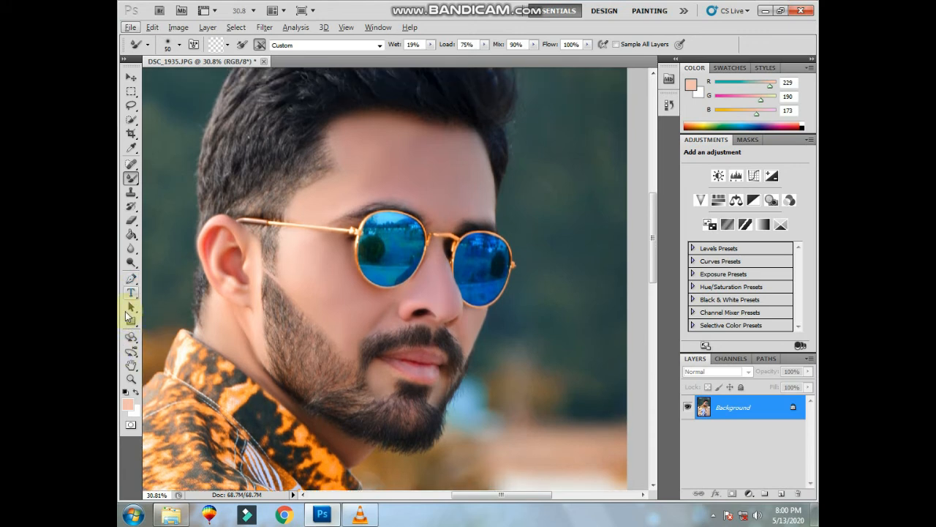
pyautogui.click(132, 263)
pyautogui.rightClick(132, 263)
pyautogui.click(191, 274)
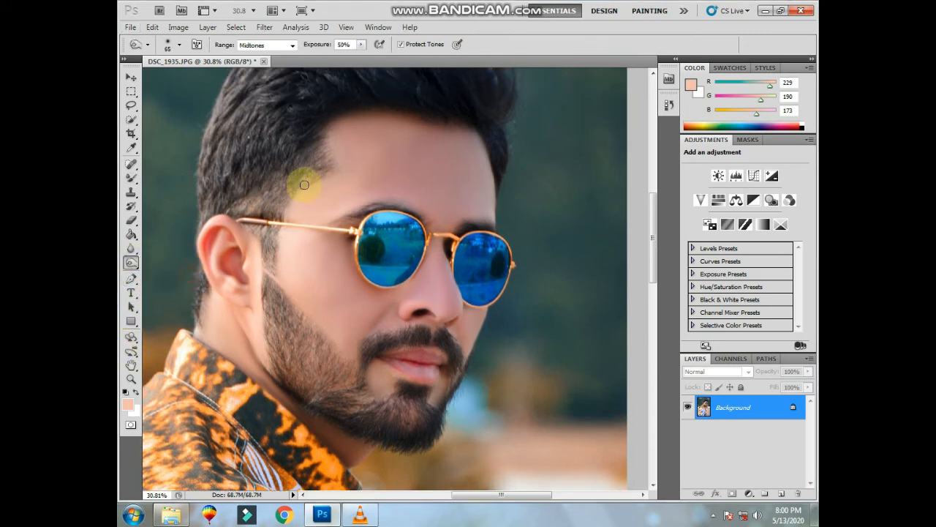
pyautogui.press(']')
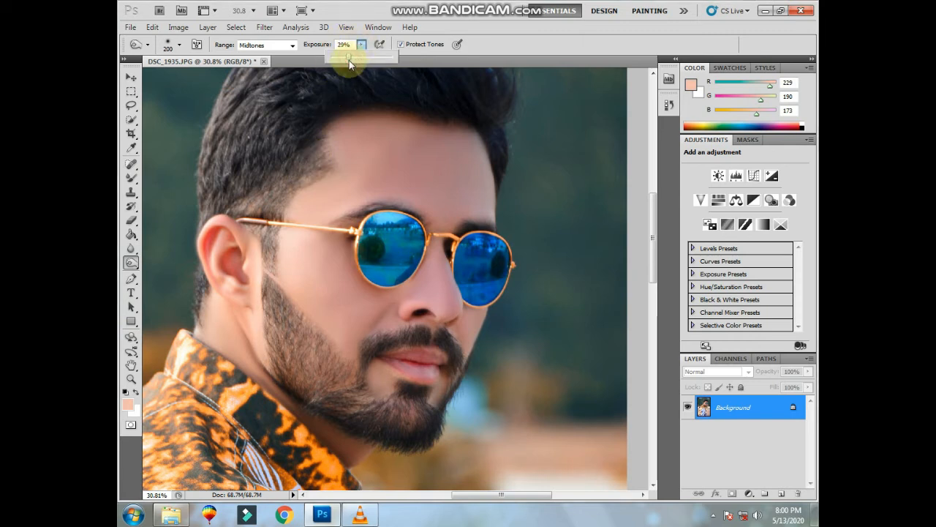
pyautogui.click(311, 166)
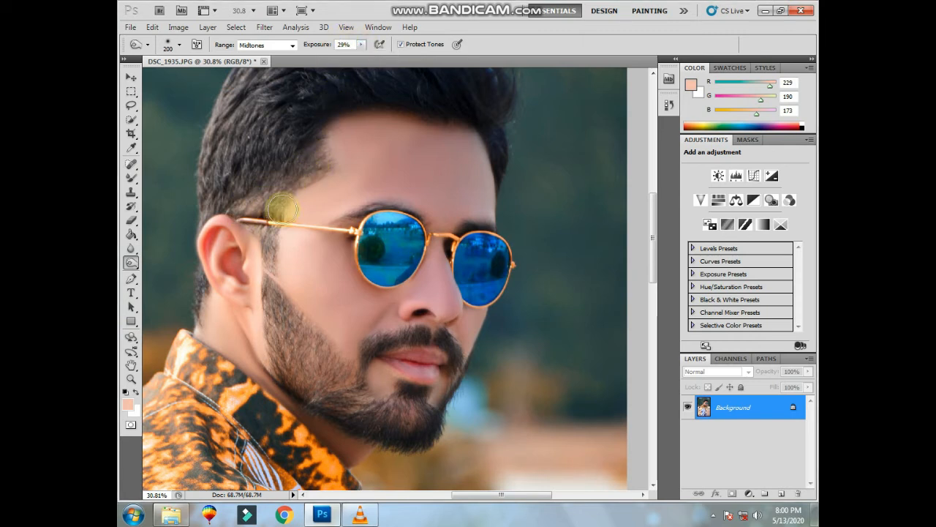
pyautogui.scroll(2, 224, 155)
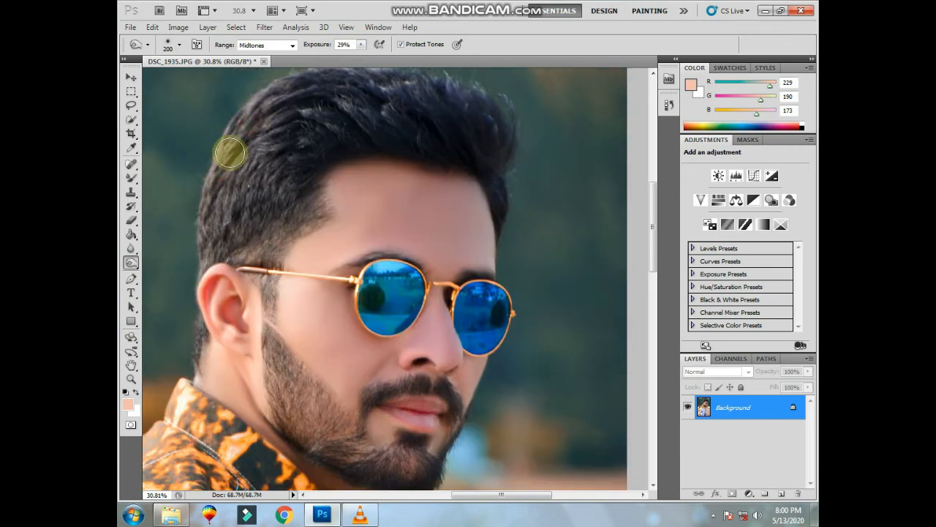
# - Burn the beard along the cheek and jaw with the 200 px brush at 29% exposure
pyautogui.scroll(-2, 309, 261)
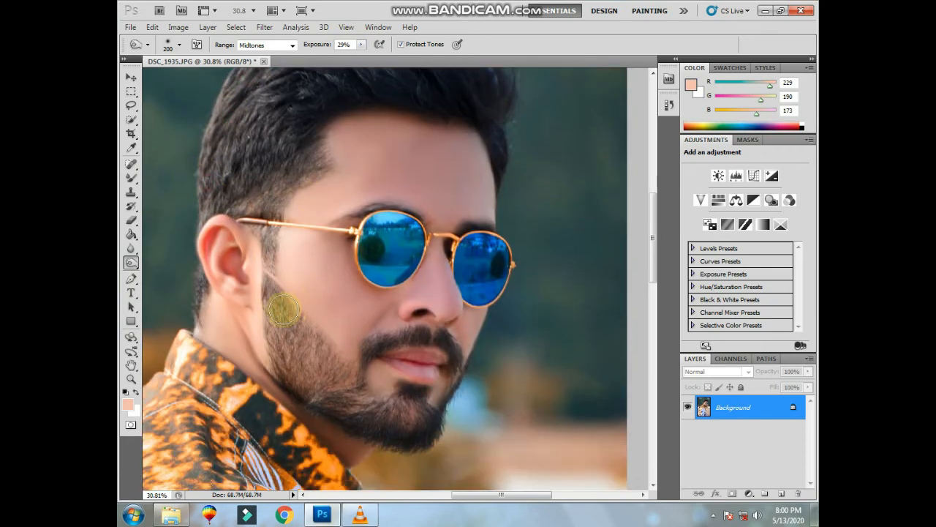
pyautogui.moveTo(284, 311)
pyautogui.mouseDown()
pyautogui.moveTo(316, 368)
pyautogui.moveTo(320, 343)
pyautogui.moveTo(307, 339)
pyautogui.moveTo(349, 382)
pyautogui.mouseUp()
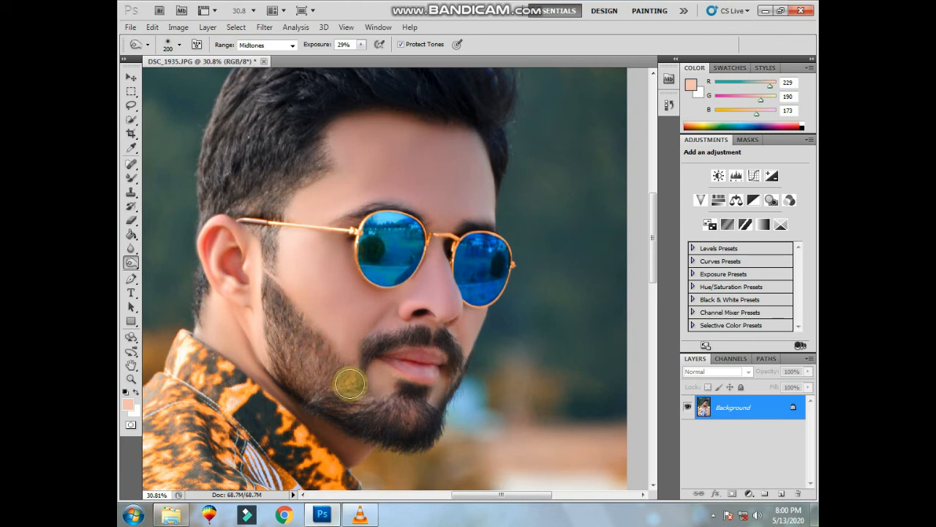
pyautogui.moveTo(285, 338)
pyautogui.mouseDown()
pyautogui.moveTo(293, 356)
pyautogui.moveTo(277, 337)
pyautogui.moveTo(280, 365)
pyautogui.moveTo(334, 388)
pyautogui.mouseUp()
pyautogui.moveTo(282, 324); pyautogui.dragTo(299, 390)
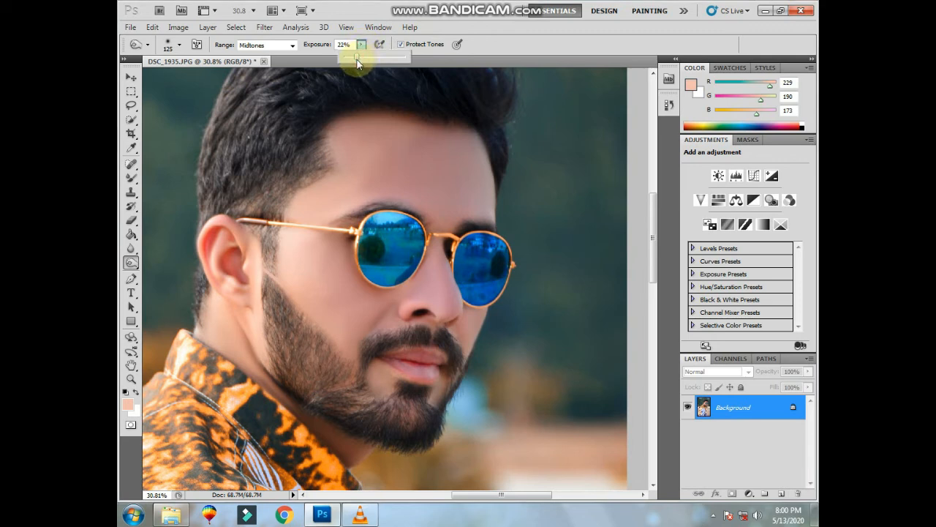
# - Burn the sideburn around the shaved line and the lower jaw beard with a 125 px brush at 22% exposure
pyautogui.moveTo(270, 230); pyautogui.dragTo(271, 250)
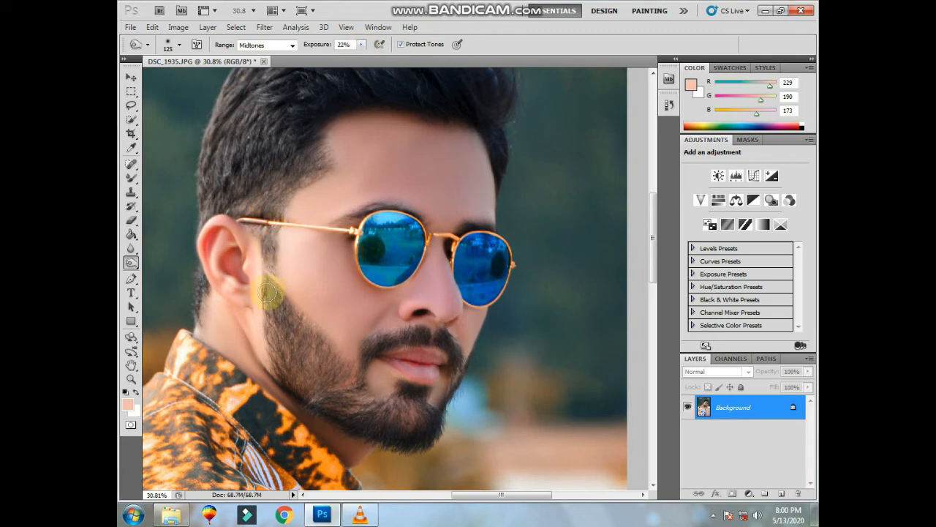
pyautogui.moveTo(268, 294); pyautogui.dragTo(268, 253)
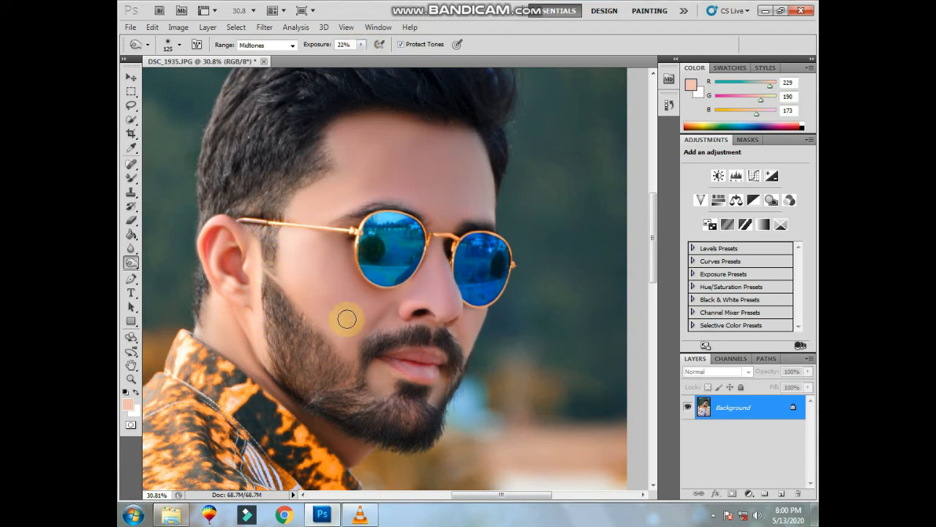
pyautogui.scroll(-6, 348, 319)
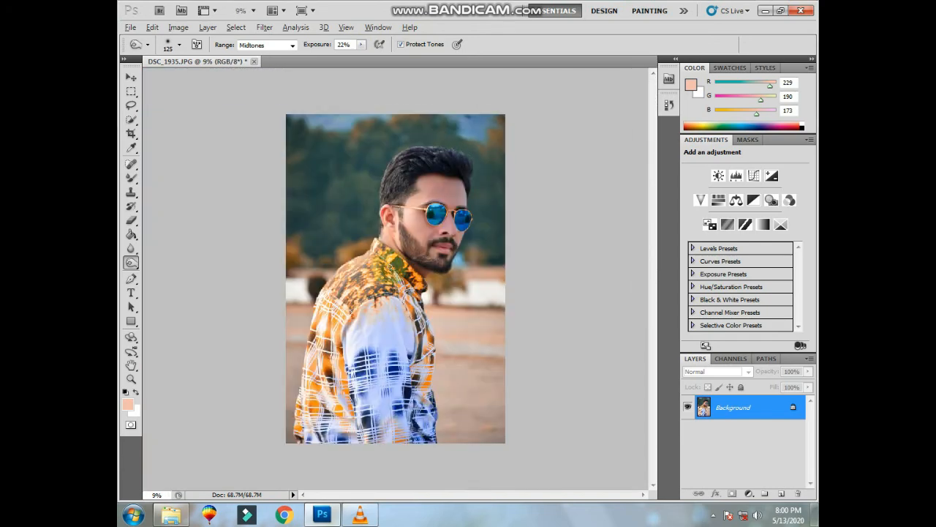
pyautogui.click(412, 272)
pyautogui.scroll(6, 411, 272)
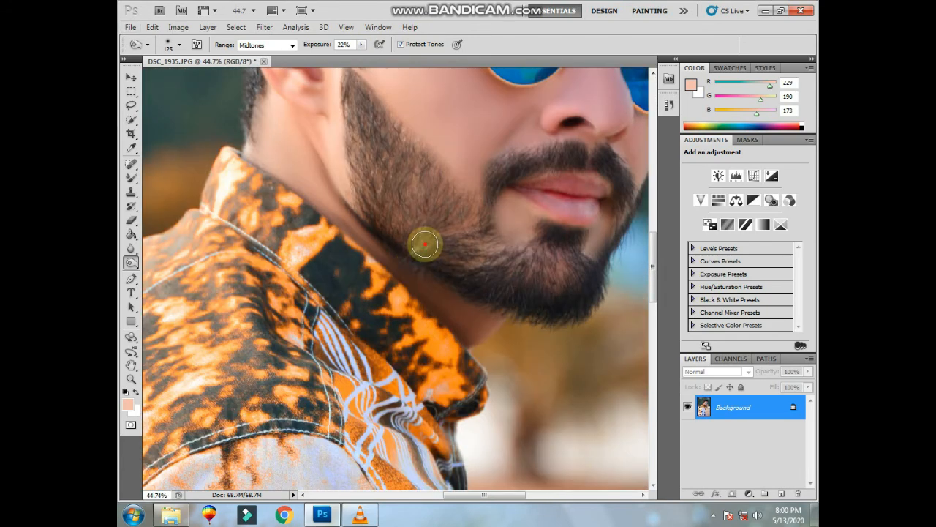
pyautogui.moveTo(425, 244); pyautogui.dragTo(412, 267)
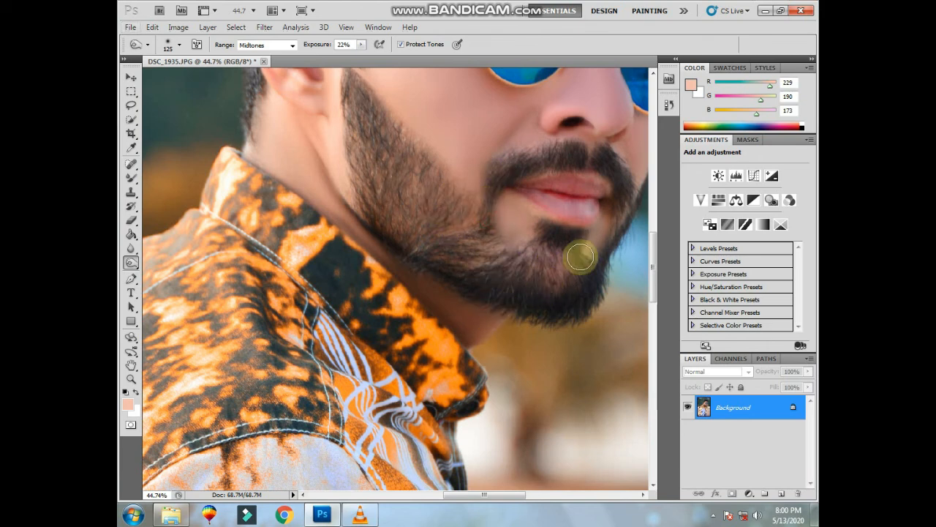
# - Place the orange light flare image from New folder (2) into the portrait, applying Auto tone settings in Camera Raw
pyautogui.scroll(-4, 579, 253)
pyautogui.scroll(-3, 538, 185)
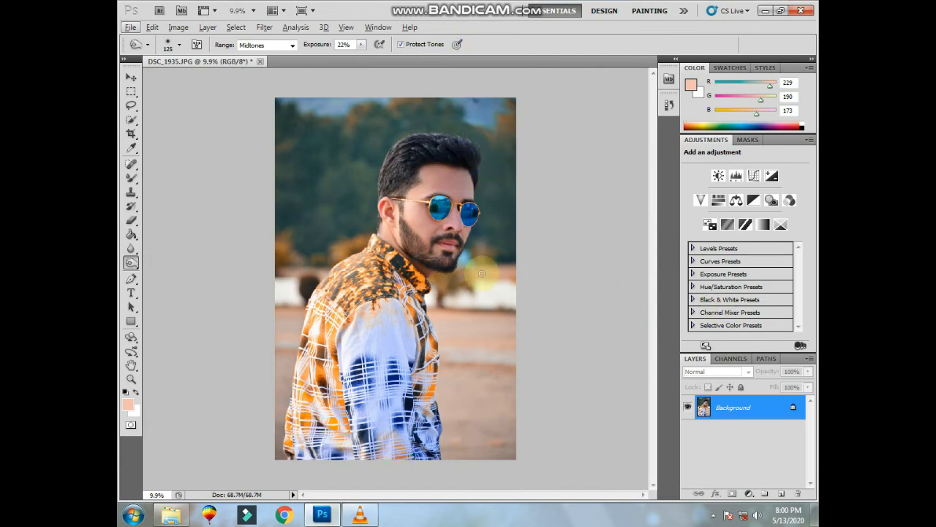
pyautogui.click(173, 517)
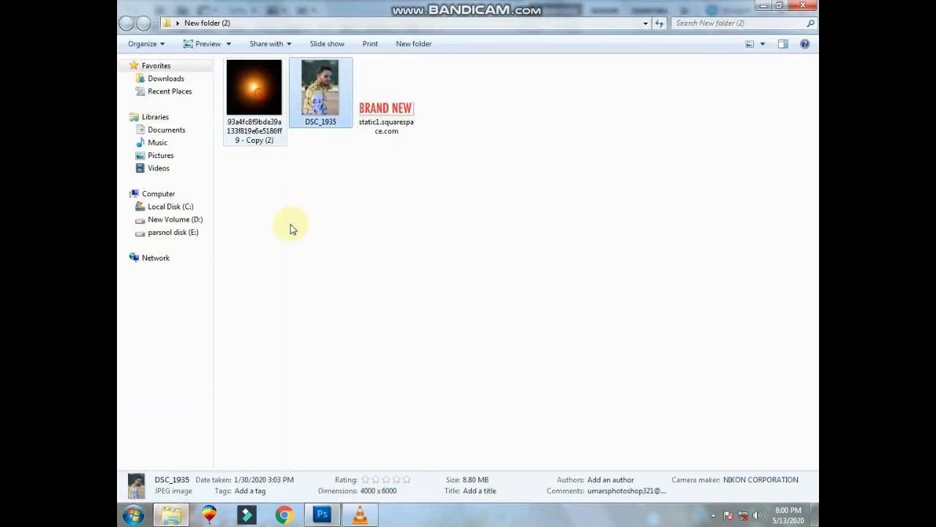
pyautogui.moveTo(254, 87); pyautogui.dragTo(458, 208)
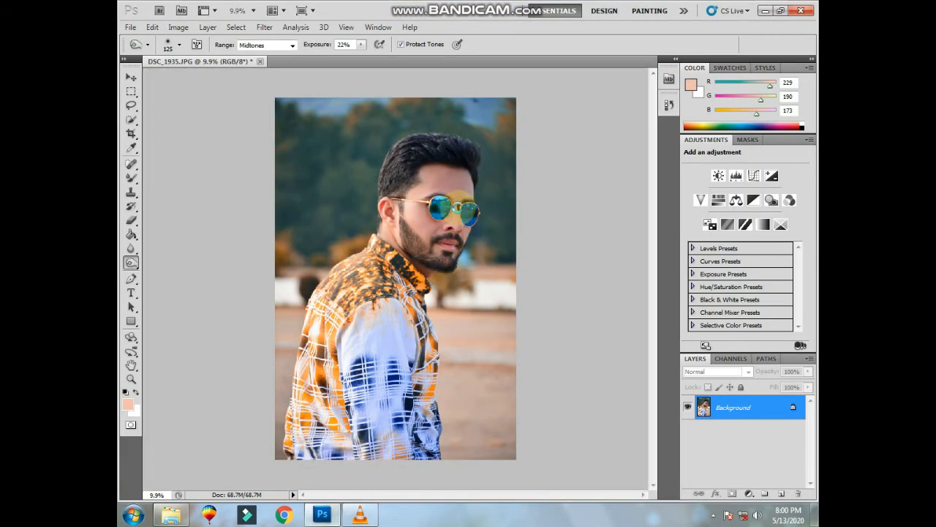
pyautogui.moveTo(458, 208); pyautogui.dragTo(457, 207)
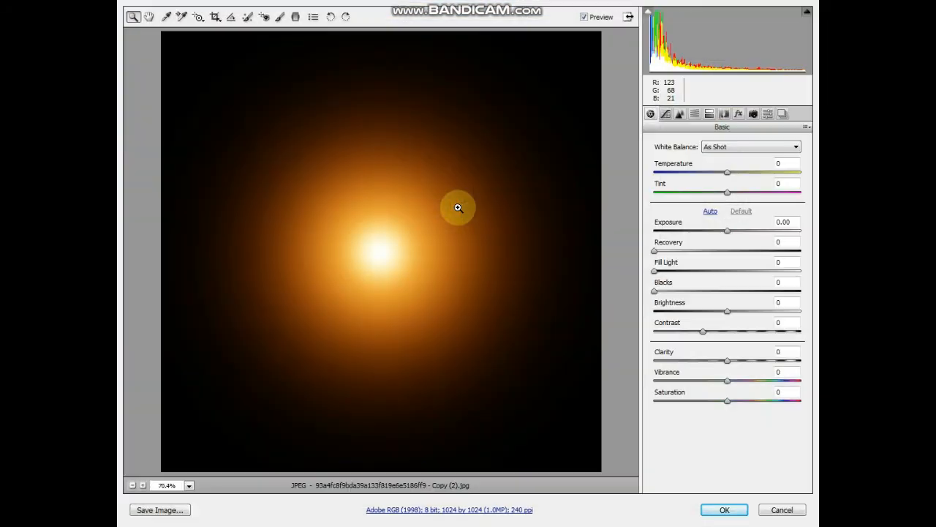
pyautogui.click(709, 212)
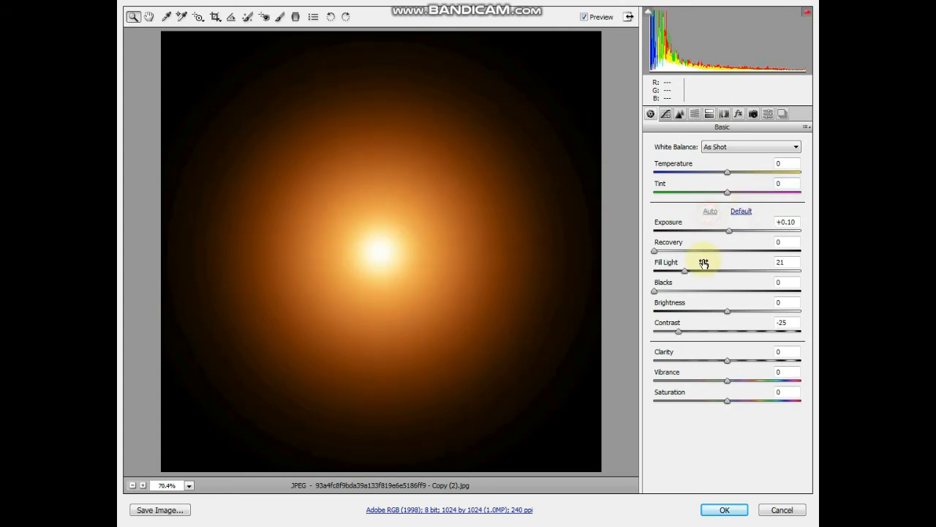
pyautogui.click(722, 510)
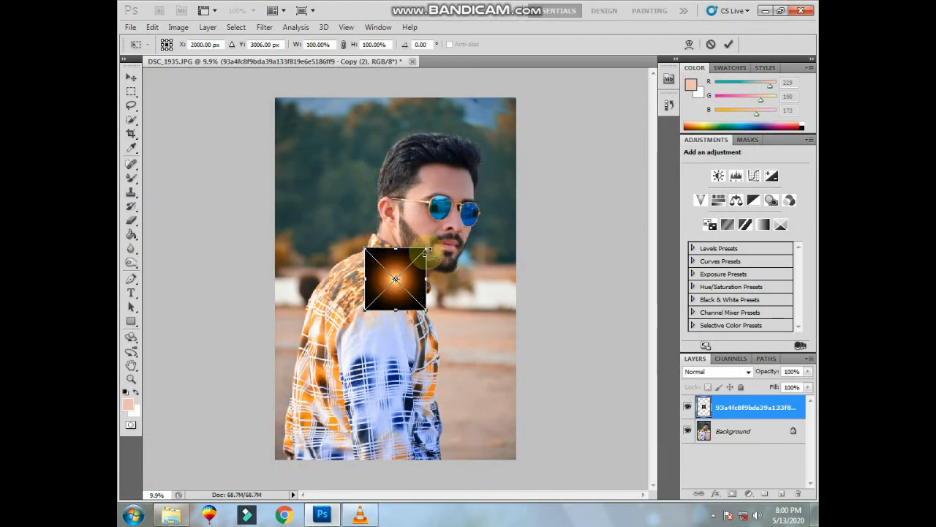
# - Scale the flare to 415.66% over the portrait's upper-left corner and set its layer's blend mode to Screen
pyautogui.moveTo(426, 251); pyautogui.dragTo(618, 53)
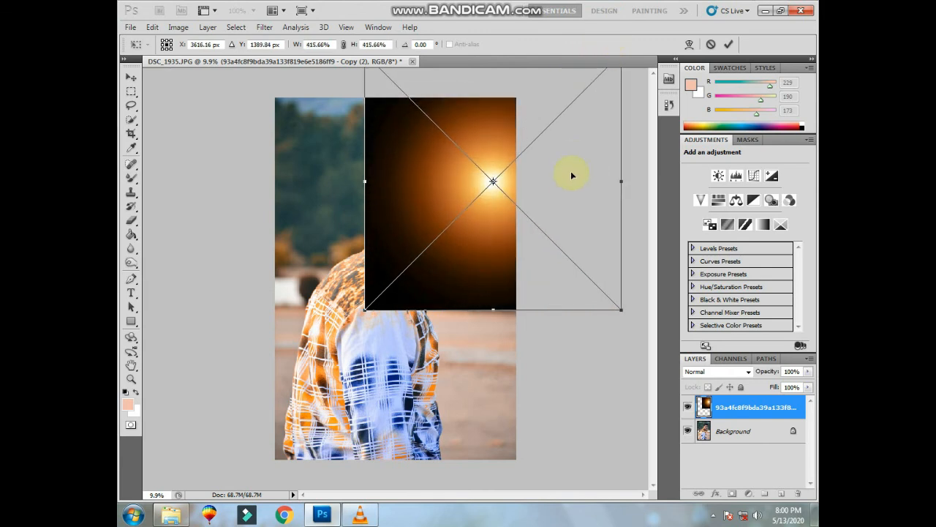
pyautogui.moveTo(573, 175); pyautogui.dragTo(376, 129)
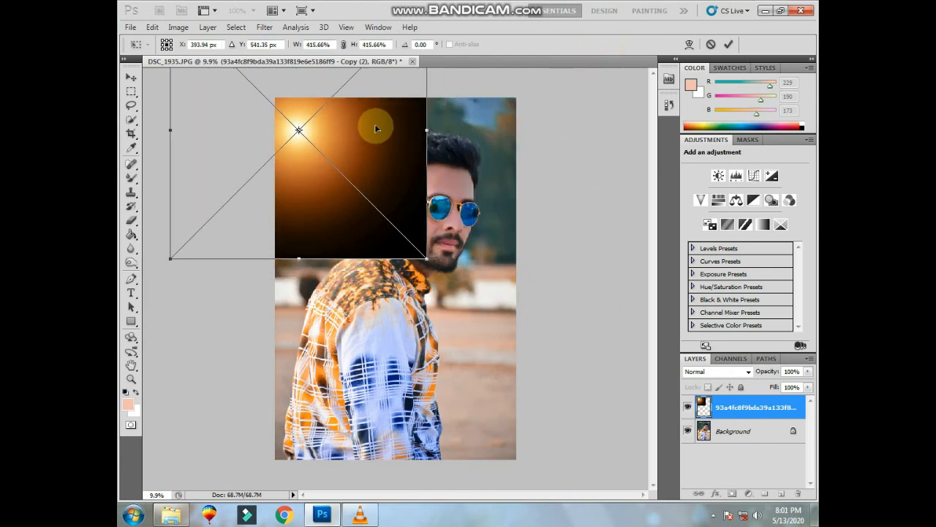
pyautogui.press('Return')
pyautogui.click(732, 374)
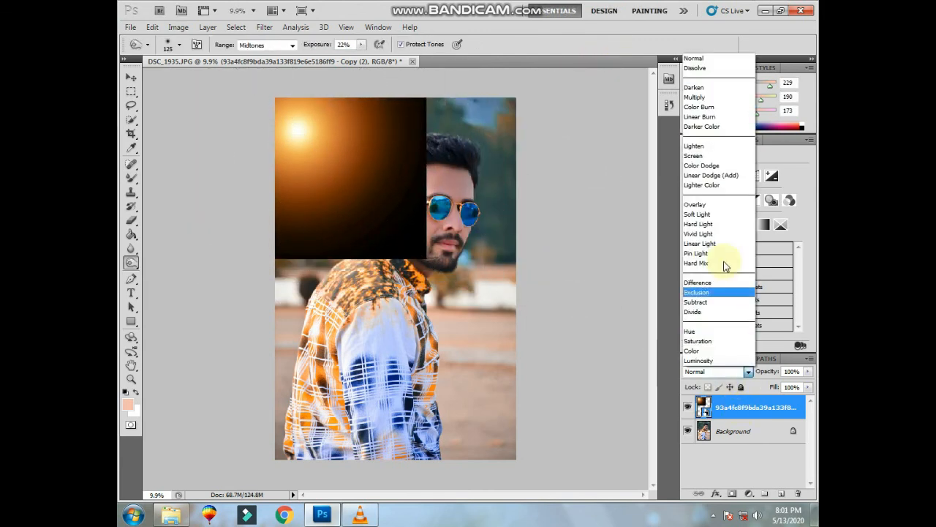
pyautogui.click(710, 155)
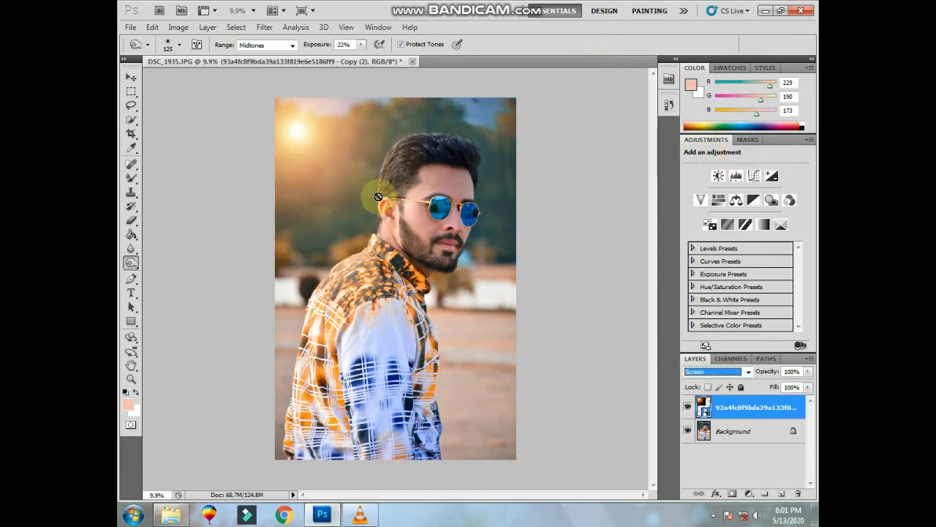
# - Enlarge the flare by 115.19% and move its centre just above the photo's upper-left corner, at about X 222 px, Y -207 px
pyautogui.click(131, 78)
pyautogui.moveTo(288, 117); pyautogui.dragTo(422, 258)
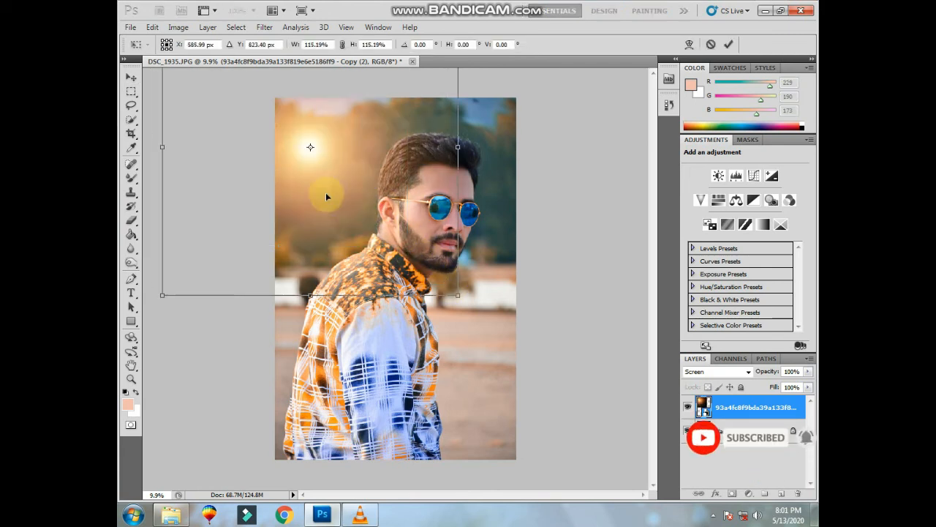
pyautogui.moveTo(319, 196); pyautogui.dragTo(309, 150)
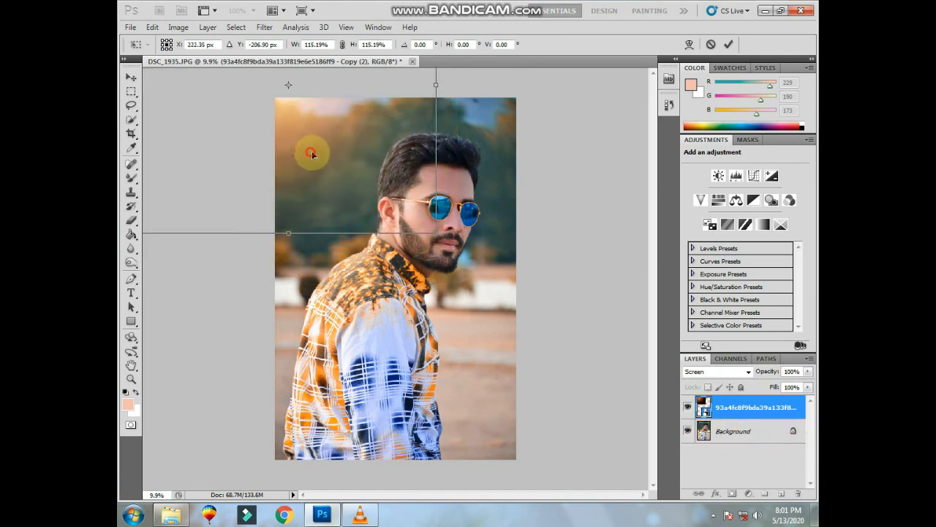
pyautogui.doubleClick(312, 154)
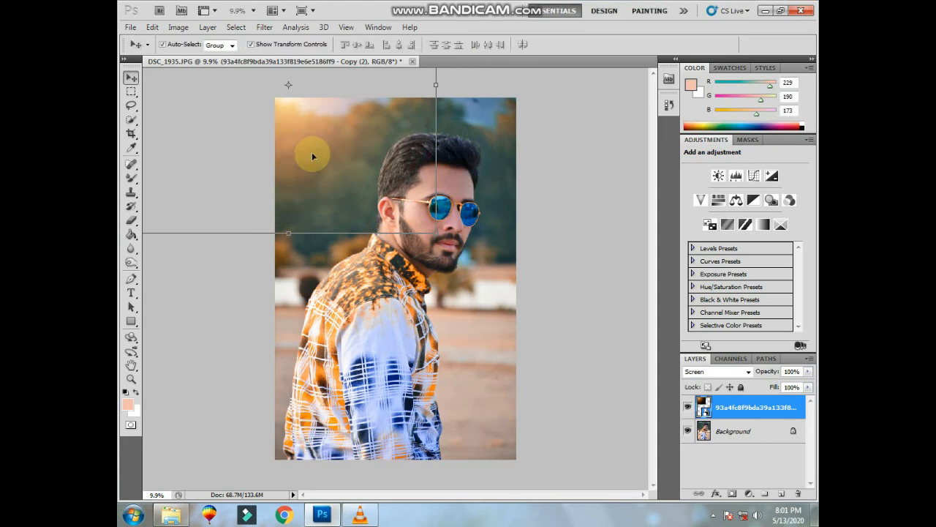
pyautogui.click(574, 273)
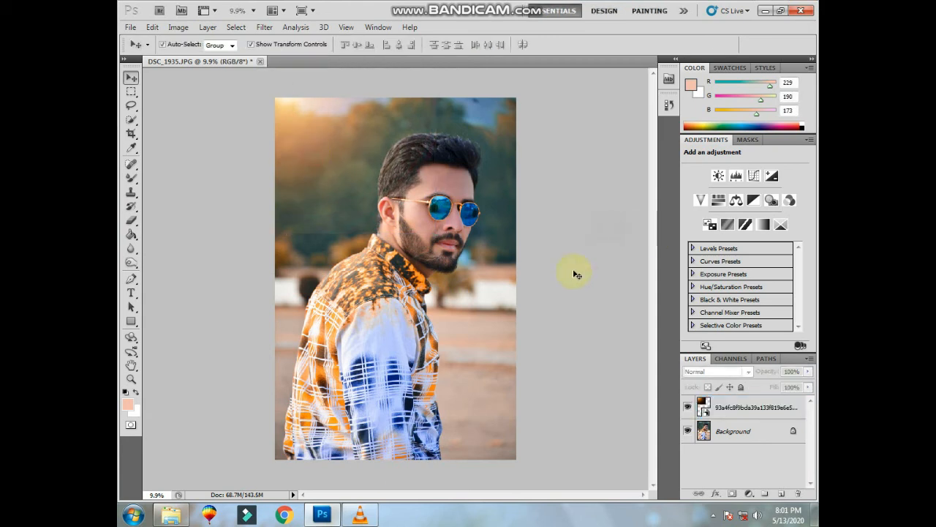
# - Place the BRAND NEW text image from New folder (2), scaled to 114.26%, at the photo's upper-right corner, about X 3187 px, Y 273 px
pyautogui.click(178, 518)
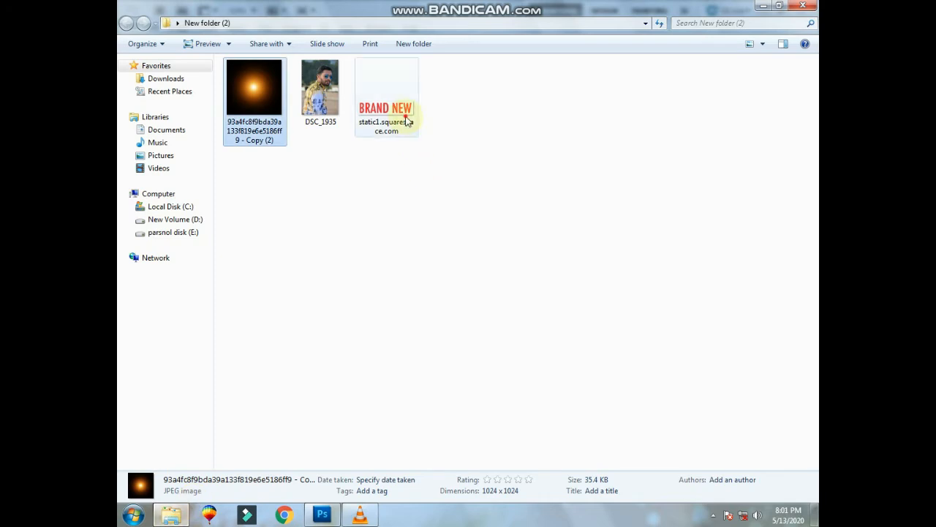
pyautogui.moveTo(408, 120); pyautogui.dragTo(422, 352)
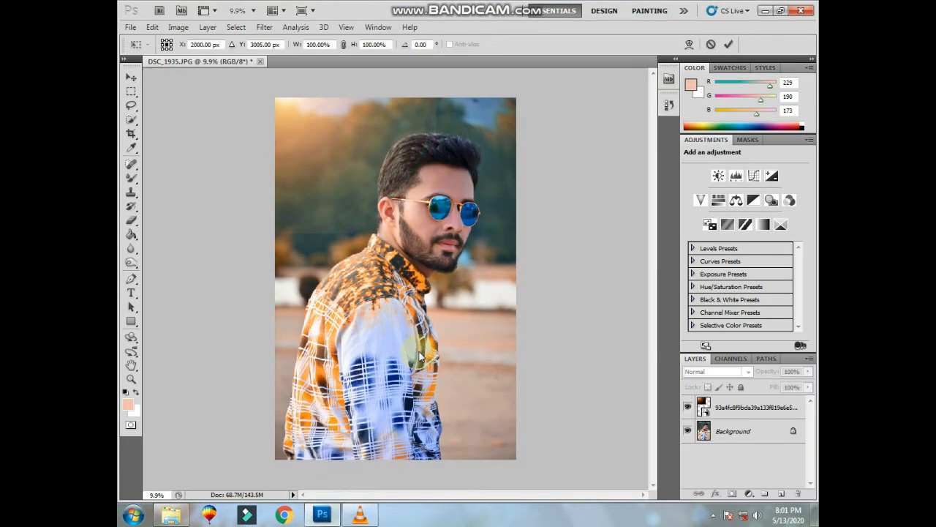
pyautogui.moveTo(433, 293); pyautogui.dragTo(396, 265)
pyautogui.moveTo(439, 426); pyautogui.dragTo(372, 130)
pyautogui.moveTo(400, 113); pyautogui.dragTo(496, 115)
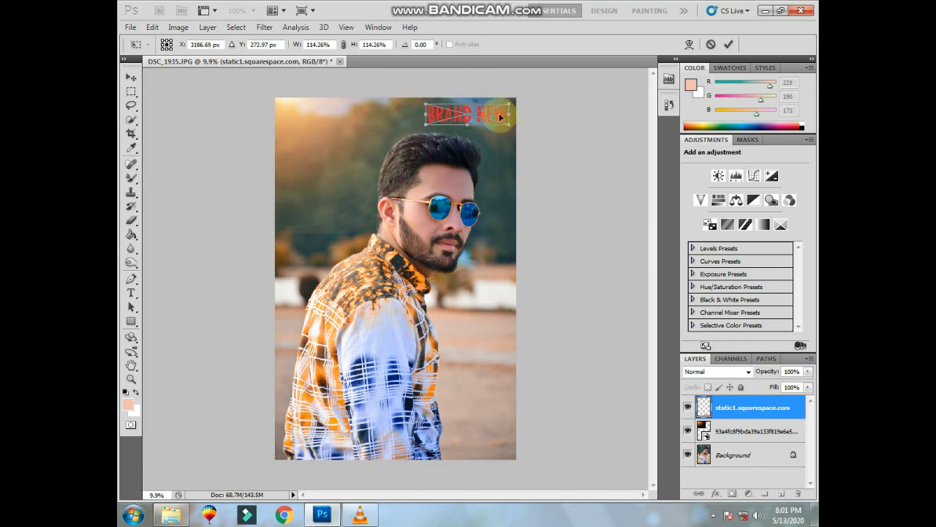
pyautogui.press('Return')
pyautogui.click(580, 181)
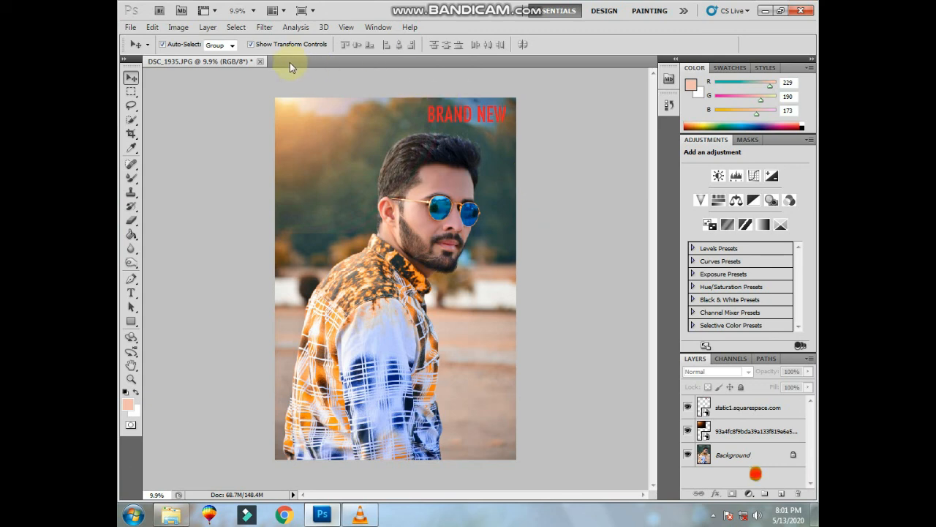
# - Merge the text image and flare layers with the Background layer
pyautogui.click(732, 413)
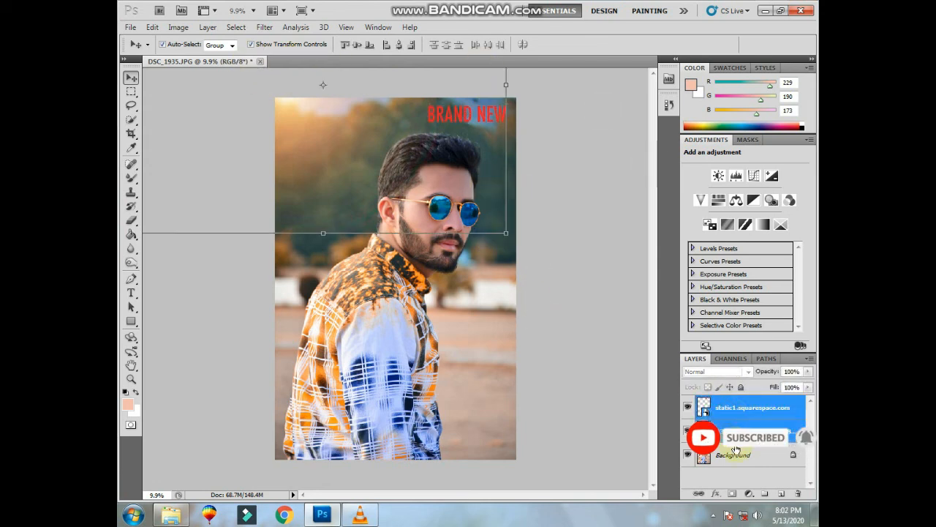
pyautogui.keyDown('shift'); pyautogui.click(735, 453); pyautogui.keyUp('shift')
pyautogui.rightClick(735, 450)
pyautogui.click(722, 420)
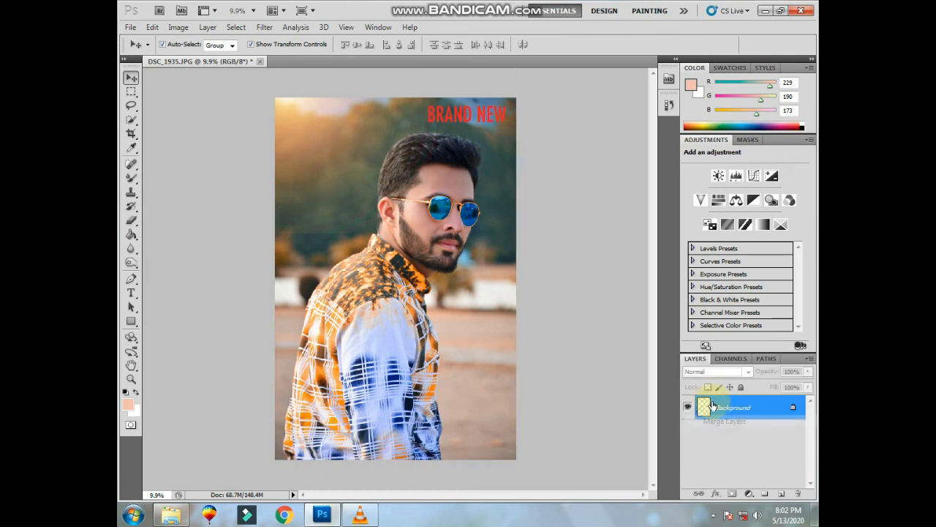
# - Add a Selective Color adjustment layer with Yellows set to Cyan -31%, Magenta -32%, Yellow -60% and Black -15%
pyautogui.click(747, 494)
pyautogui.click(724, 483)
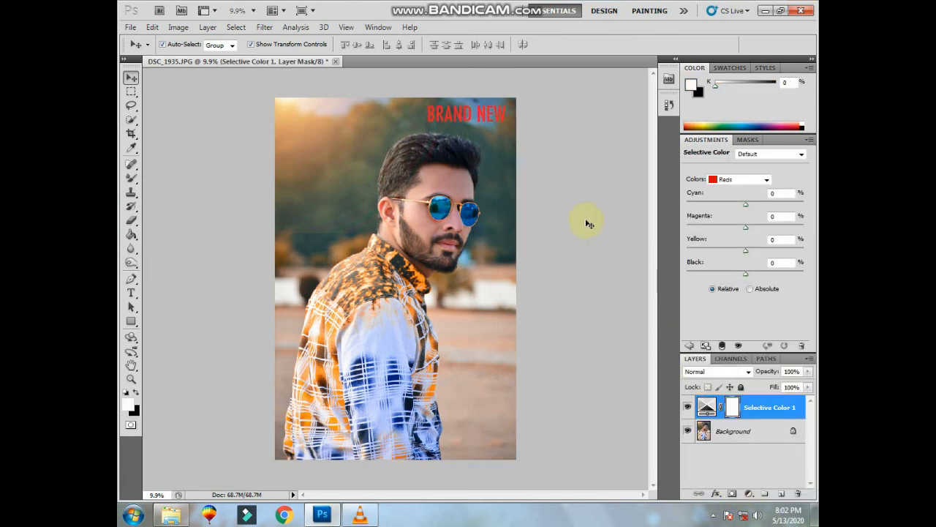
pyautogui.click(732, 179)
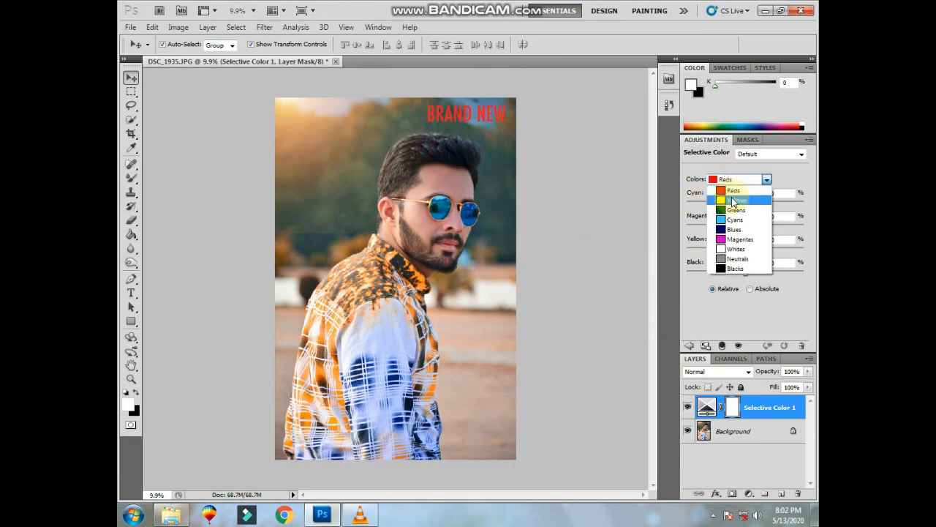
pyautogui.click(732, 192)
pyautogui.moveTo(745, 210); pyautogui.dragTo(710, 254)
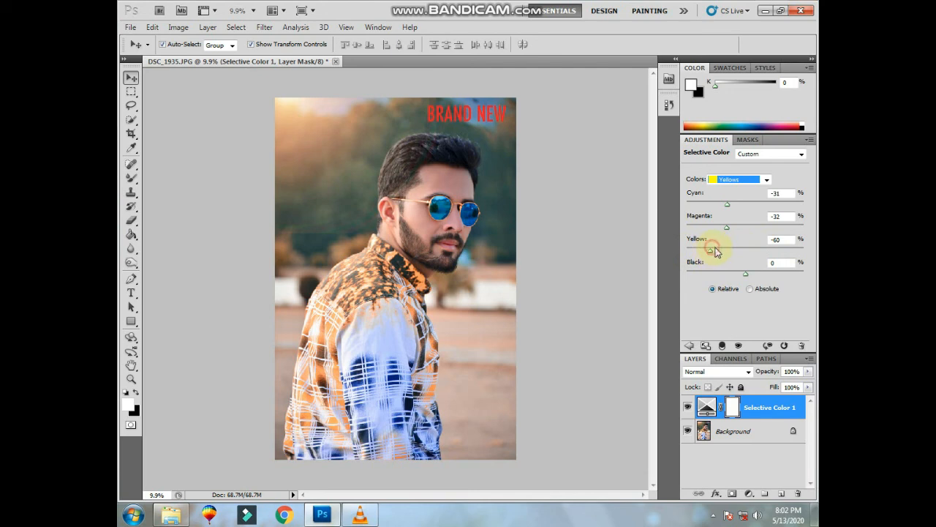
pyautogui.click(710, 254)
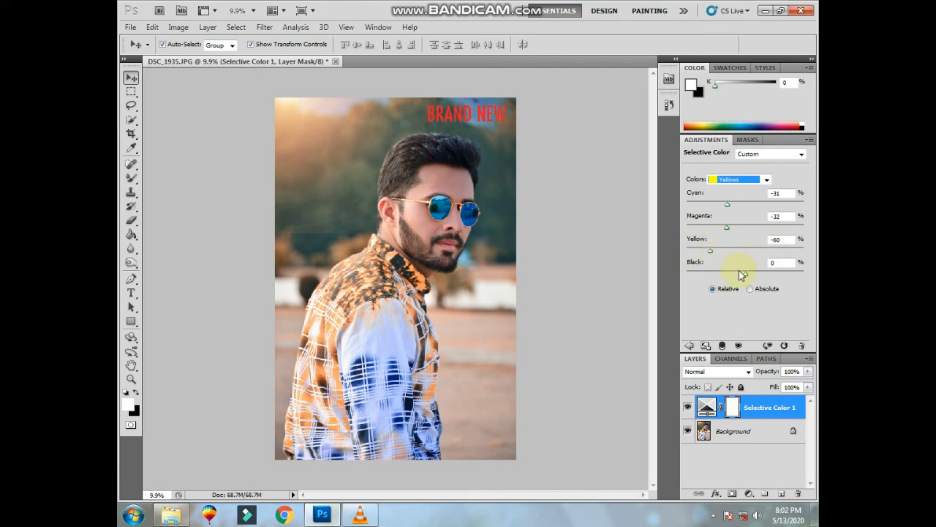
pyautogui.moveTo(742, 275); pyautogui.dragTo(737, 278)
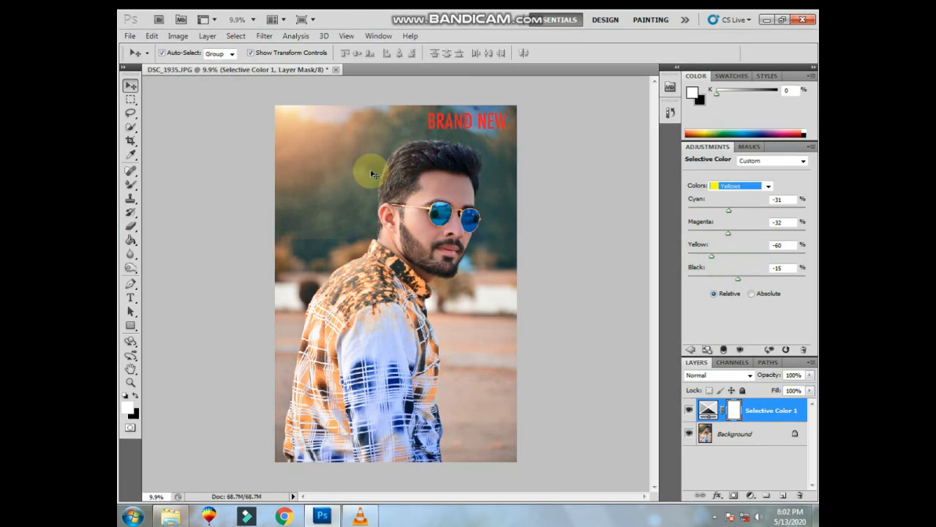
# - Merge the Selective Color adjustment layer into the Background layer
pyautogui.keyDown('shift'); pyautogui.click(765, 433); pyautogui.keyUp('shift')
pyautogui.rightClick(765, 438)
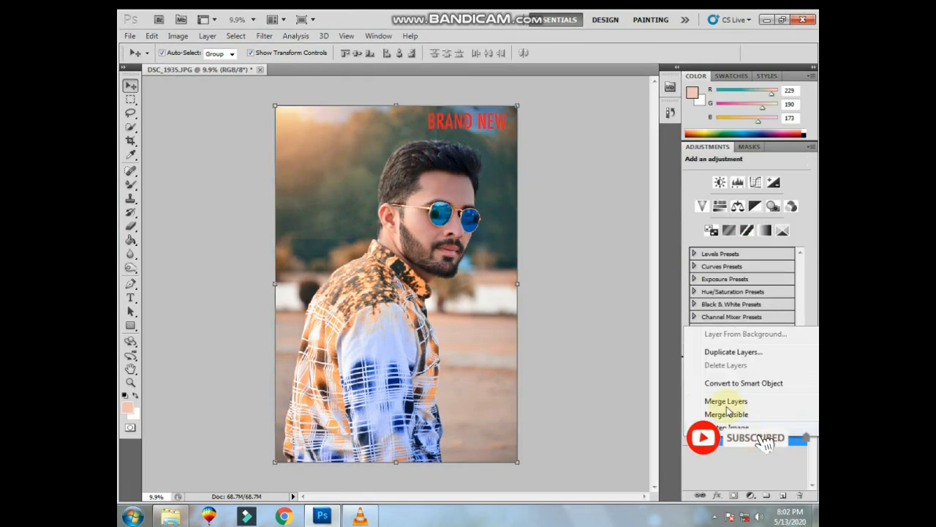
pyautogui.click(735, 399)
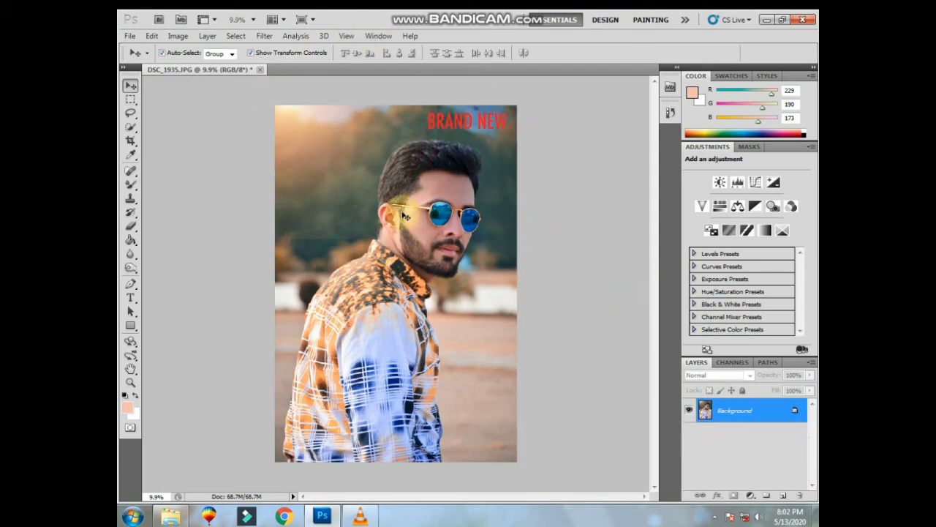
# - Save the finished portrait under Save As in JPEG format in New folder (2)
pyautogui.click(130, 35)
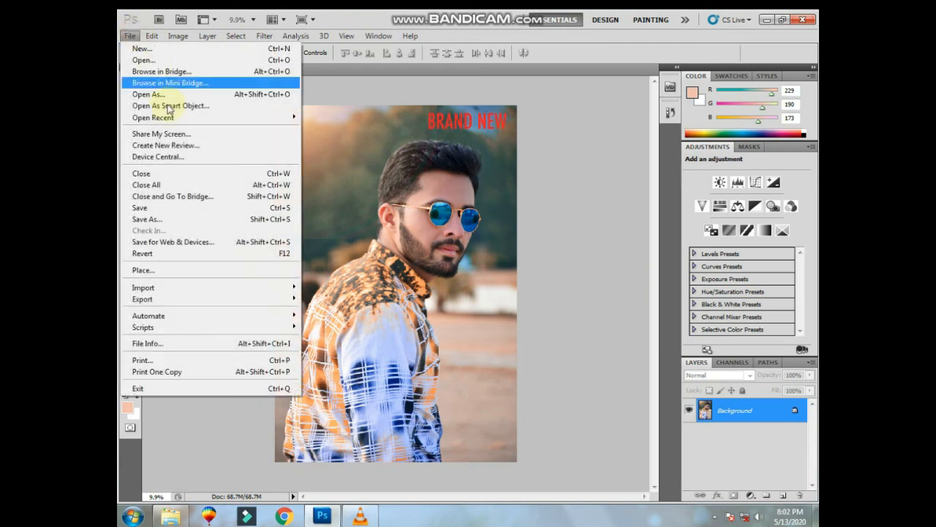
pyautogui.click(169, 218)
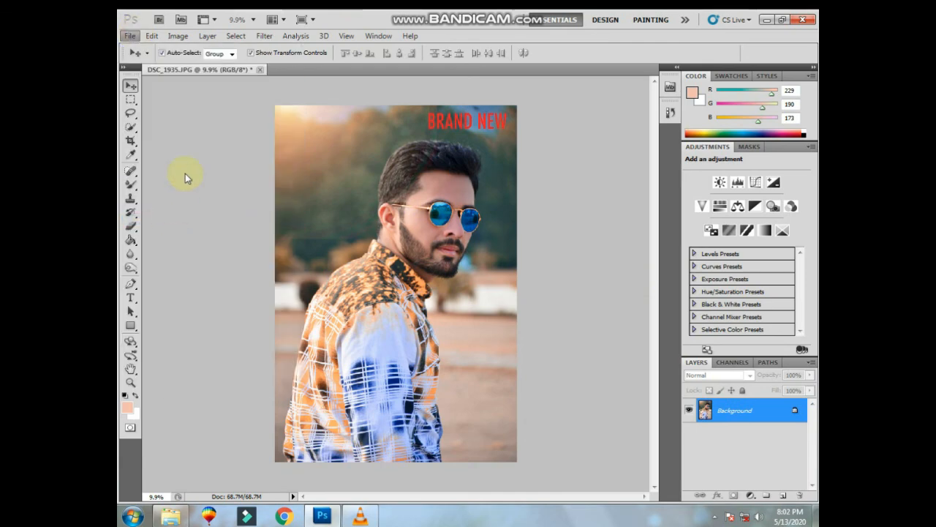
pyautogui.click(419, 261)
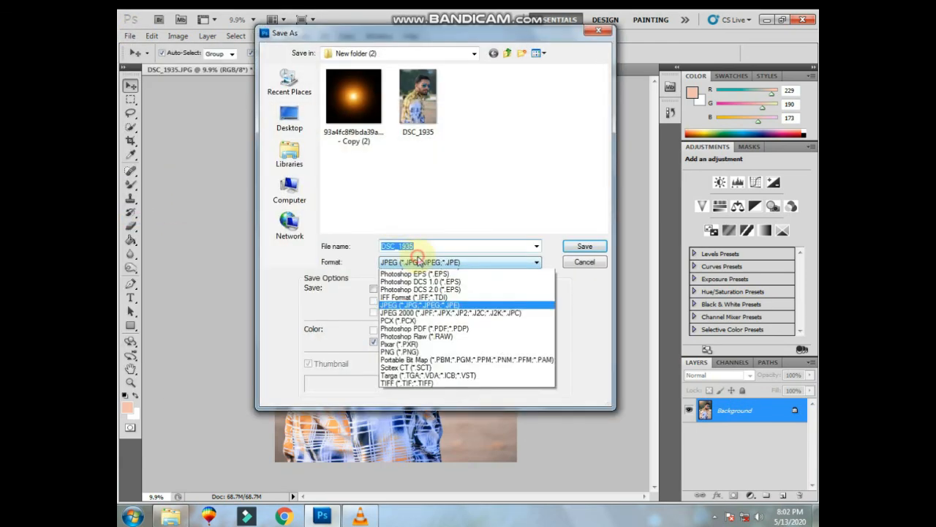
pyautogui.click(439, 245)
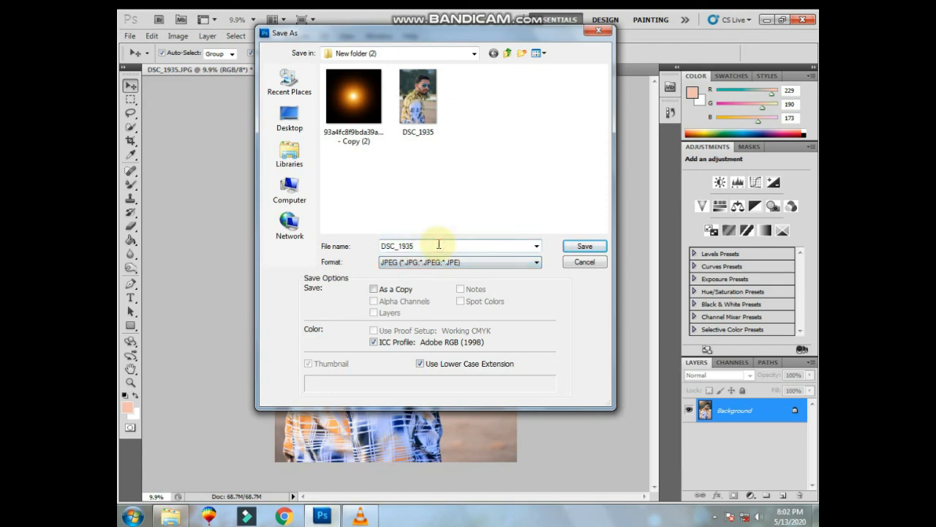